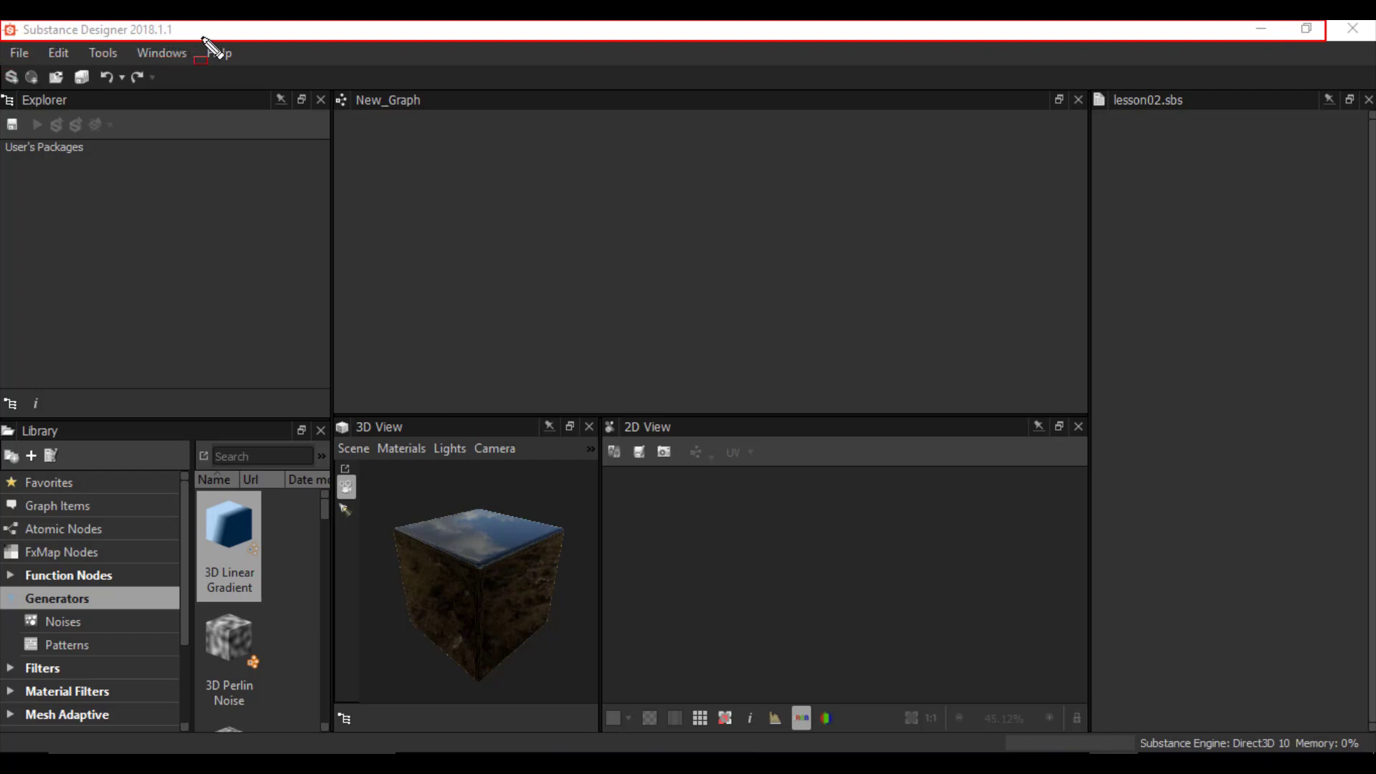
key(ctrl+z)
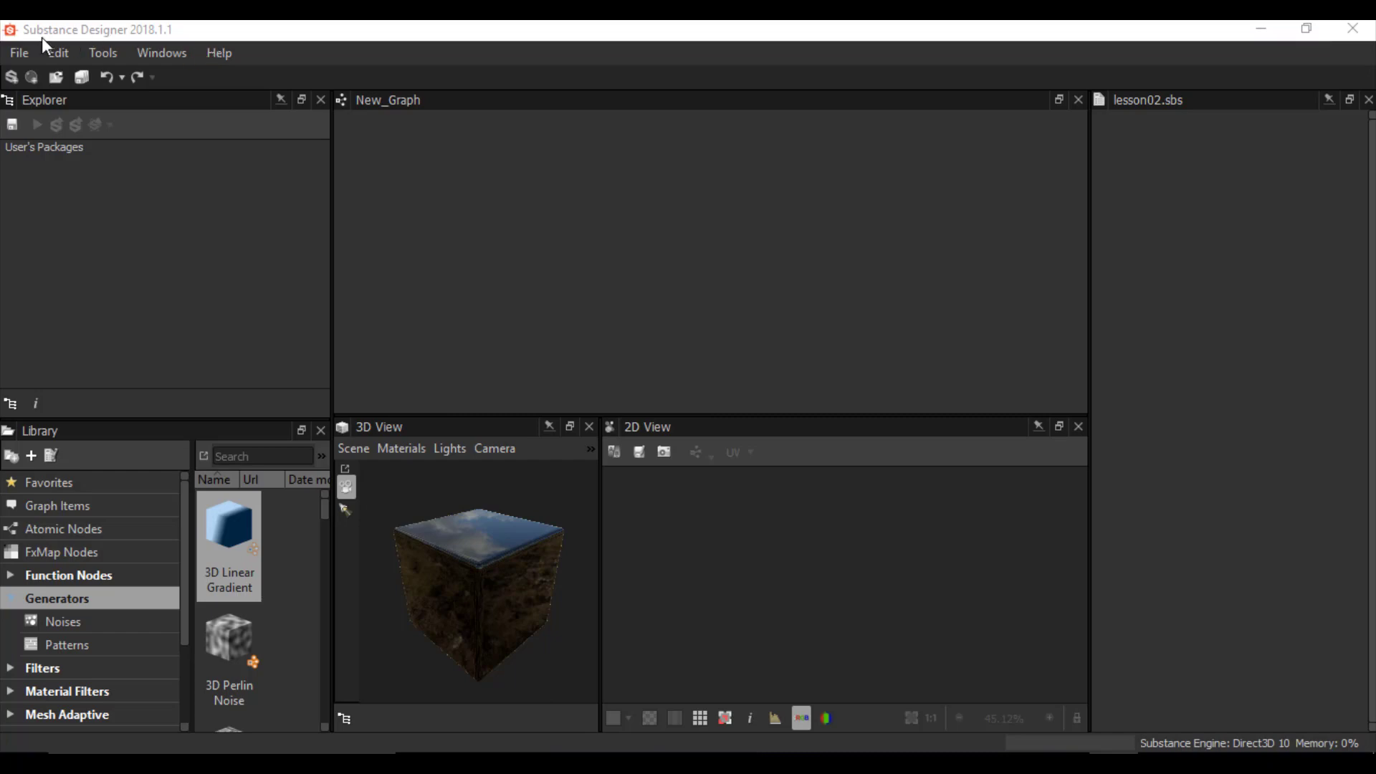
drag(1, 40, 1270, 69)
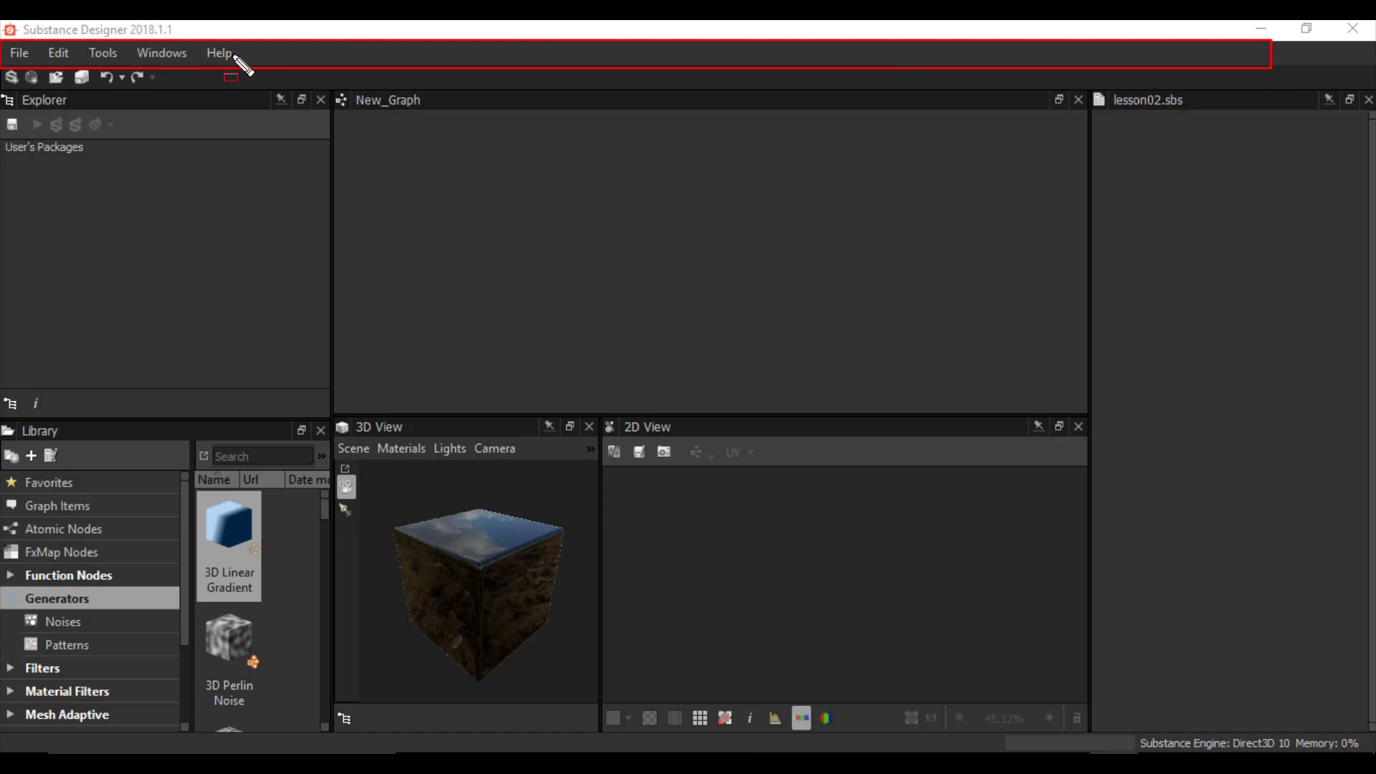
key(Escape)
mouse_move(3, 70)
mouse_down()
mouse_move(255, 91)
mouse_move(540, 92)
mouse_up()
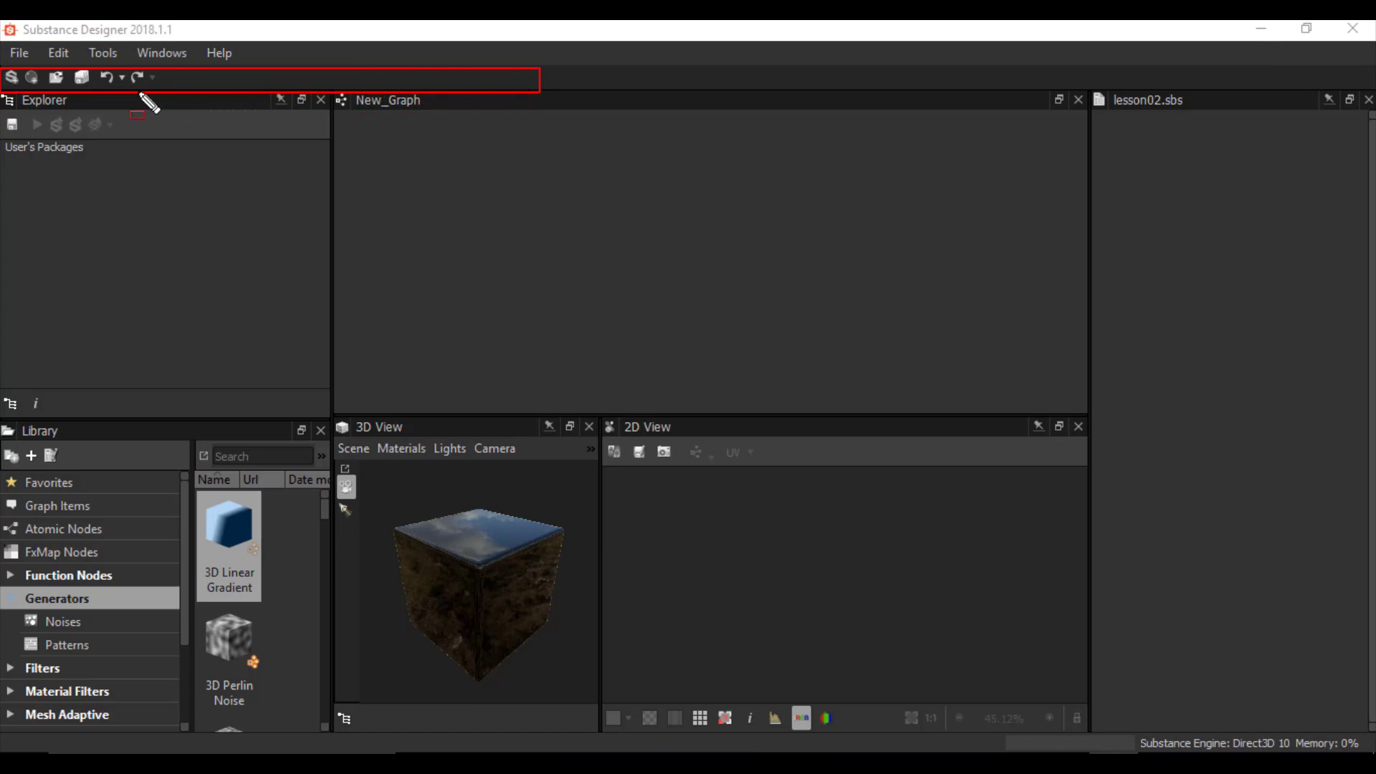
key(Escape)
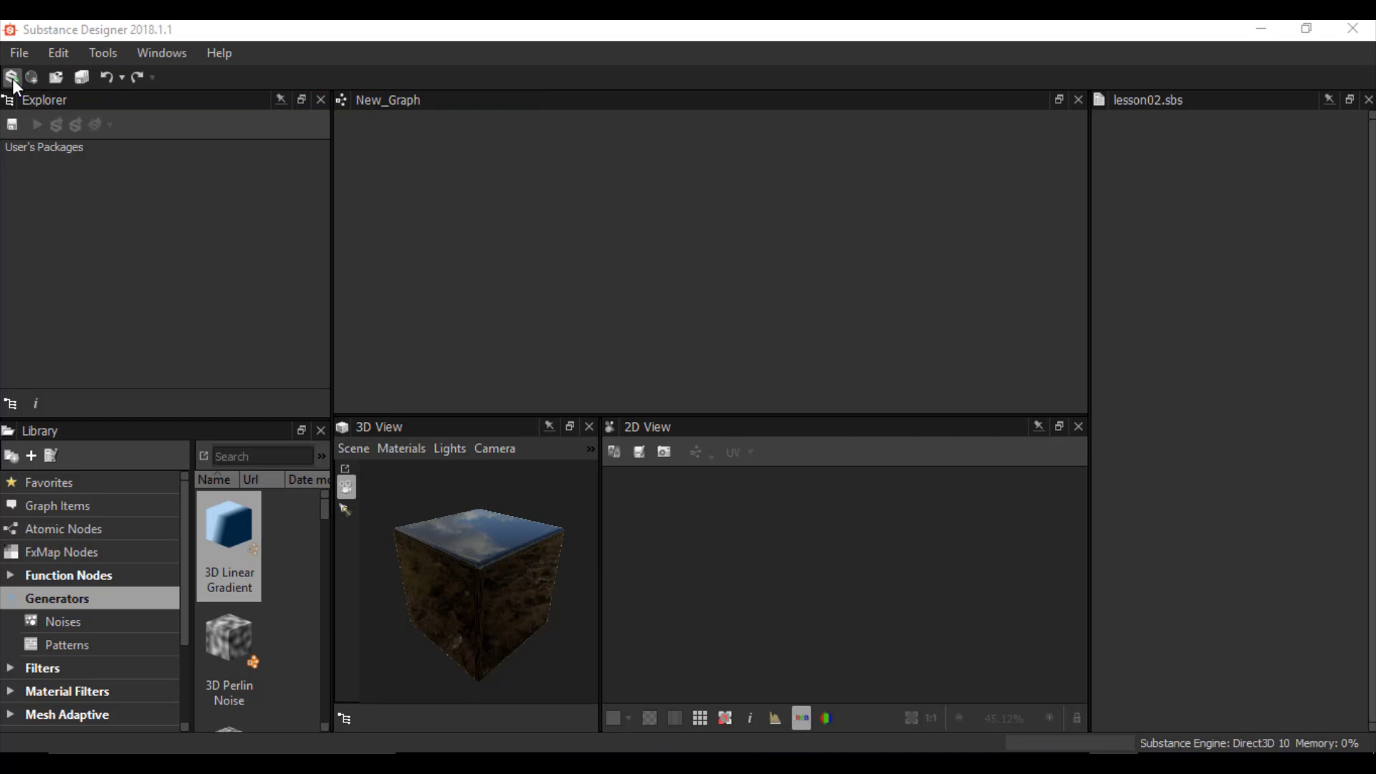
click(16, 55)
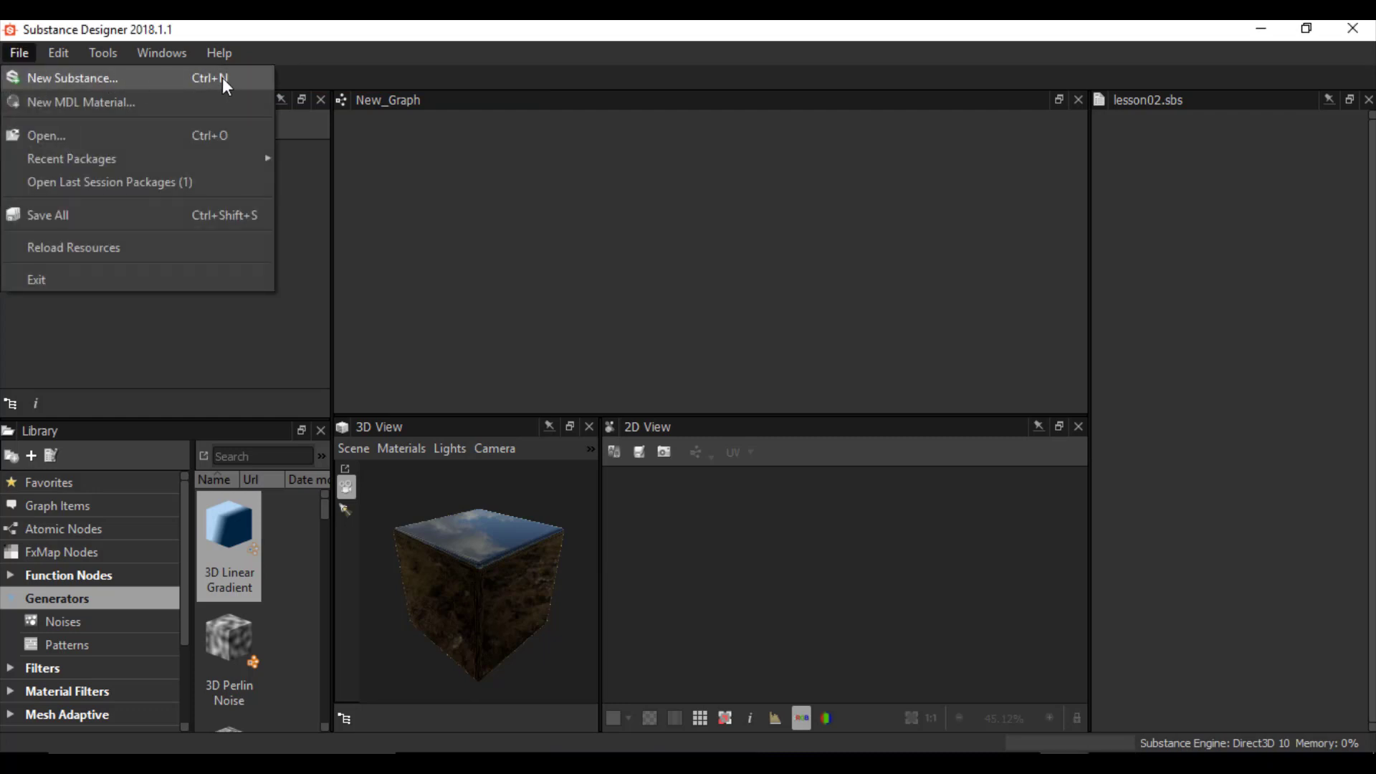
click(398, 40)
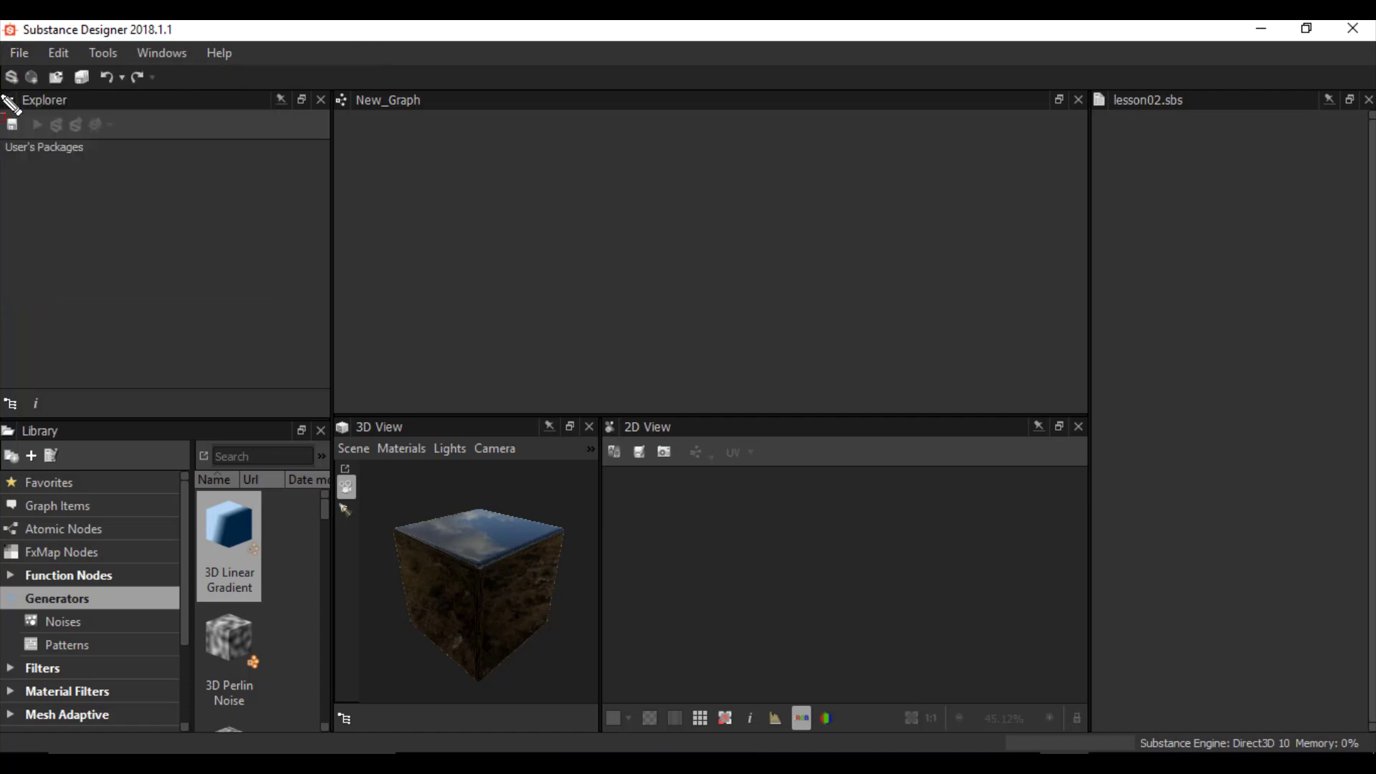
drag(10, 104, 336, 430)
click(17, 53)
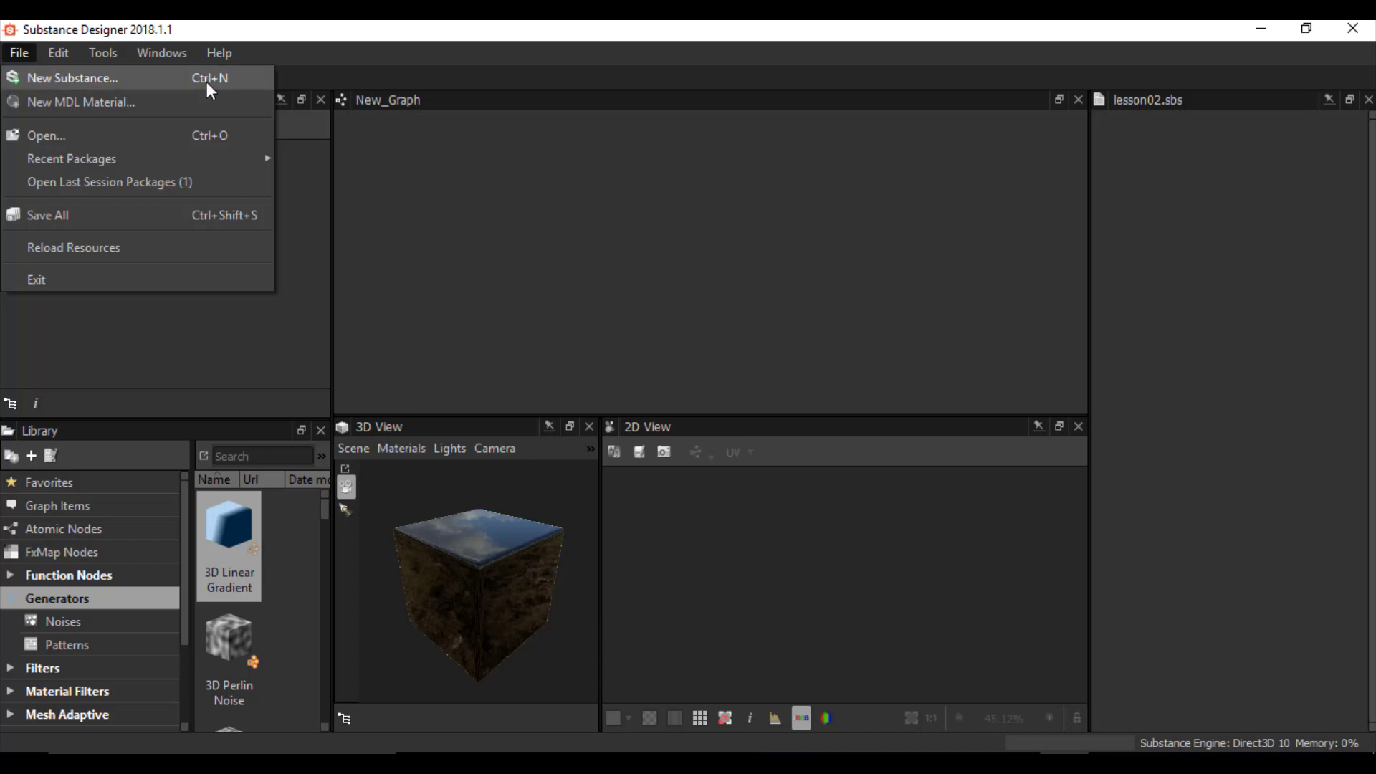
click(309, 170)
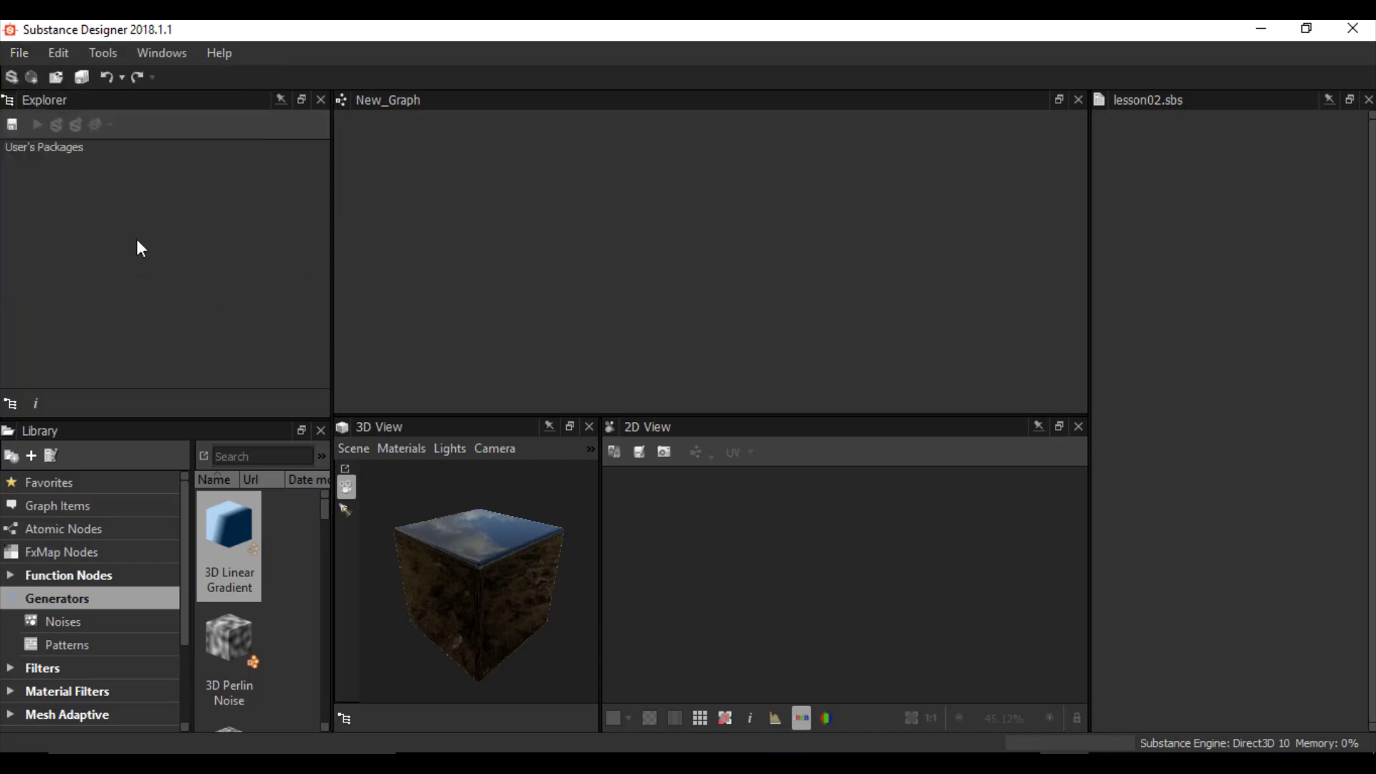
- Start a new Substance graph based on the Physically Based (Metallic/Roughness) template
click(11, 77)
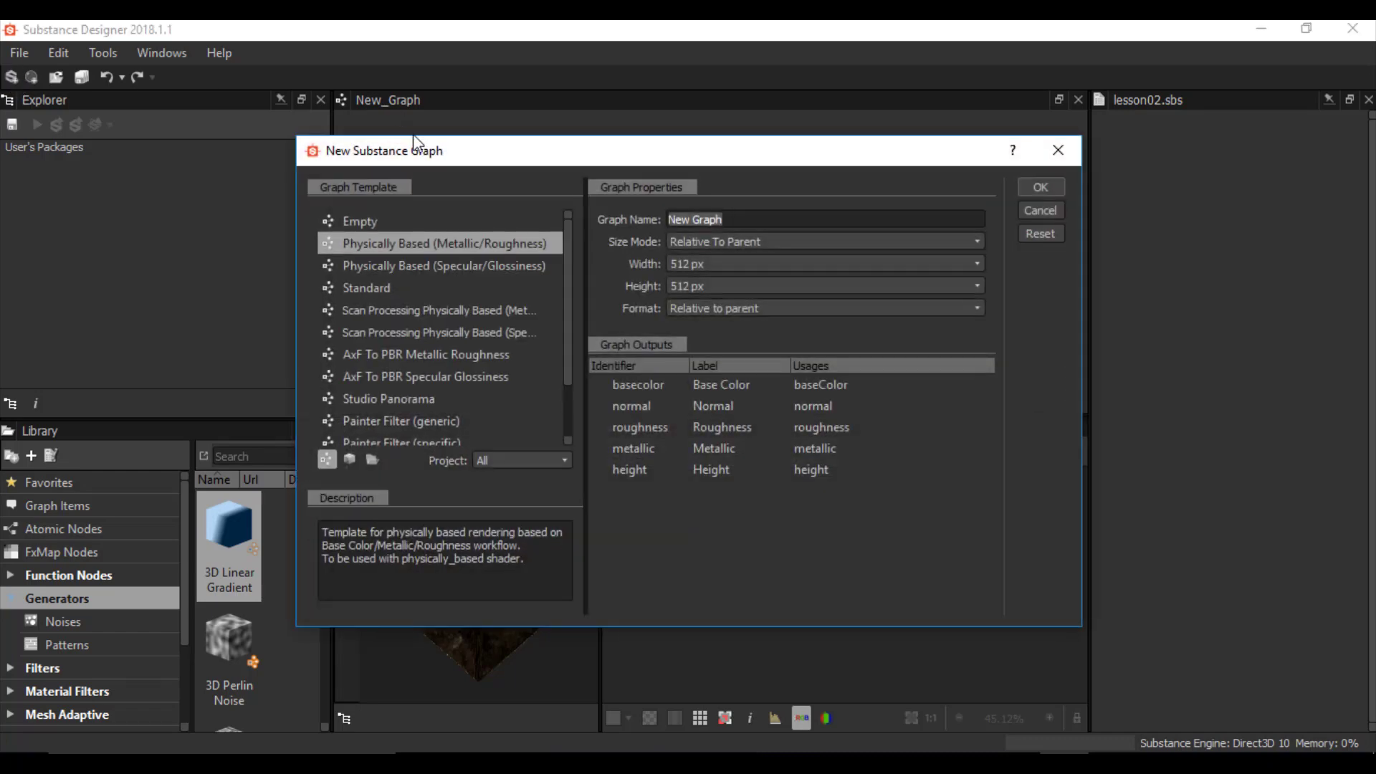
drag(396, 155, 286, 113)
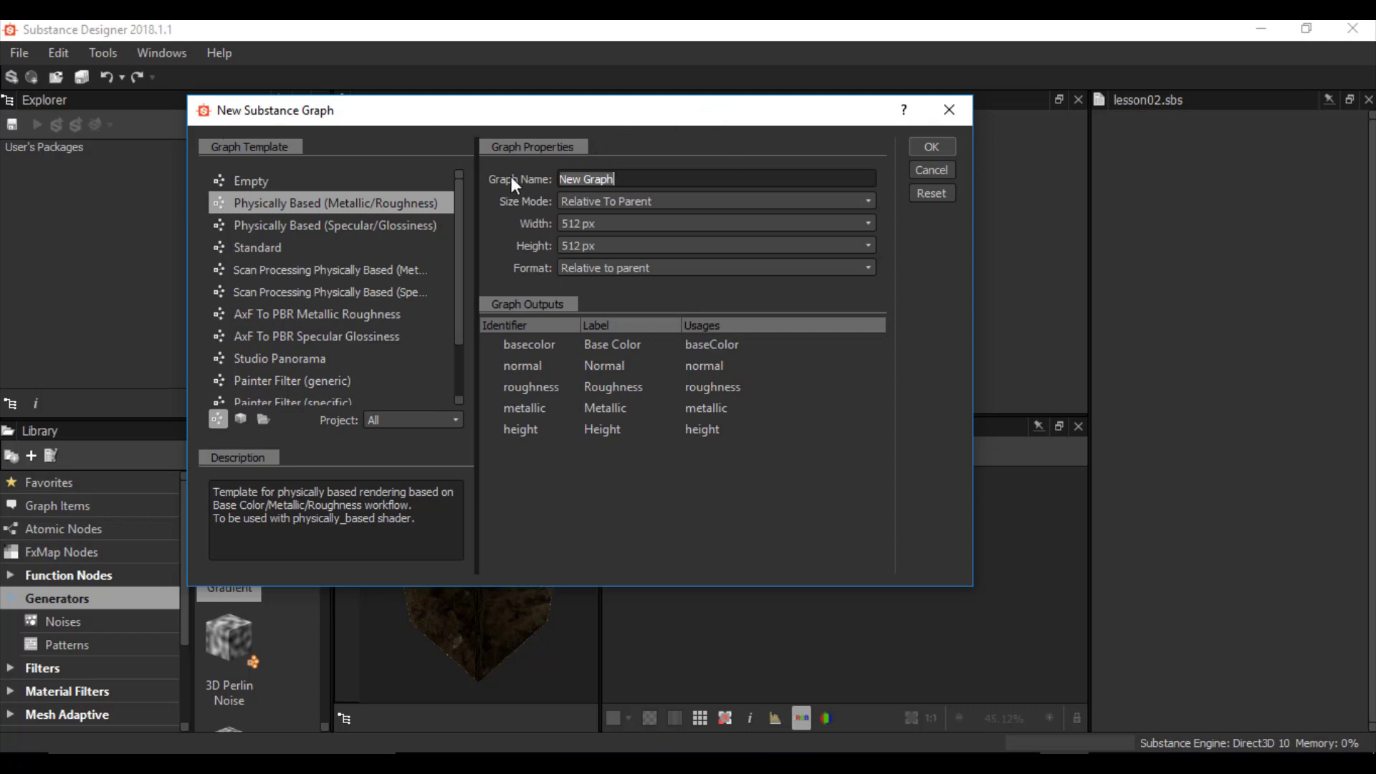
drag(192, 132, 480, 579)
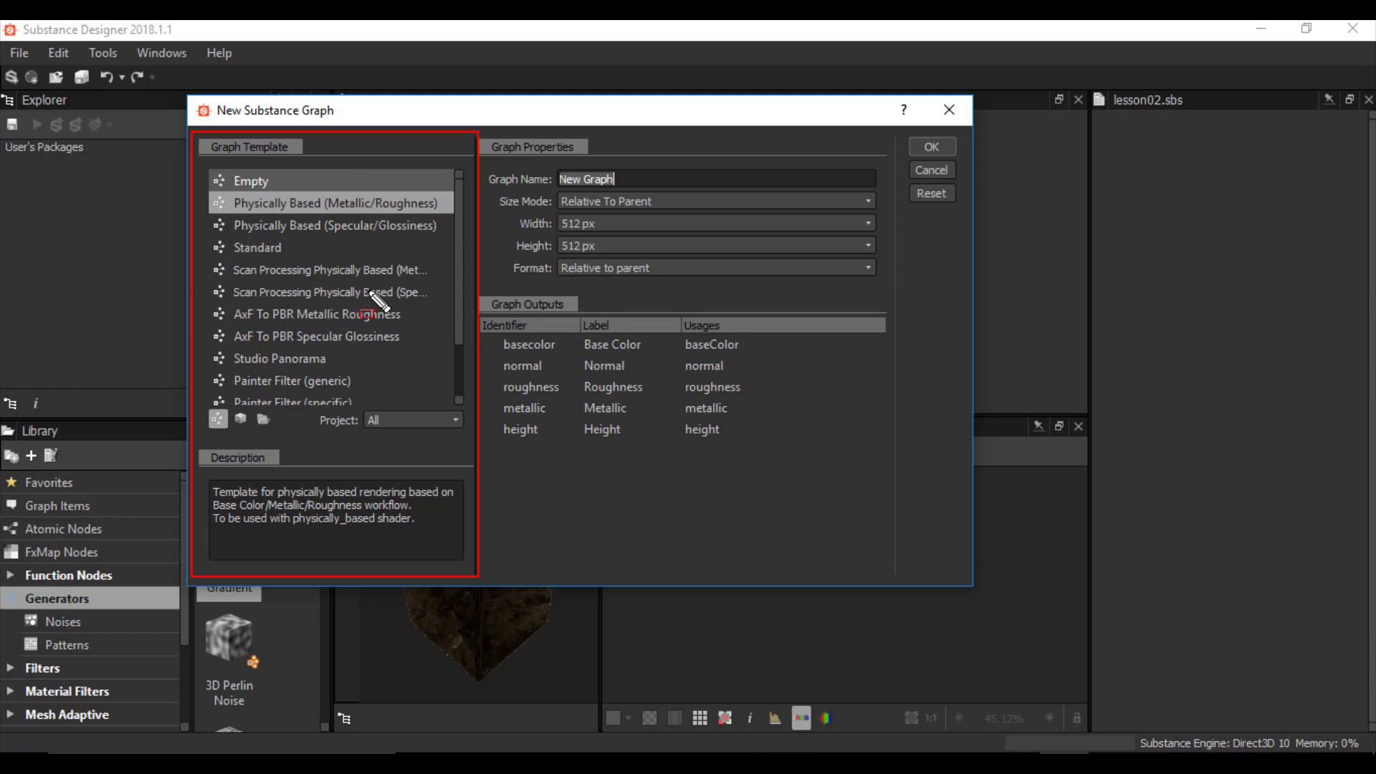
key(Escape)
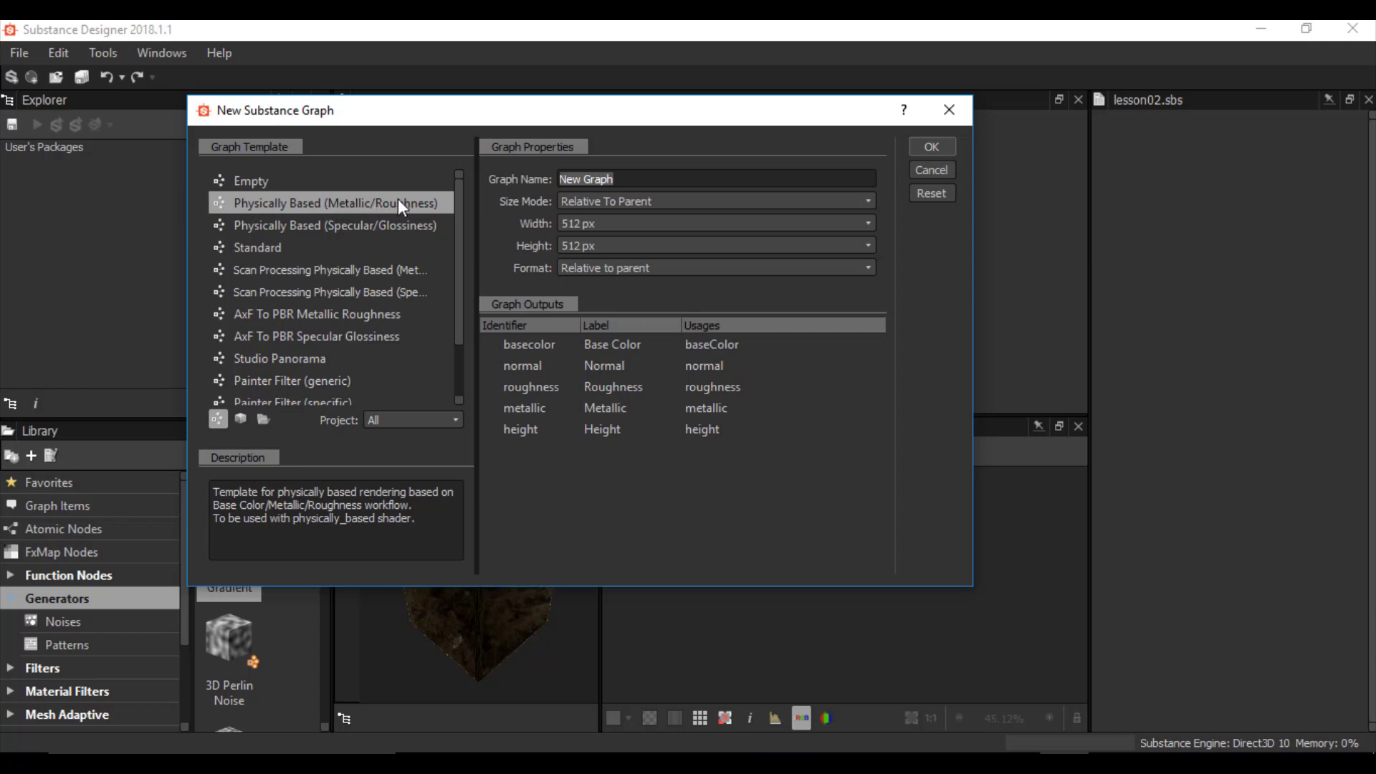
click(344, 203)
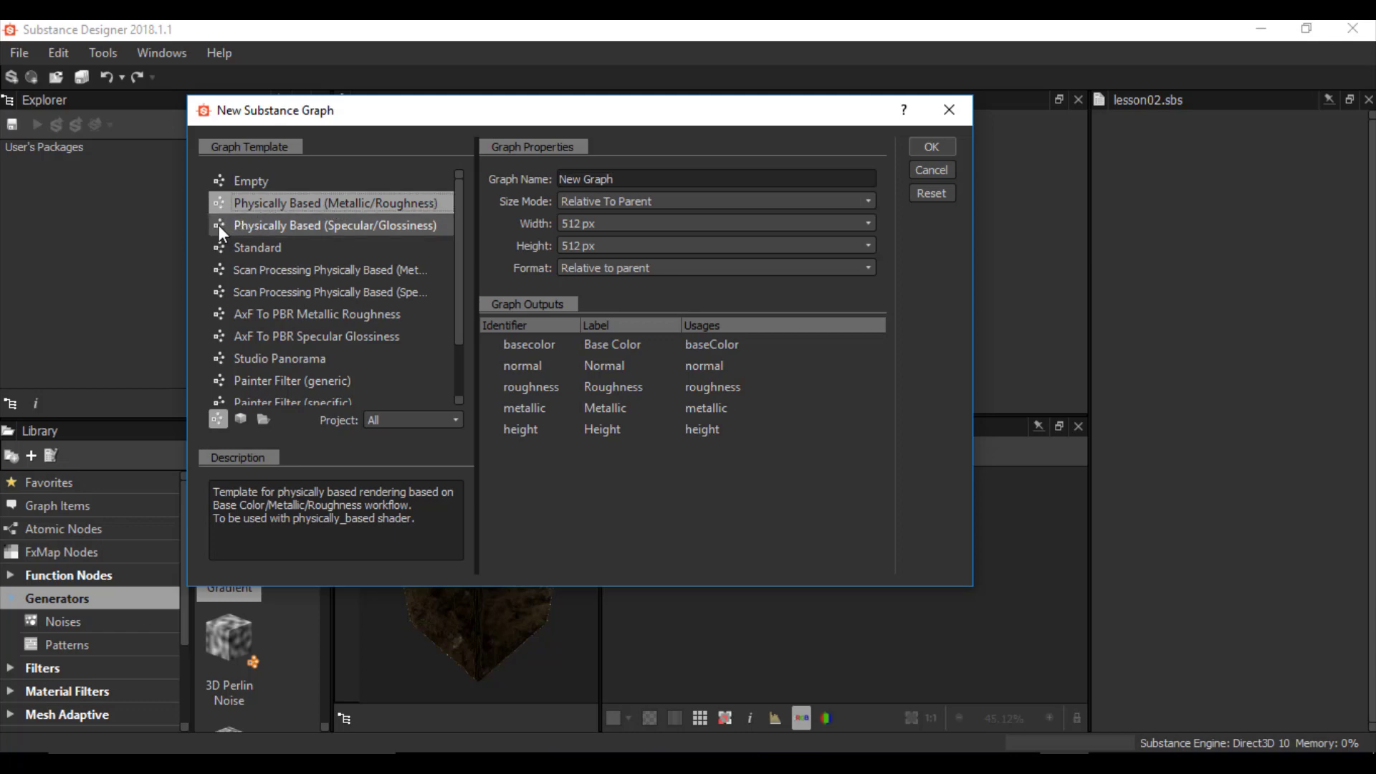
click(366, 226)
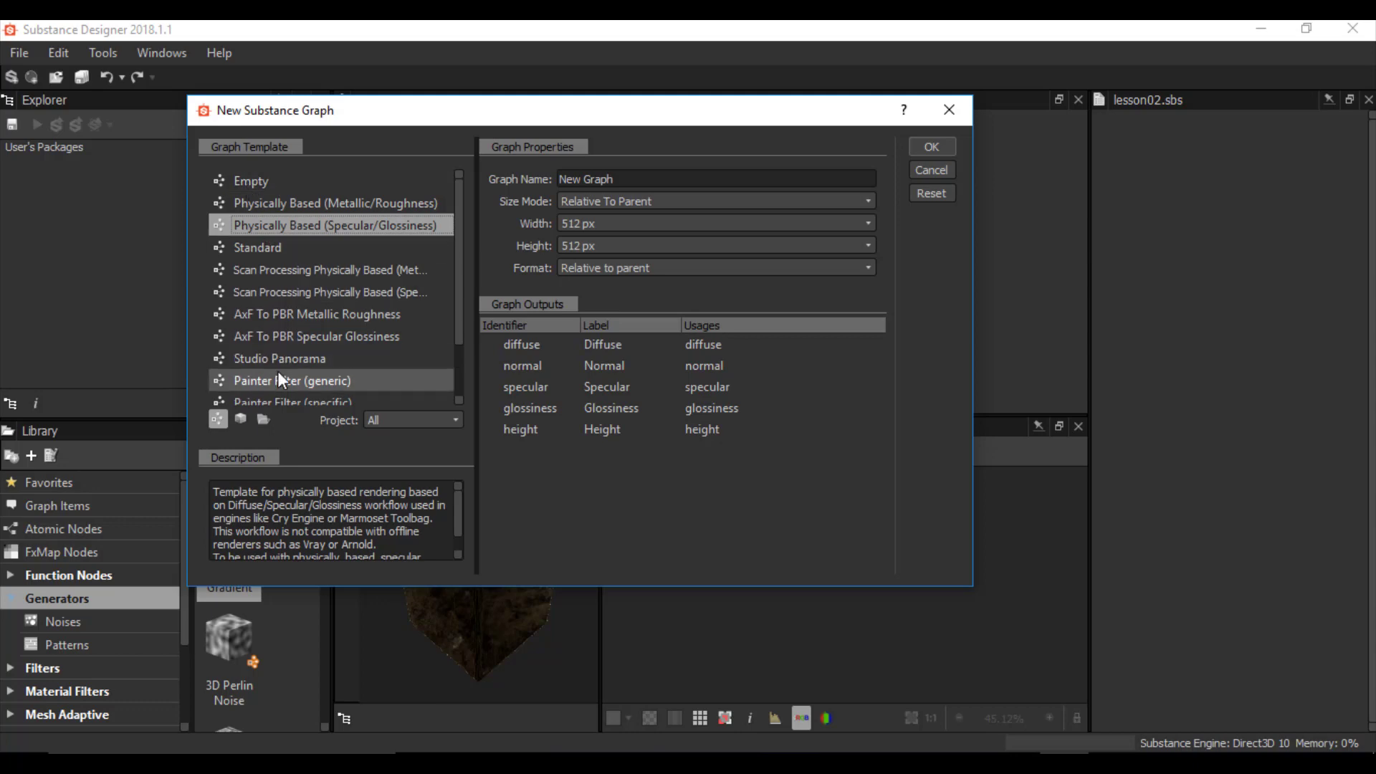
click(239, 204)
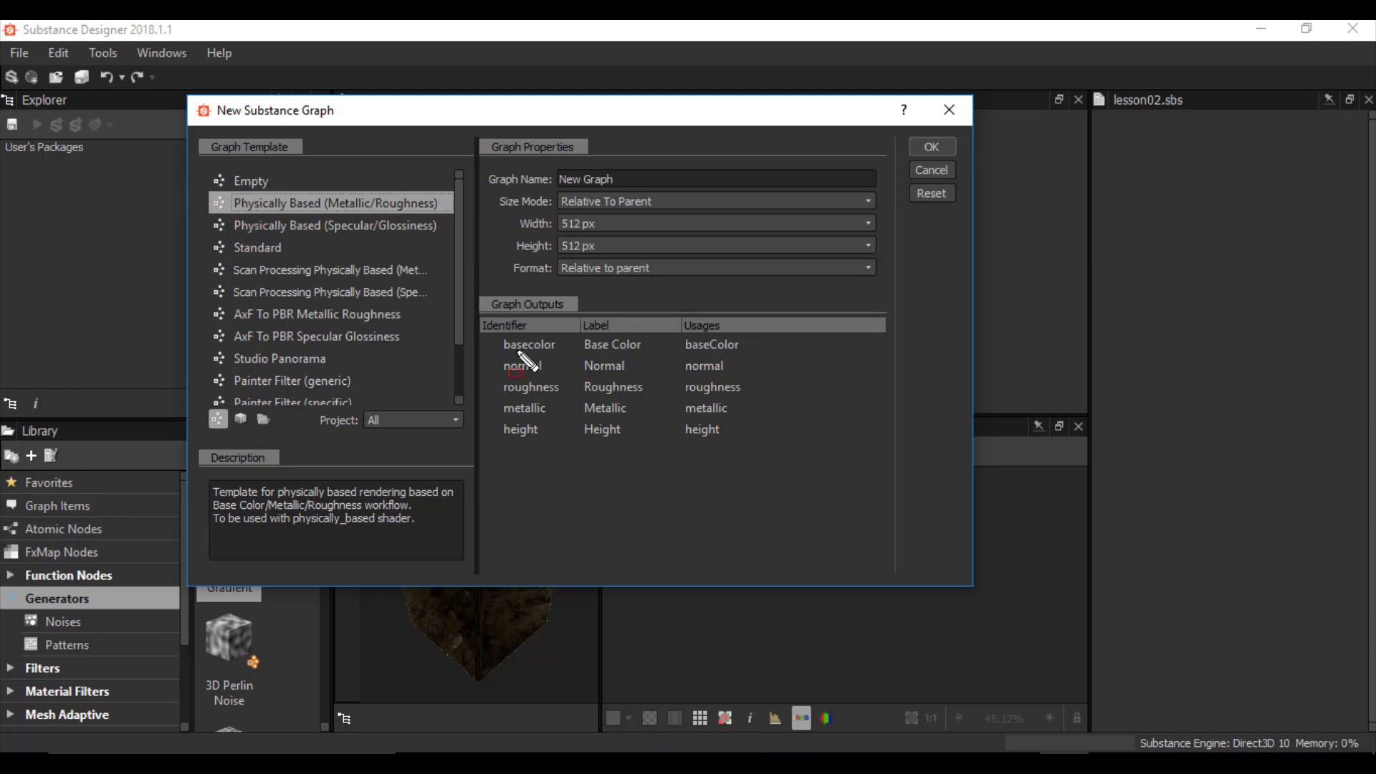
mouse_move(481, 296)
mouse_down()
mouse_move(796, 554)
mouse_move(901, 584)
mouse_move(893, 575)
mouse_up()
- Keep the size mode at Relative To Parent, name the graph graph01 and create it
click(574, 202)
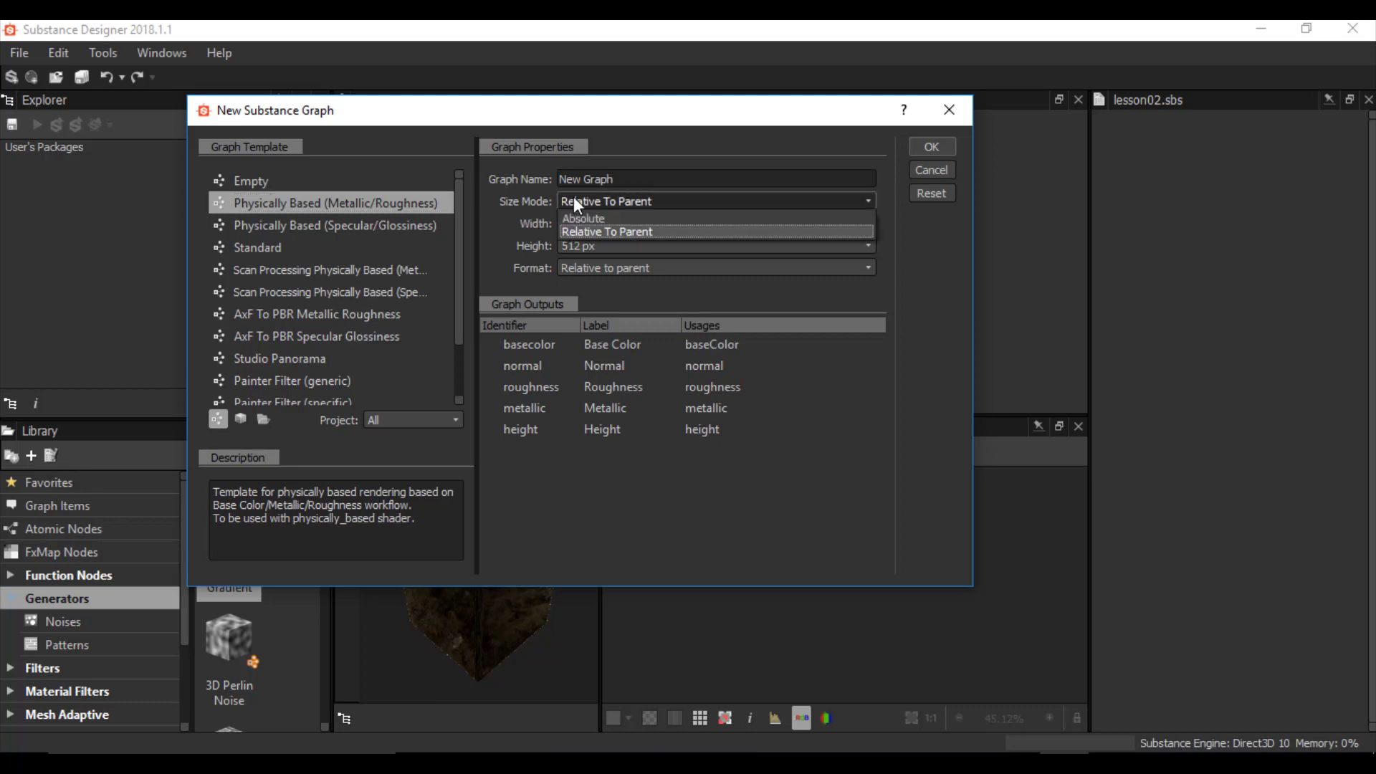
click(618, 230)
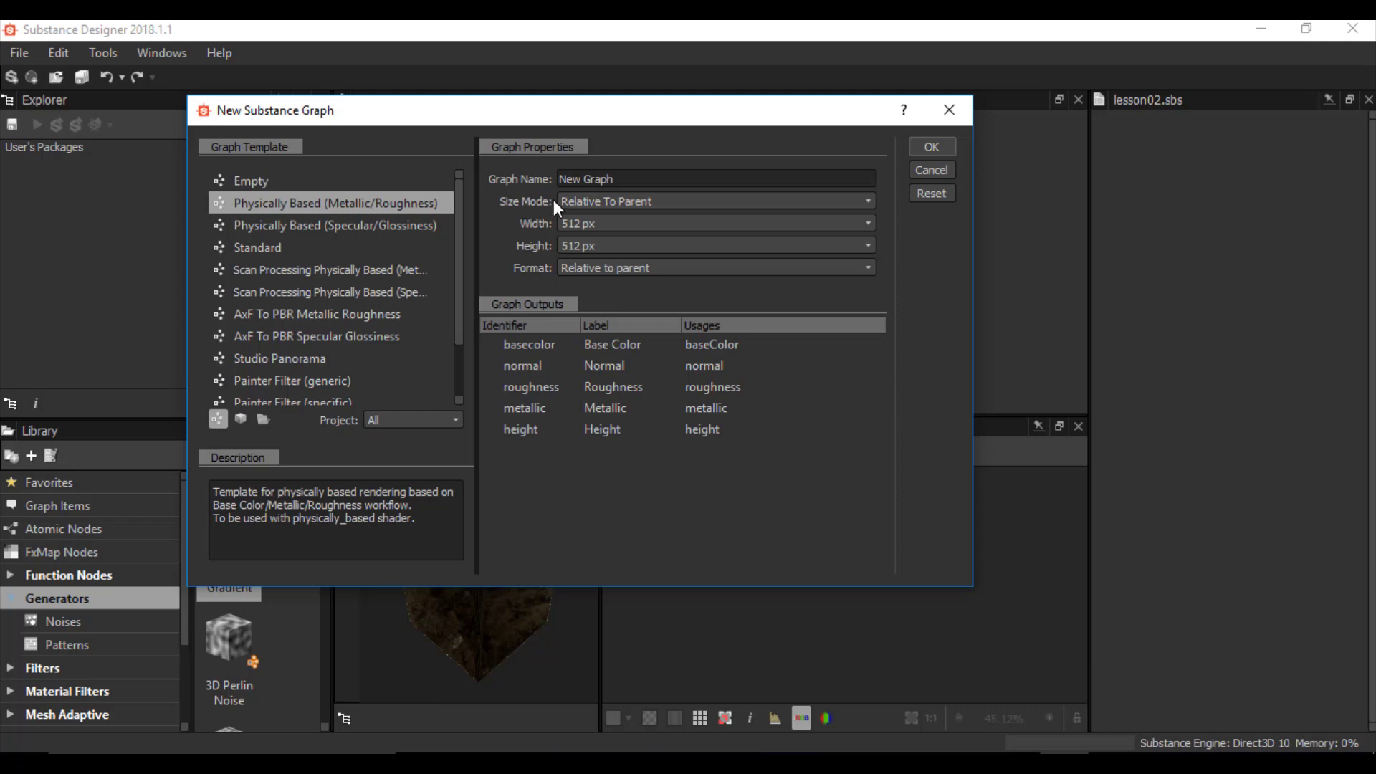
drag(638, 179, 510, 183)
text(graph01)
click(933, 147)
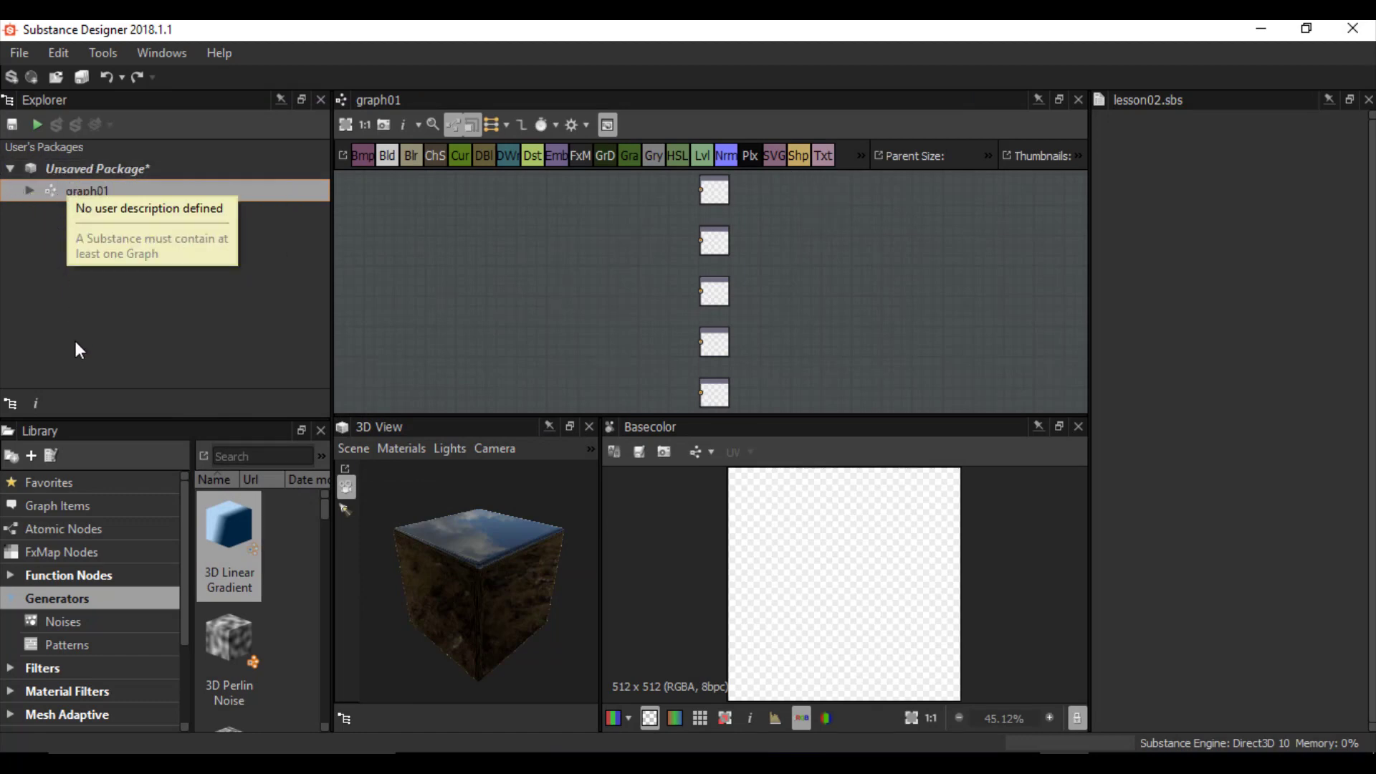
- Save the unsaved package as lesson02 in the Desktop folder test/1, using the Substance Files (*.sbs) format
click(65, 243)
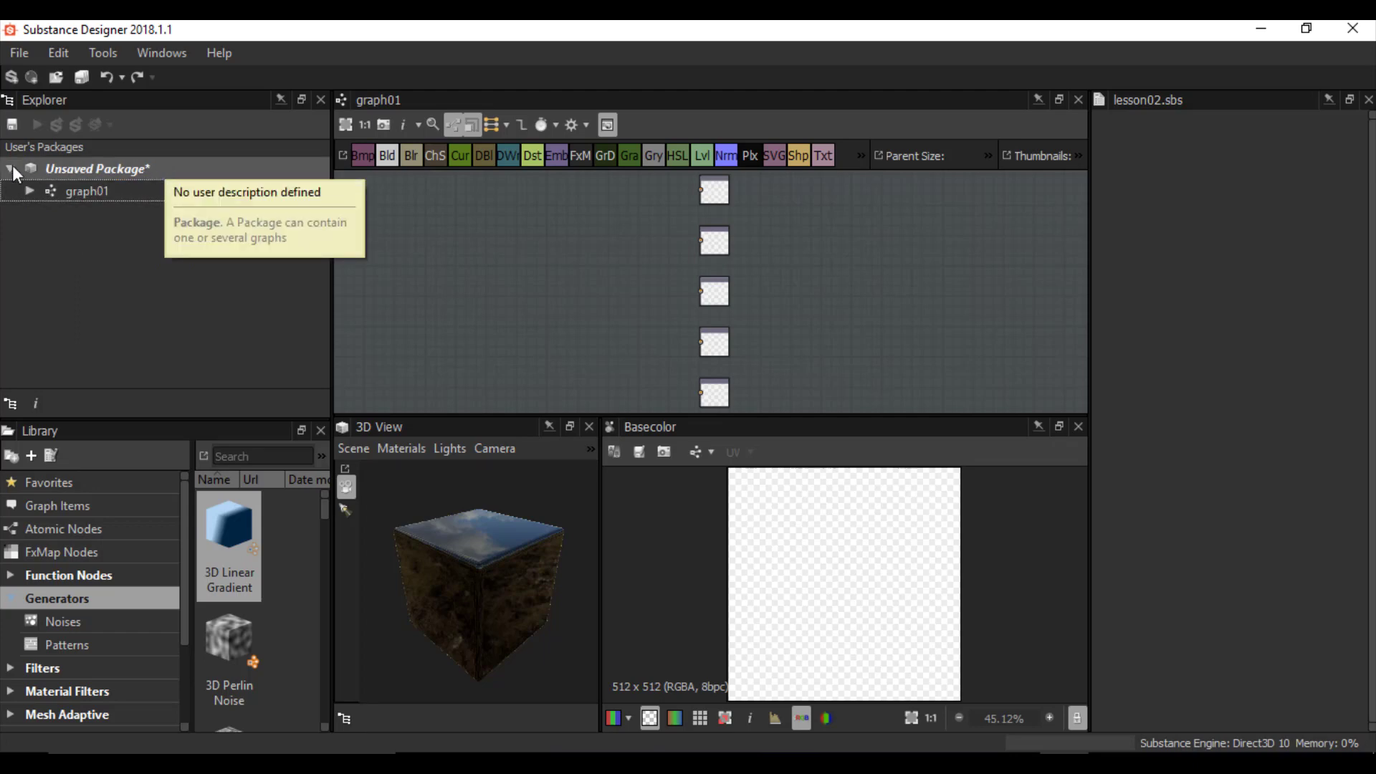
click(139, 172)
click(126, 172)
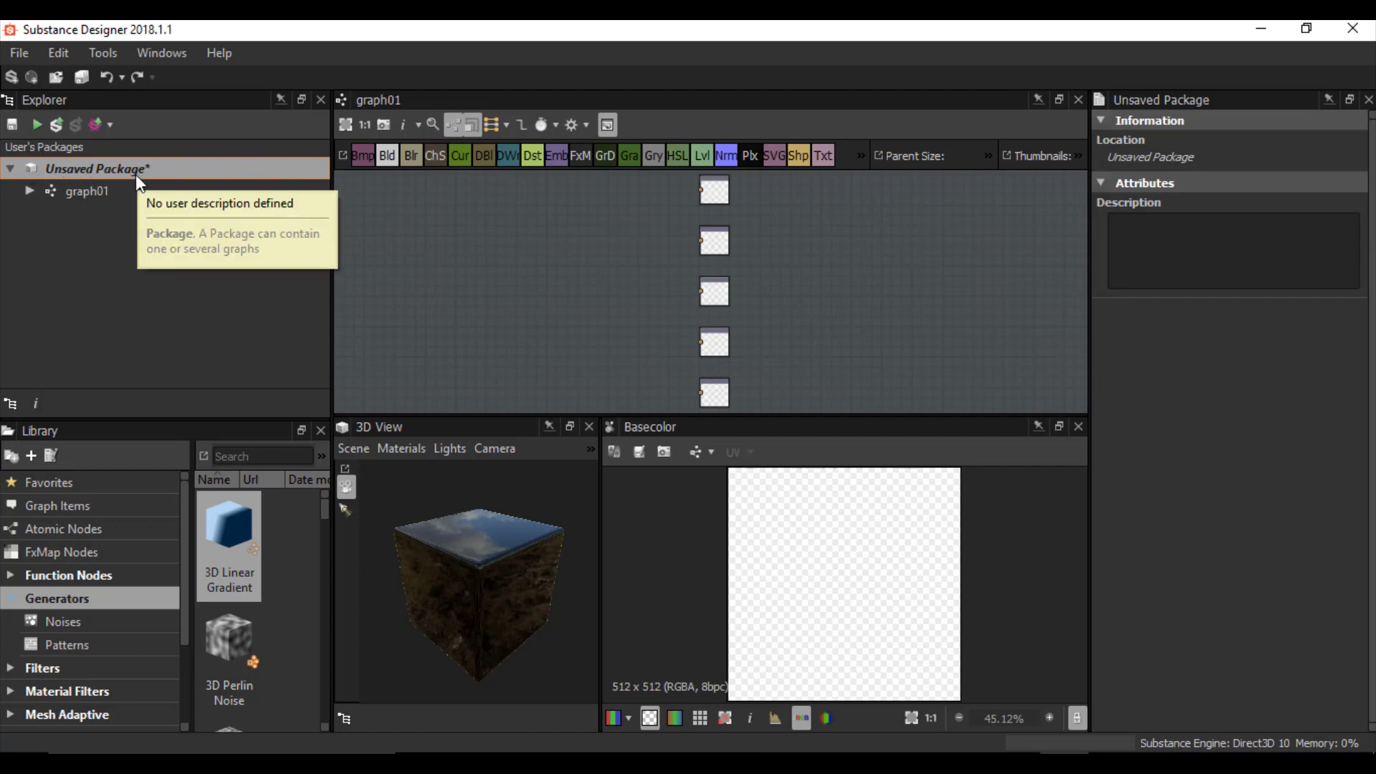
click(12, 125)
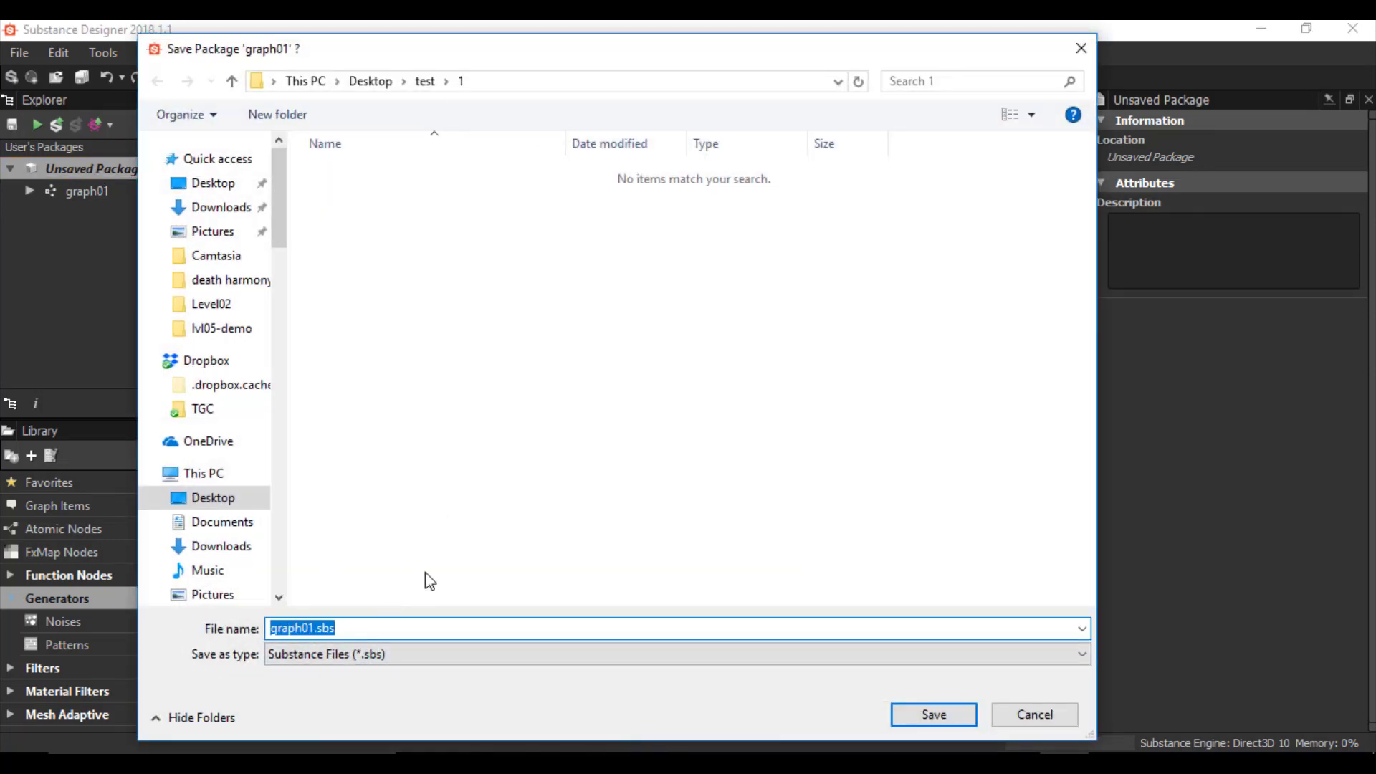
text(l)
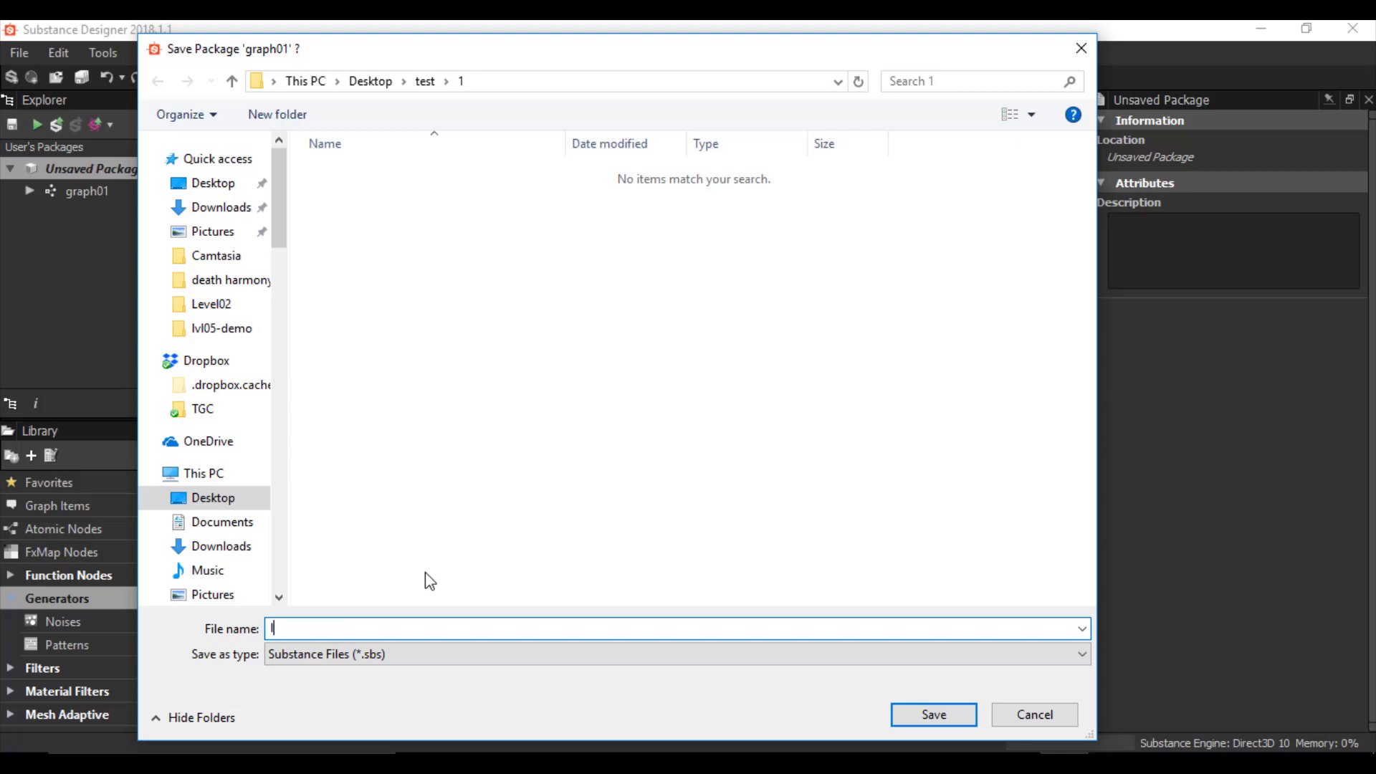
text(esson02)
click(957, 716)
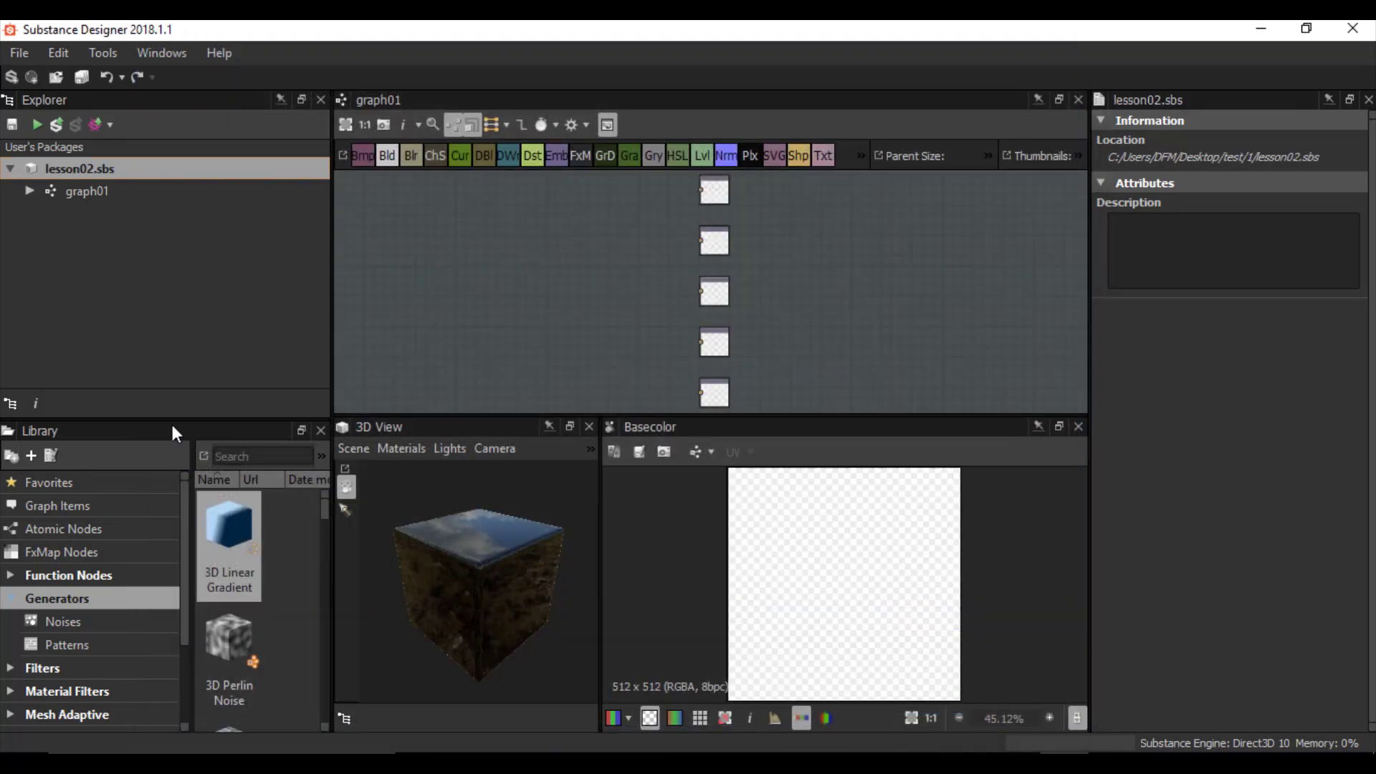
- Display the parameters of graph01 and review its list of outputs in the package tree
click(79, 191)
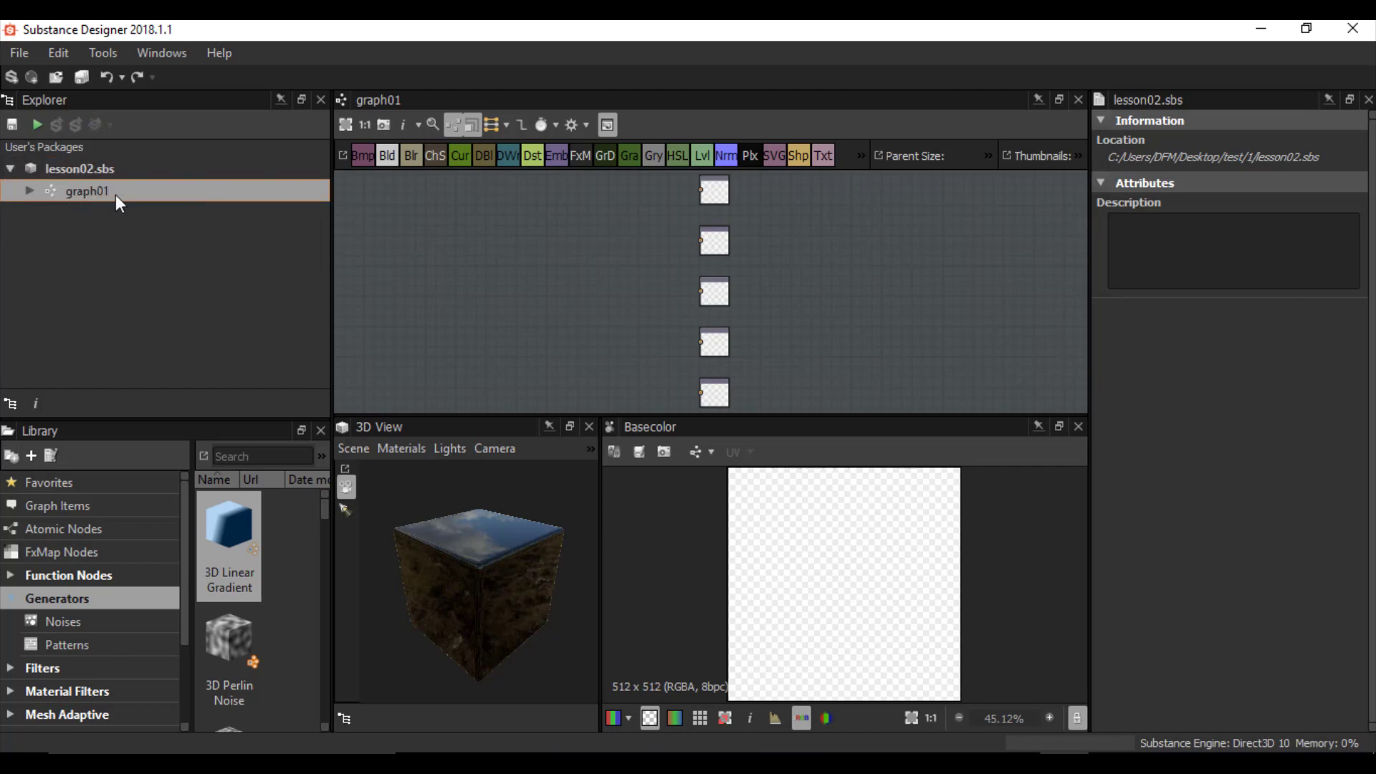
click(29, 192)
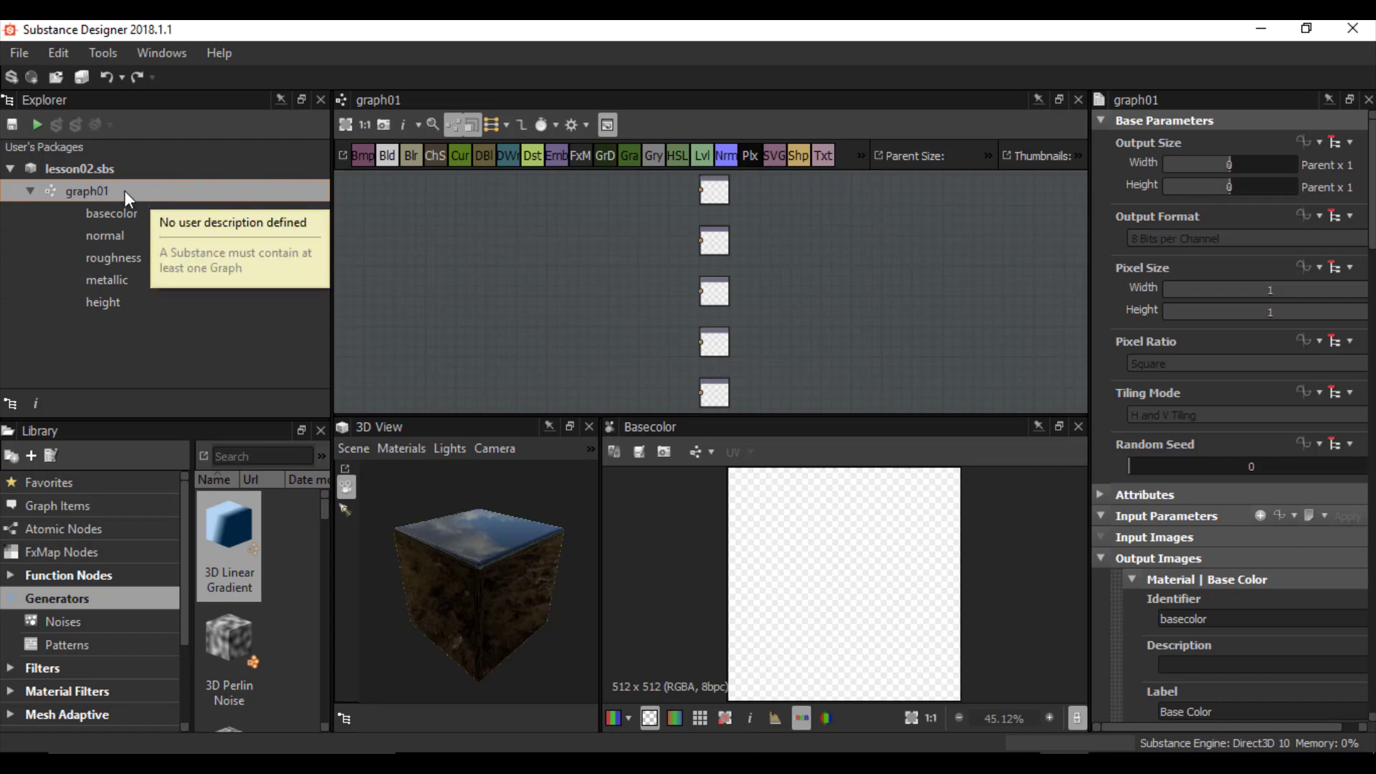
click(29, 192)
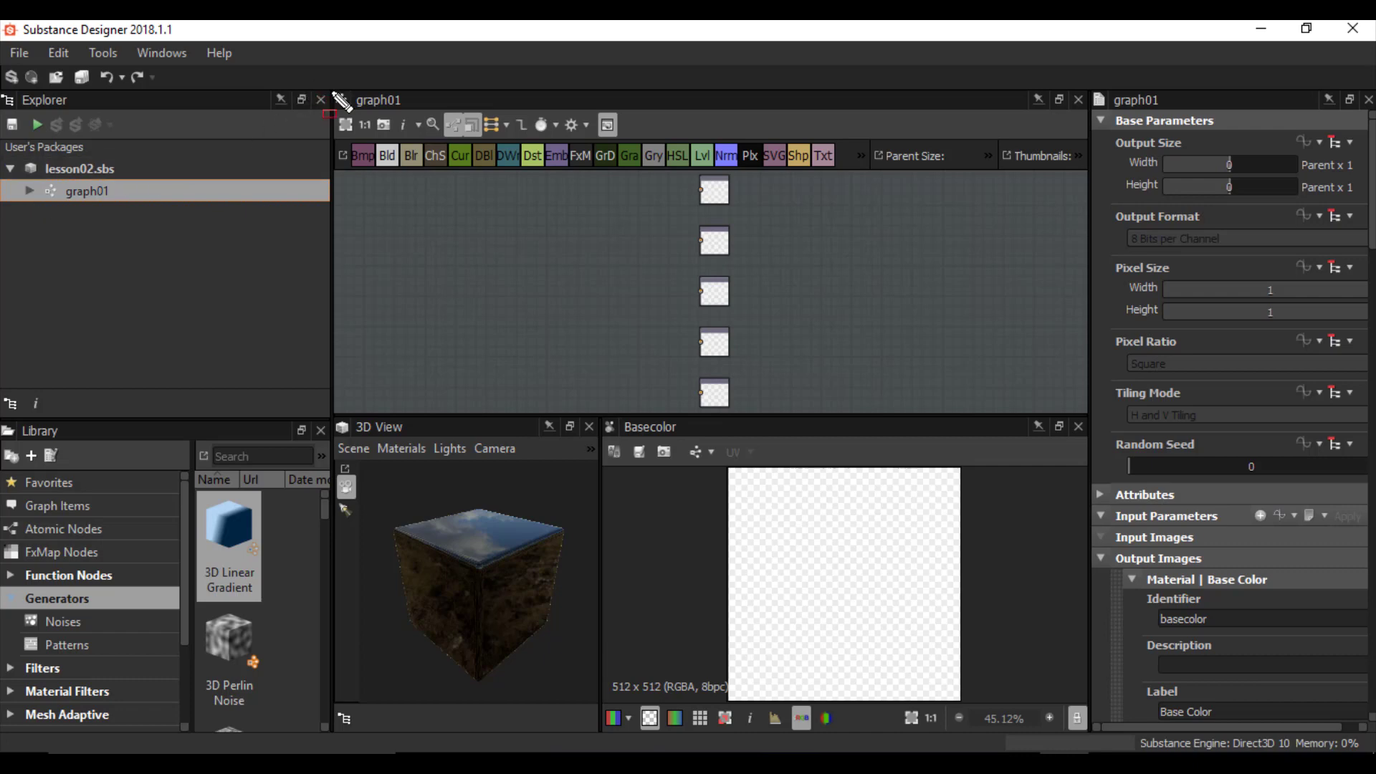
- Examine the output nodes in graph01 and compare them with the outputs listed under it in the package tree
mouse_move(333, 86)
mouse_down()
mouse_move(827, 309)
mouse_move(1102, 405)
mouse_move(1088, 416)
mouse_up()
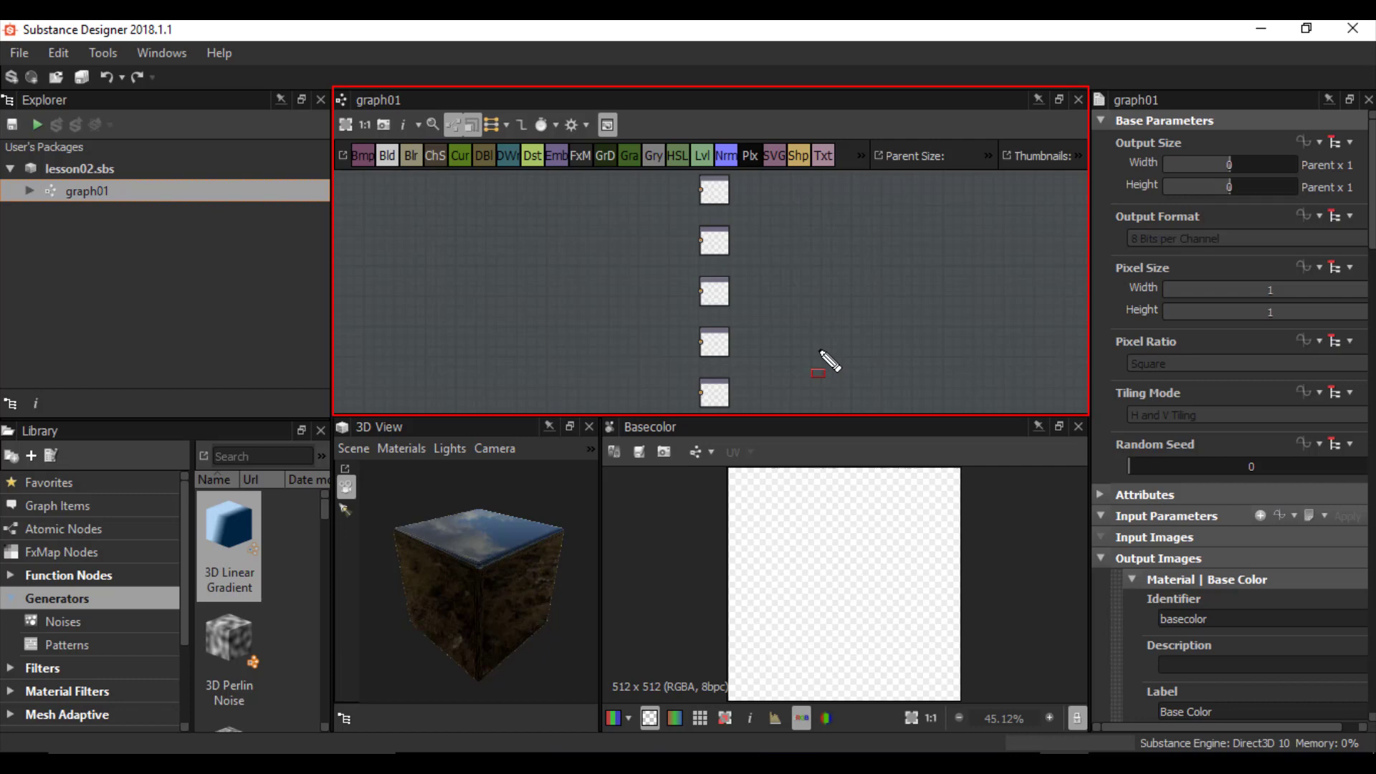
key(Escape)
middle_drag(739, 195, 692, 263)
scroll(676, 270, up, 4)
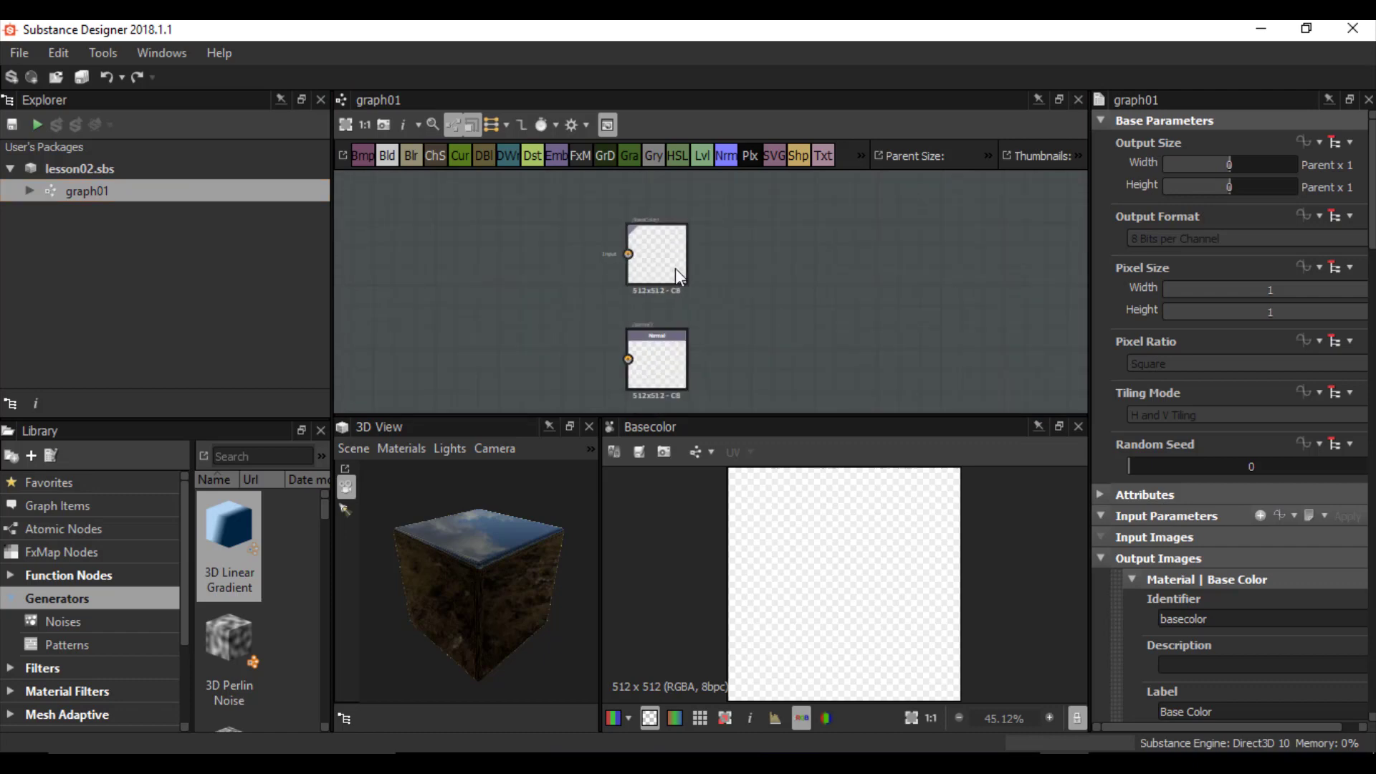
click(33, 190)
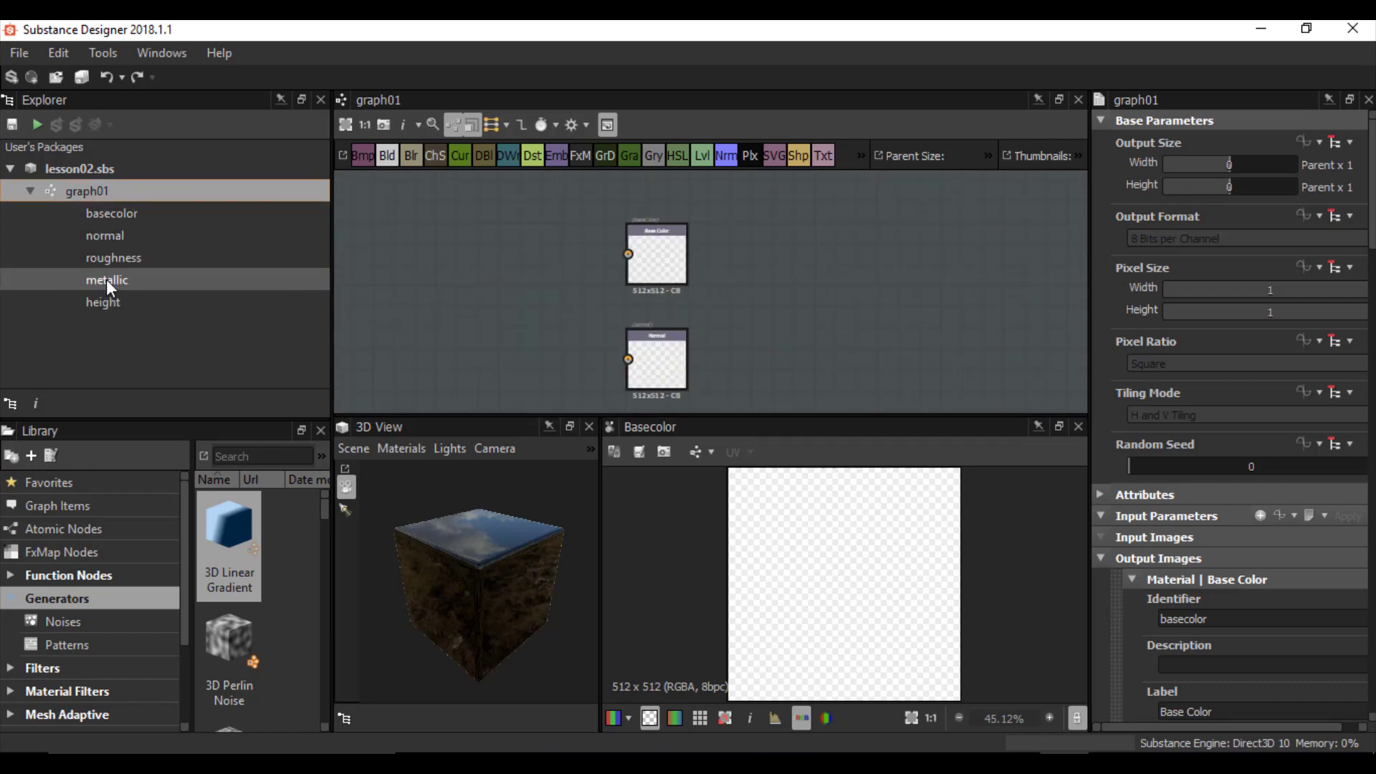
middle_drag(683, 318, 694, 315)
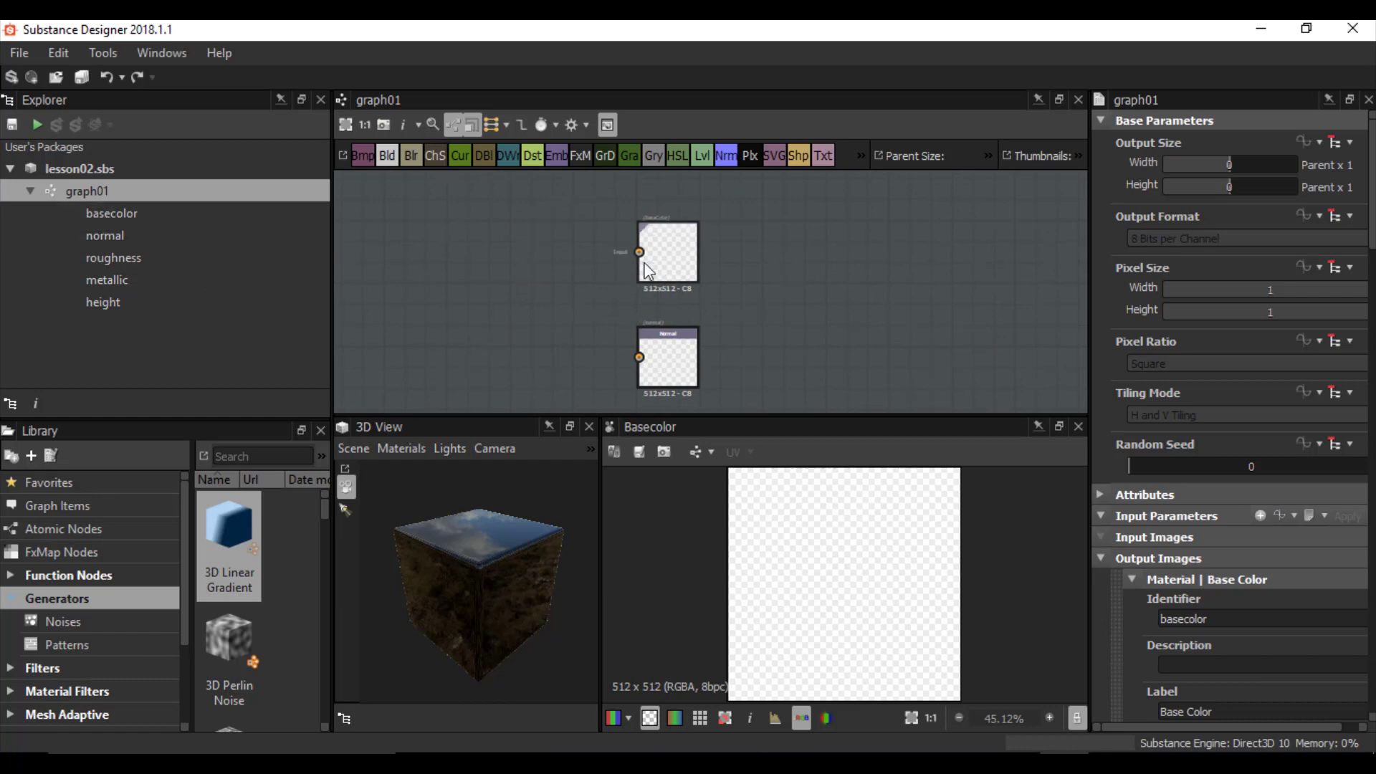
scroll(663, 230, up, 5)
scroll(747, 258, down, 6)
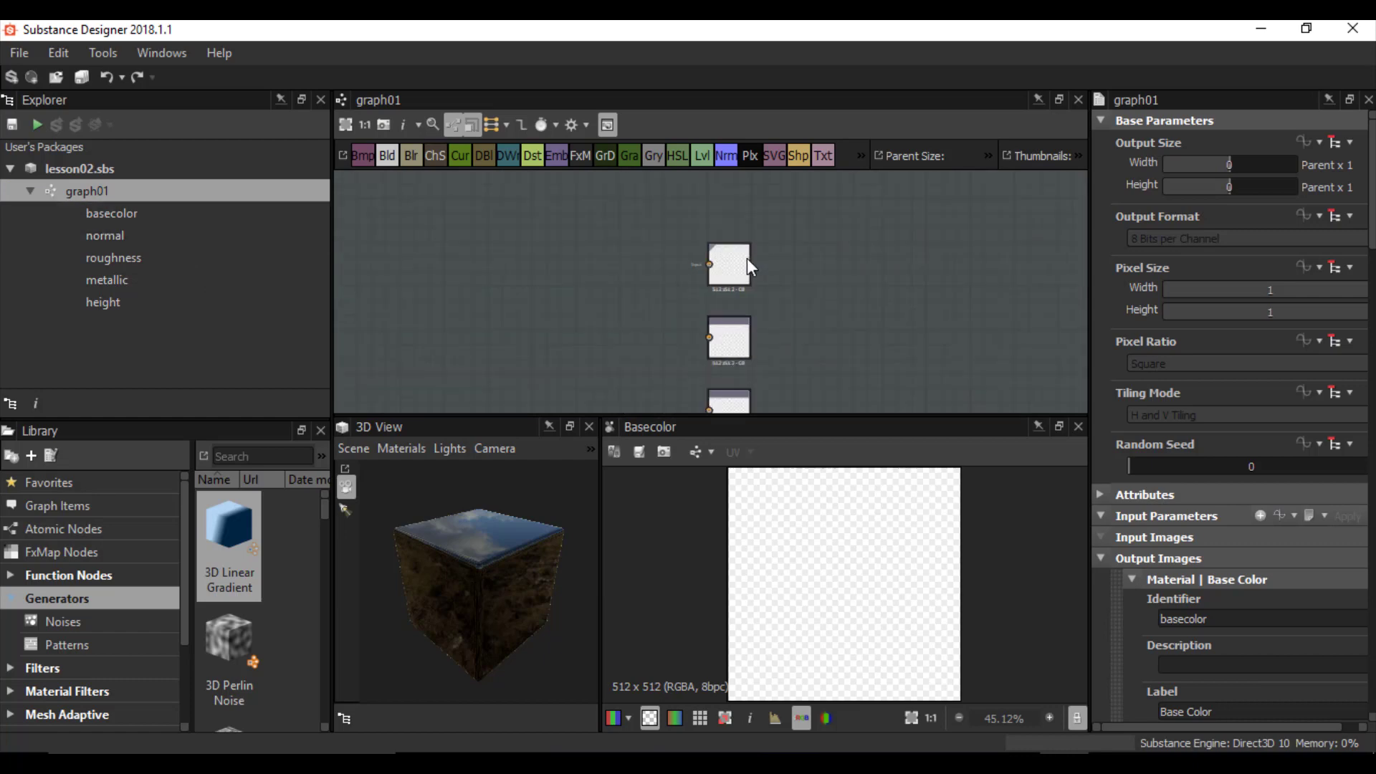
scroll(746, 258, down, 1)
middle_drag(746, 267, 768, 207)
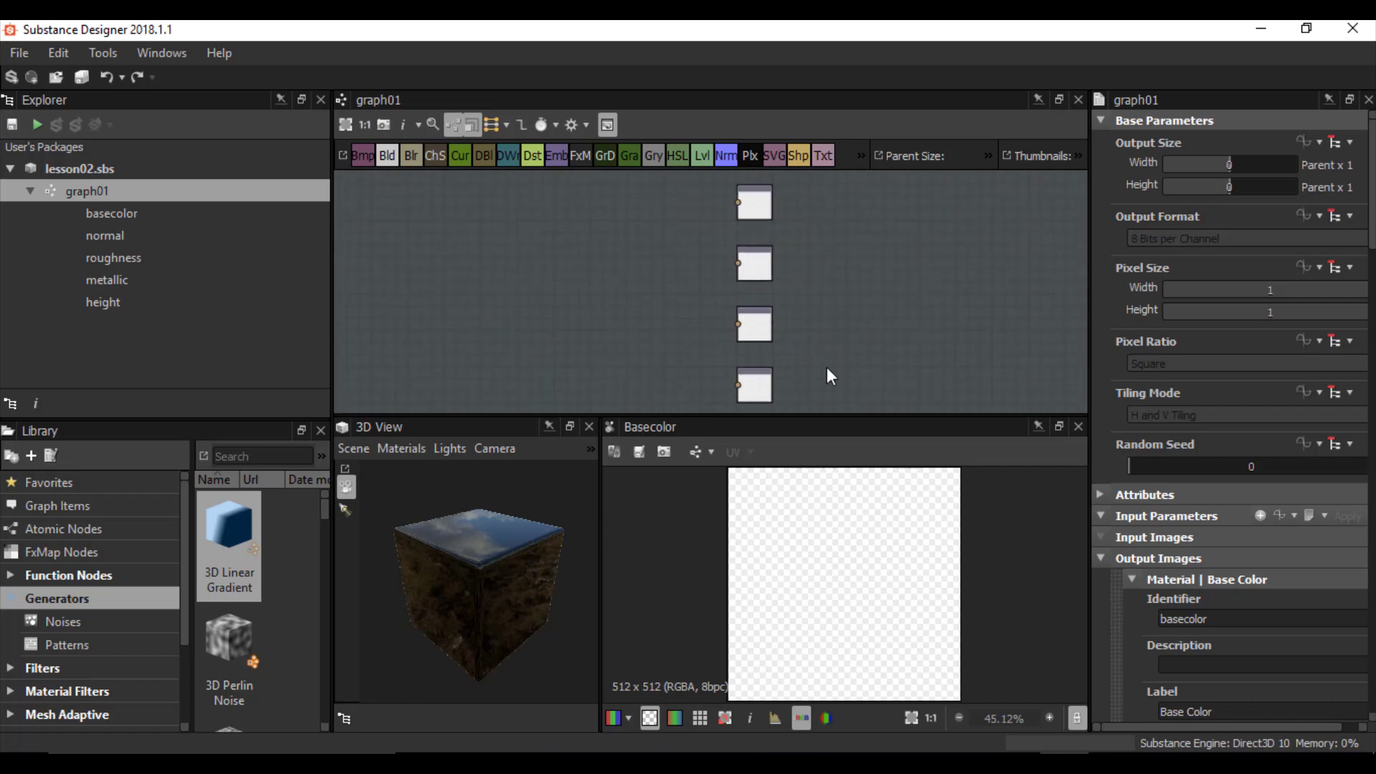
middle_drag(681, 283, 738, 292)
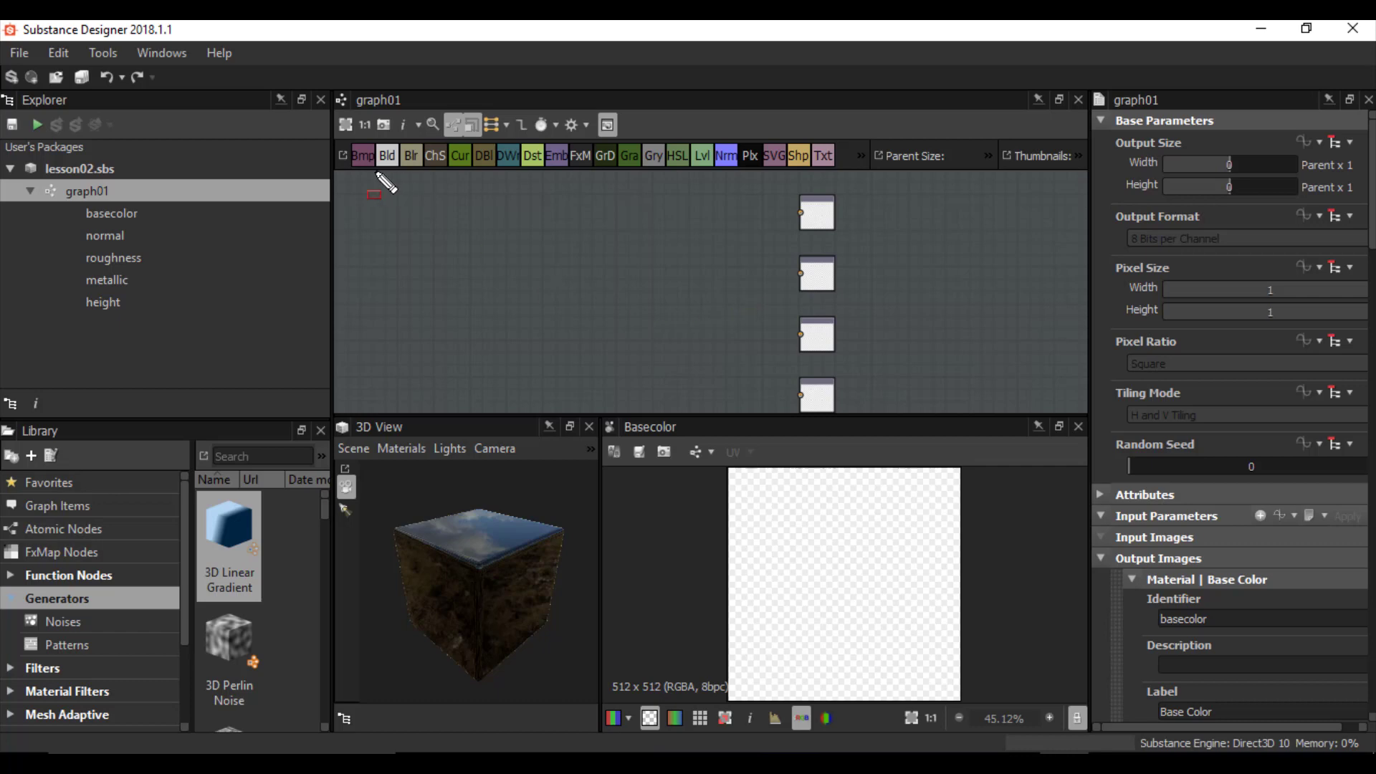
drag(378, 166, 864, 153)
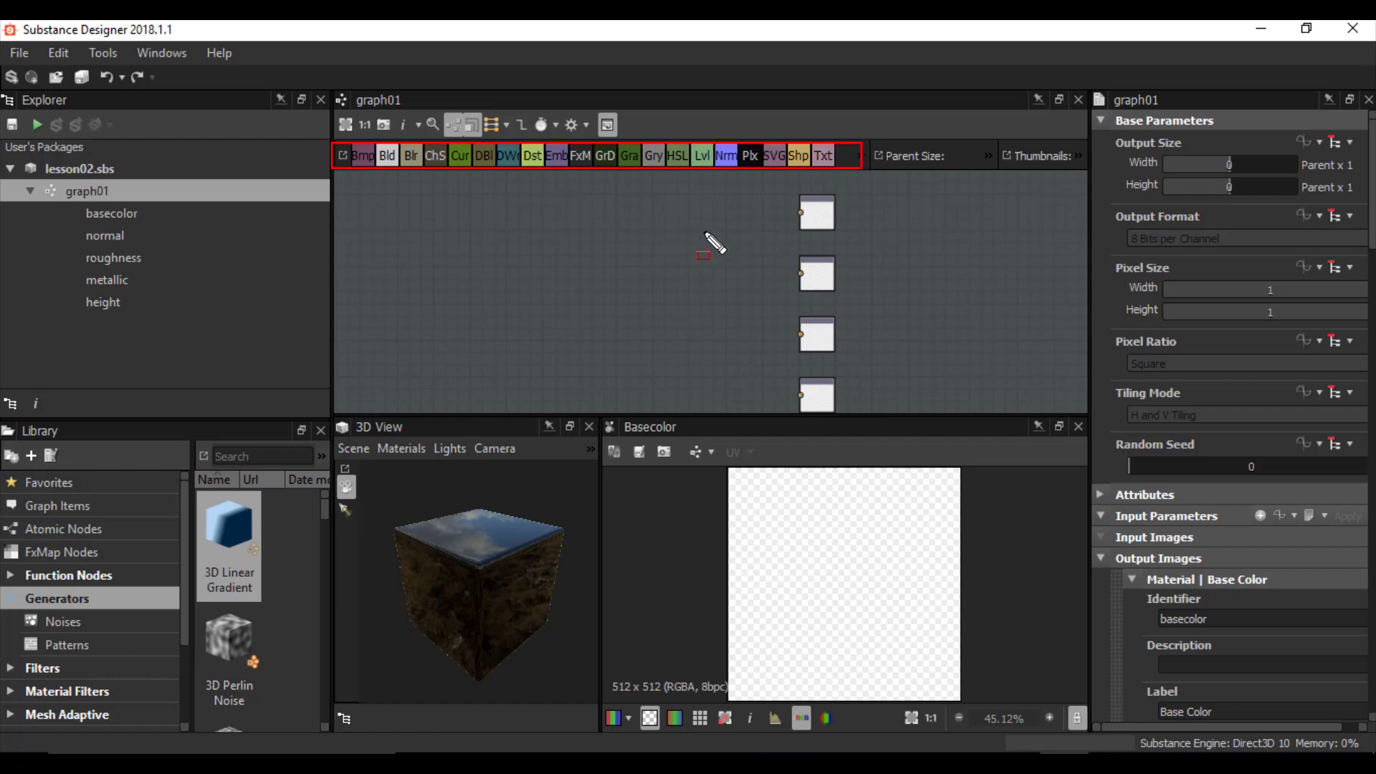
key(Escape)
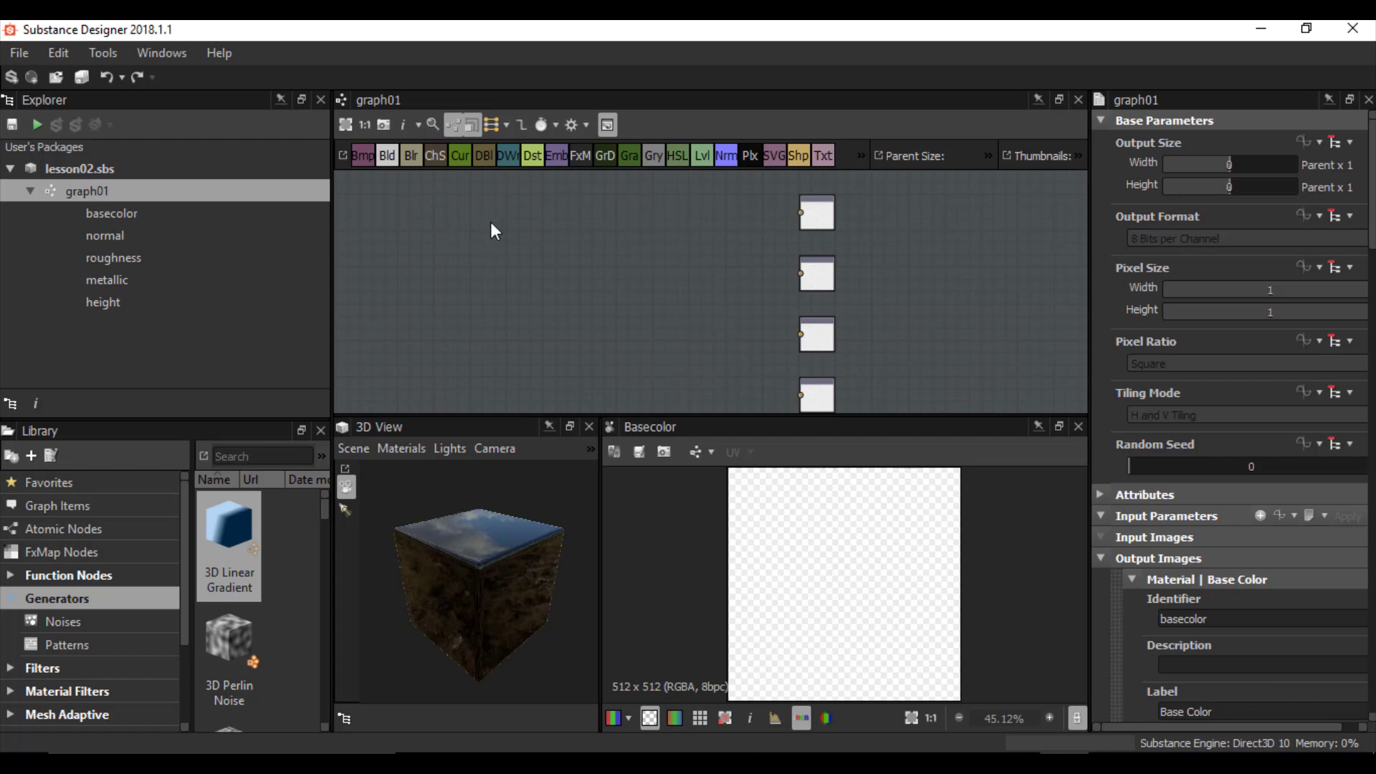
- Browse the list of nodes that can be added to graph01, from Gradient Map down to Pin
key(space)
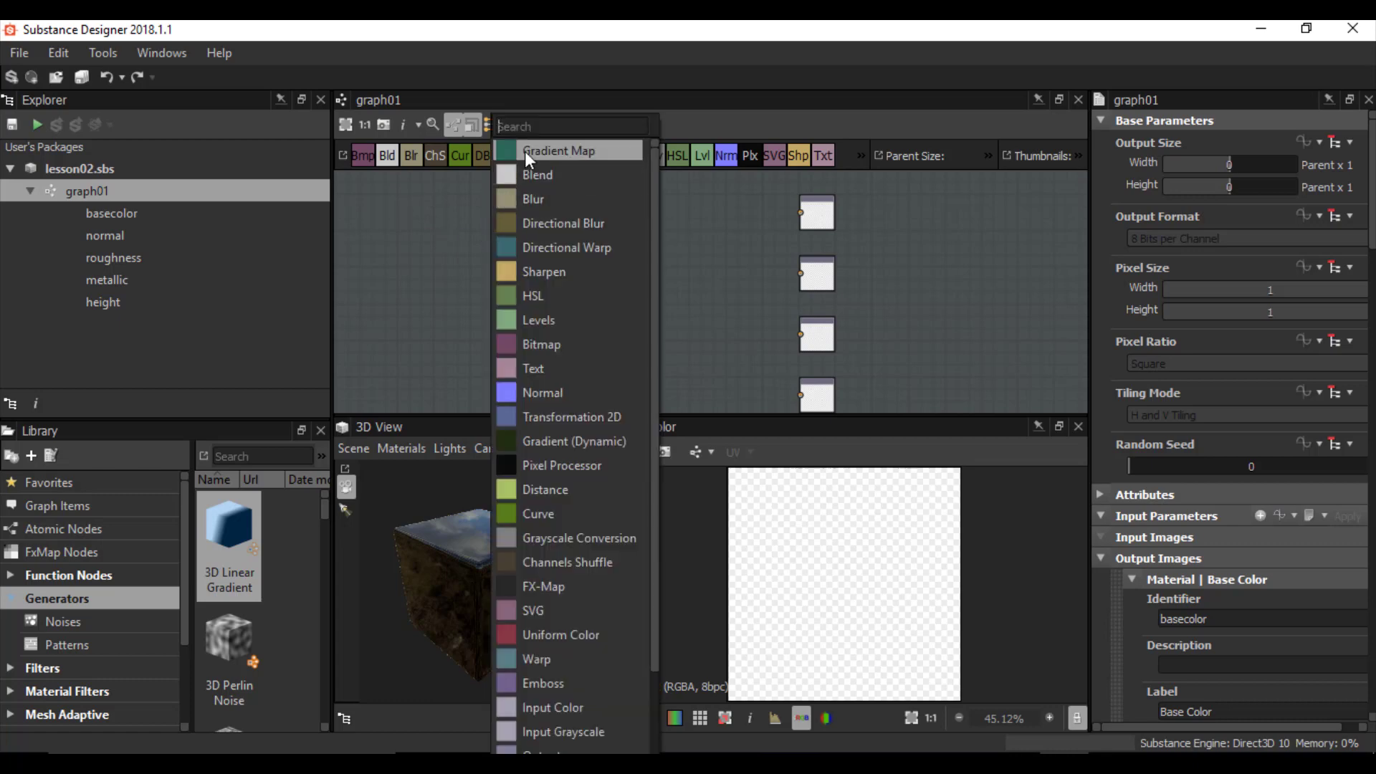
scroll(547, 689, down, 2)
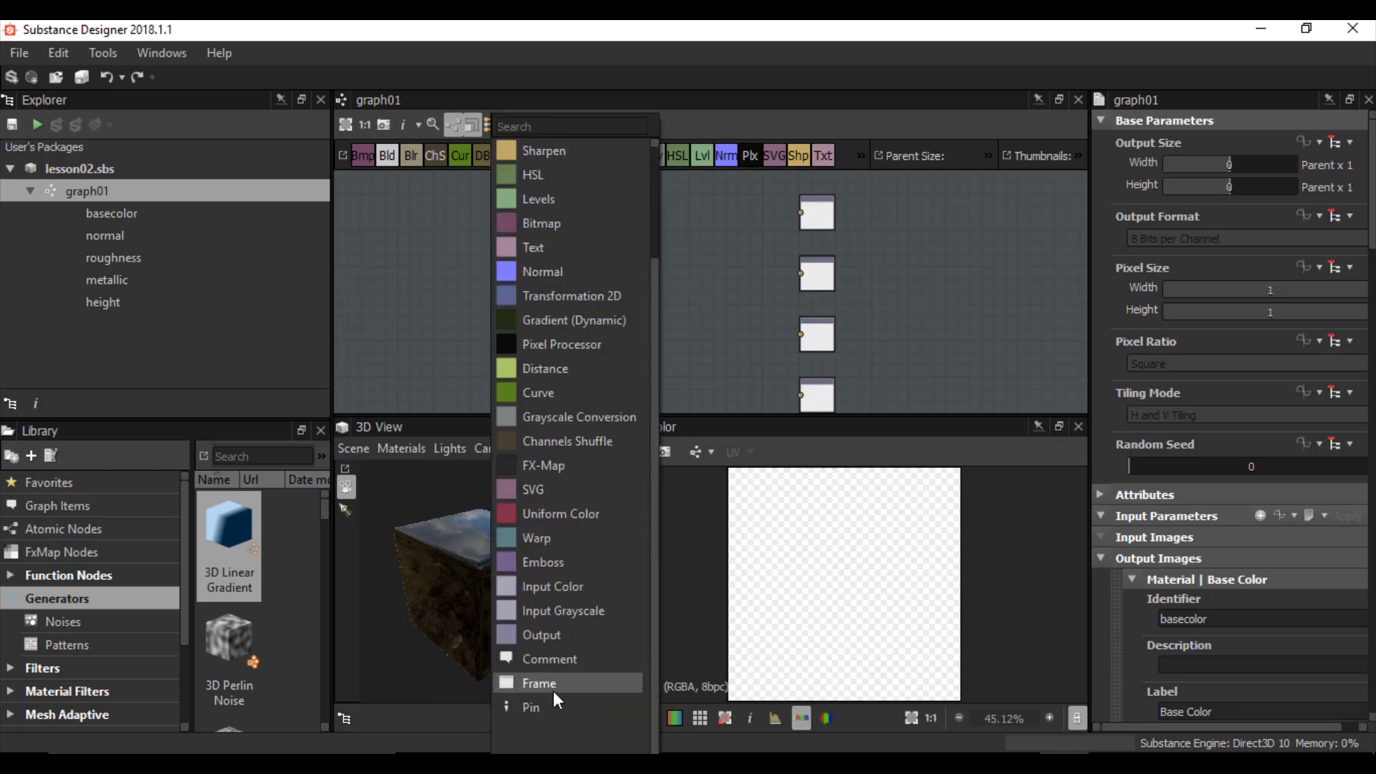
scroll(553, 680, up, 2)
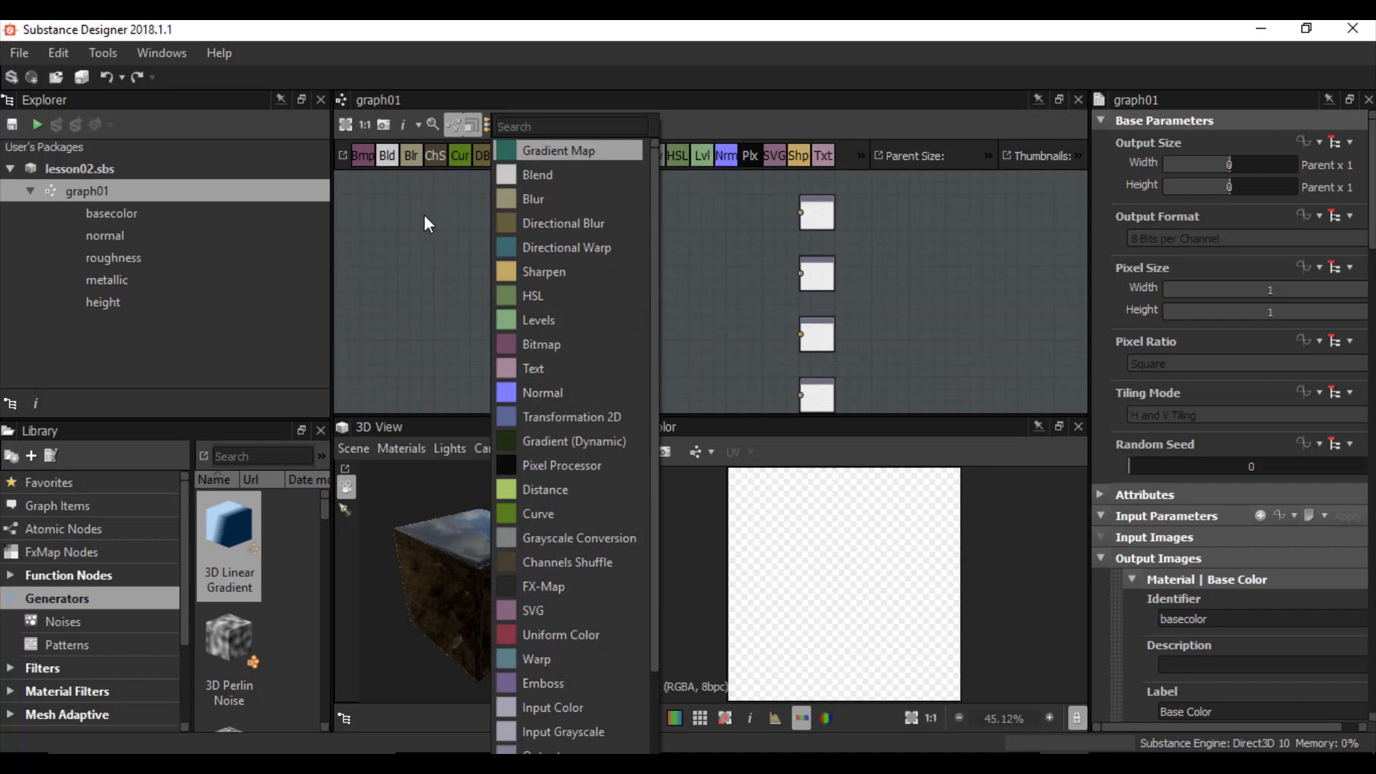
key(Escape)
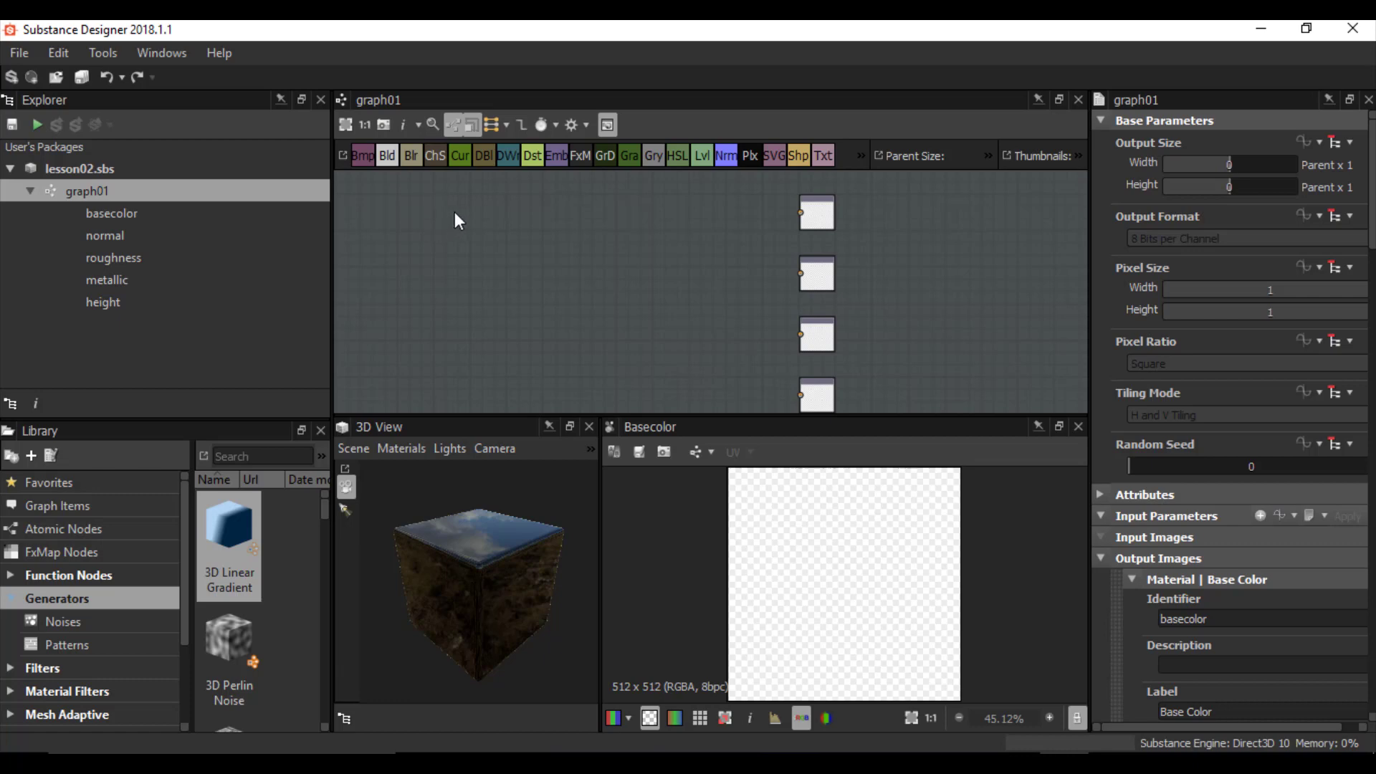
drag(1, 423, 331, 733)
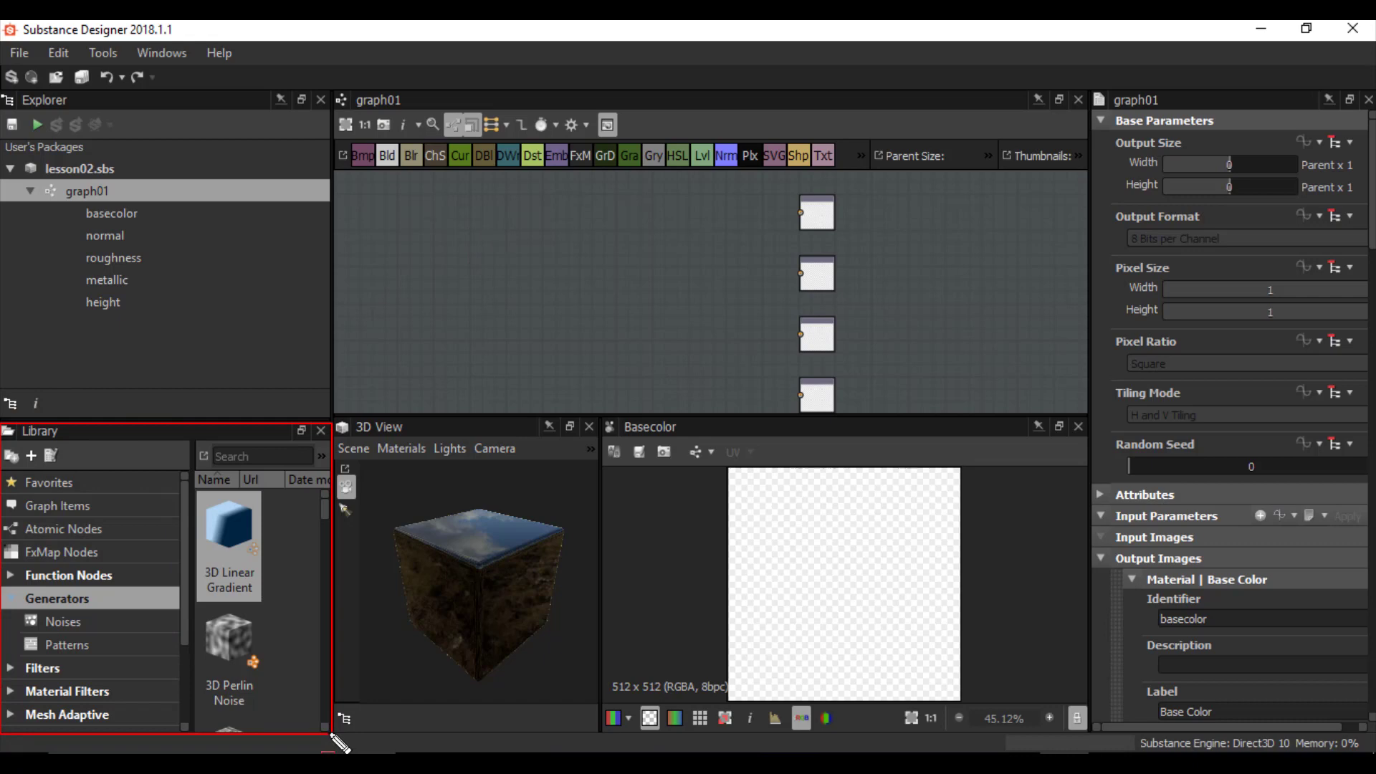
key(Escape)
mouse_move(3, 424)
mouse_down()
mouse_move(205, 738)
mouse_move(194, 732)
mouse_up()
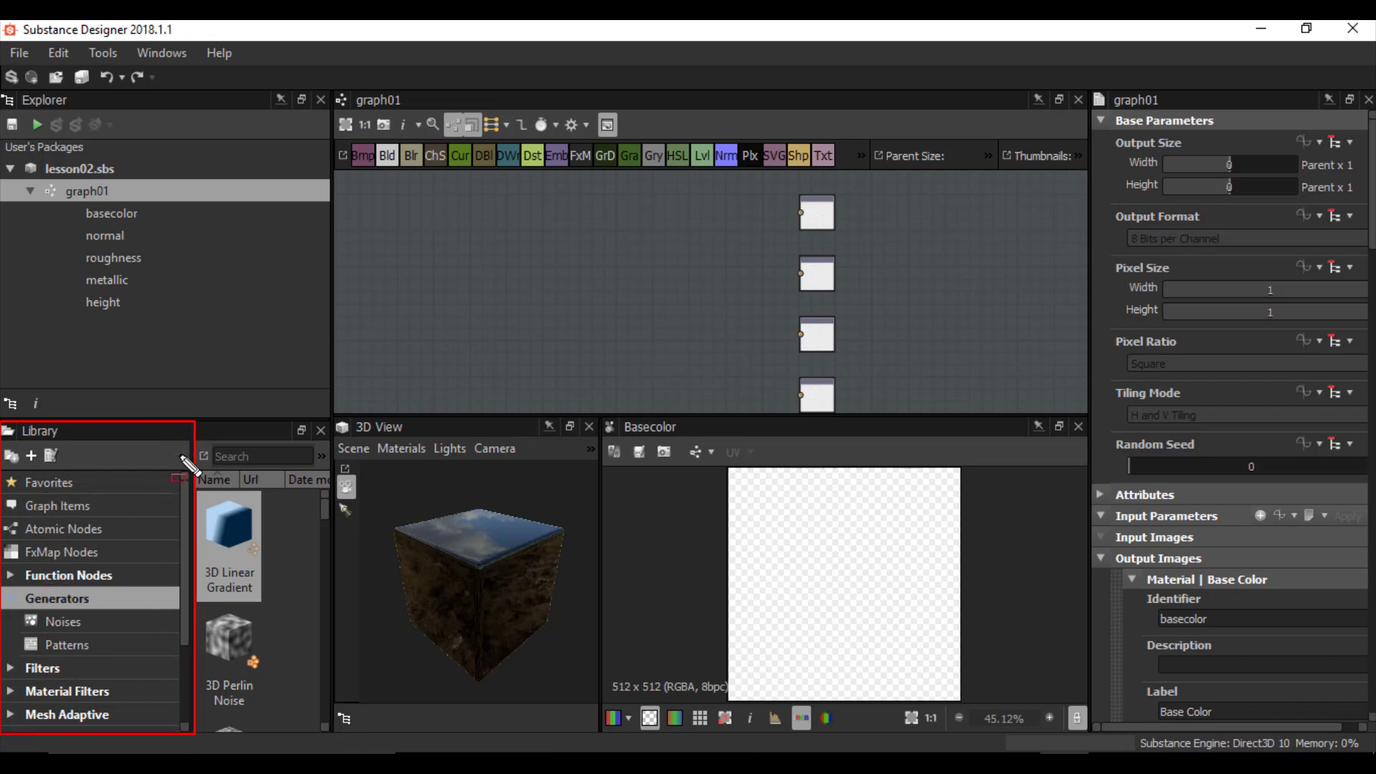
key(ctrl+z)
mouse_move(192, 422)
mouse_down()
mouse_move(329, 745)
mouse_move(331, 733)
mouse_up()
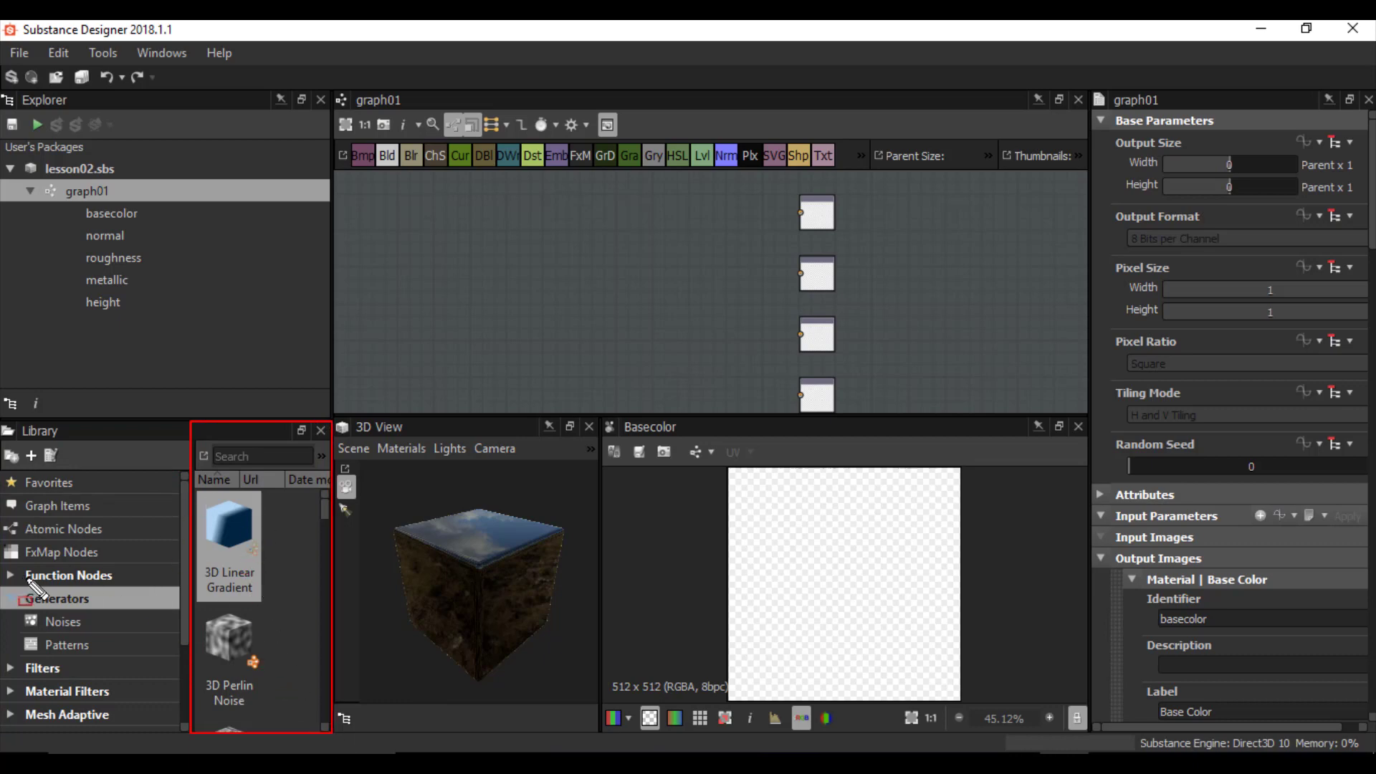
key(Escape)
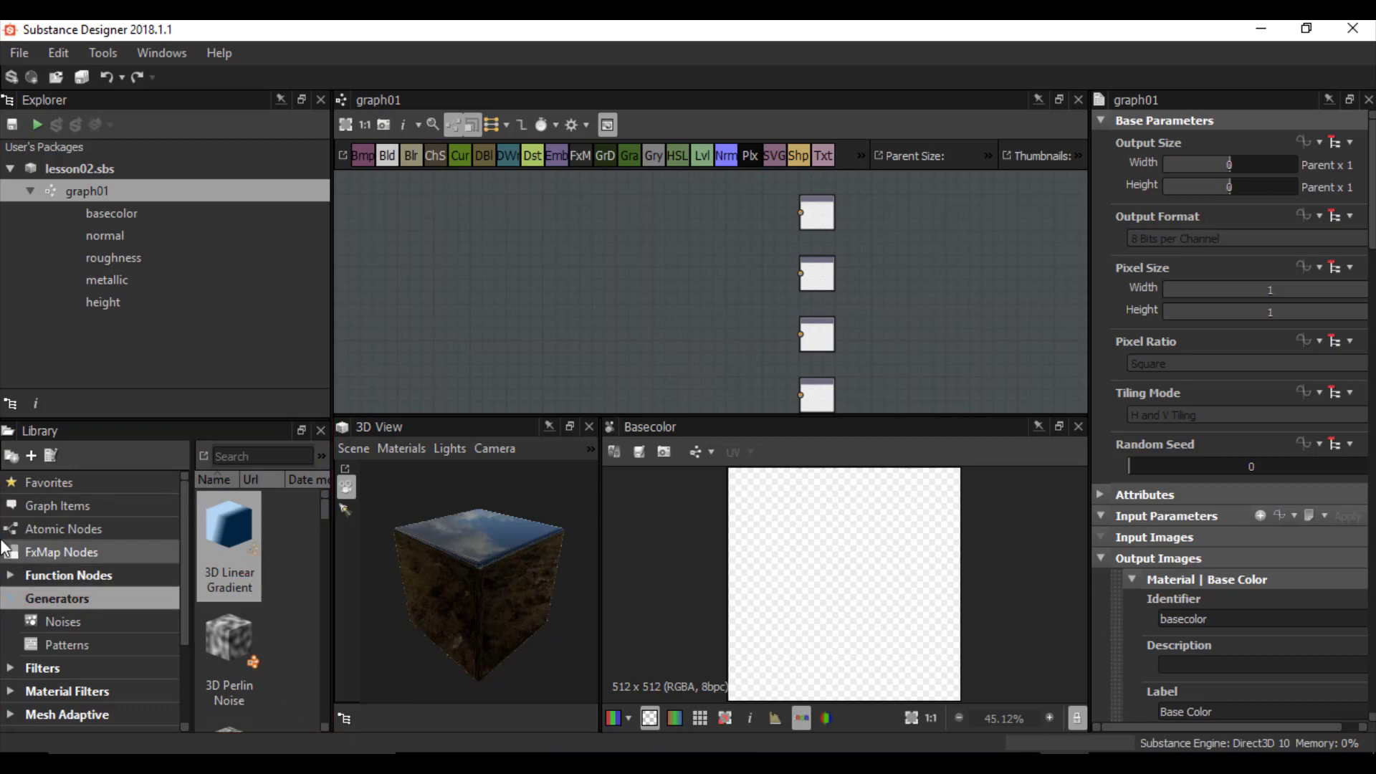
- Review the subcategories of Function Nodes and Generators in the library by expanding and collapsing both categories
click(12, 575)
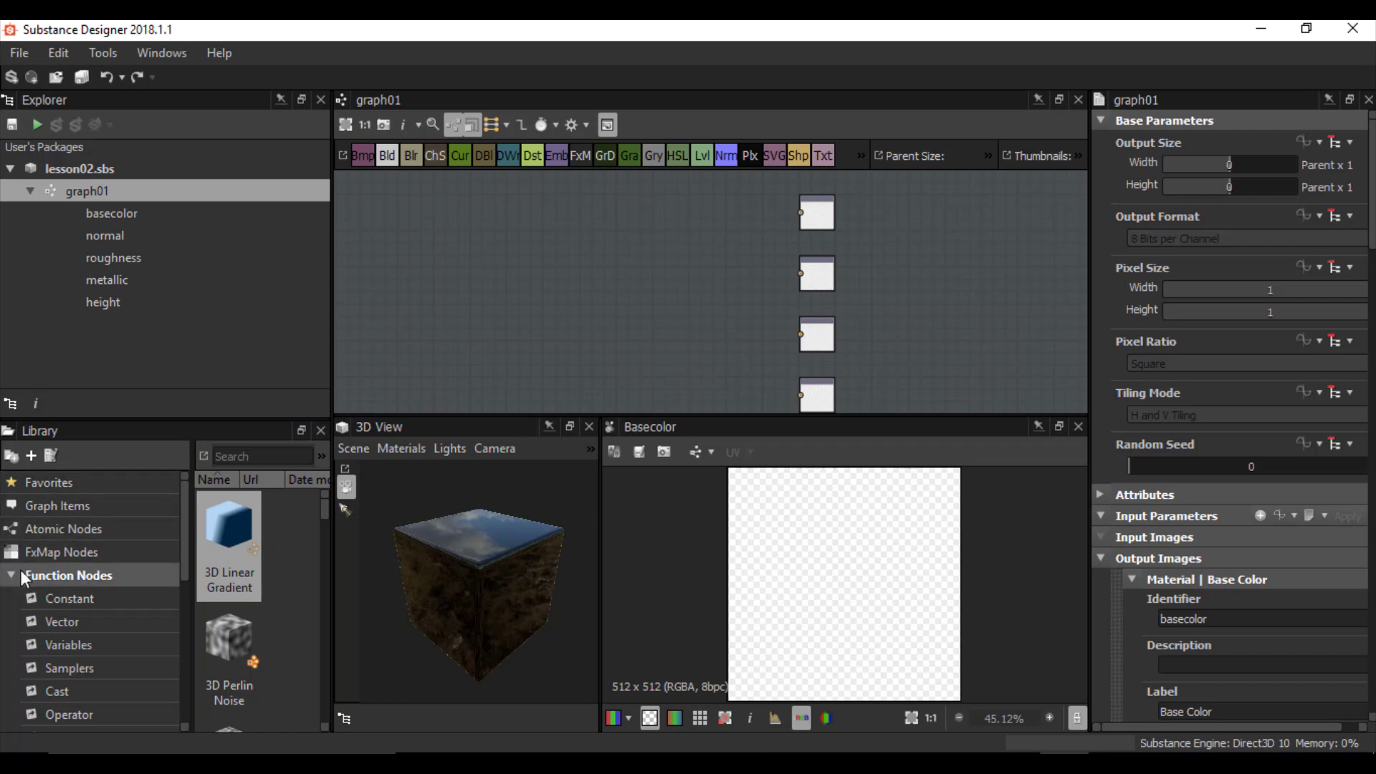
click(12, 575)
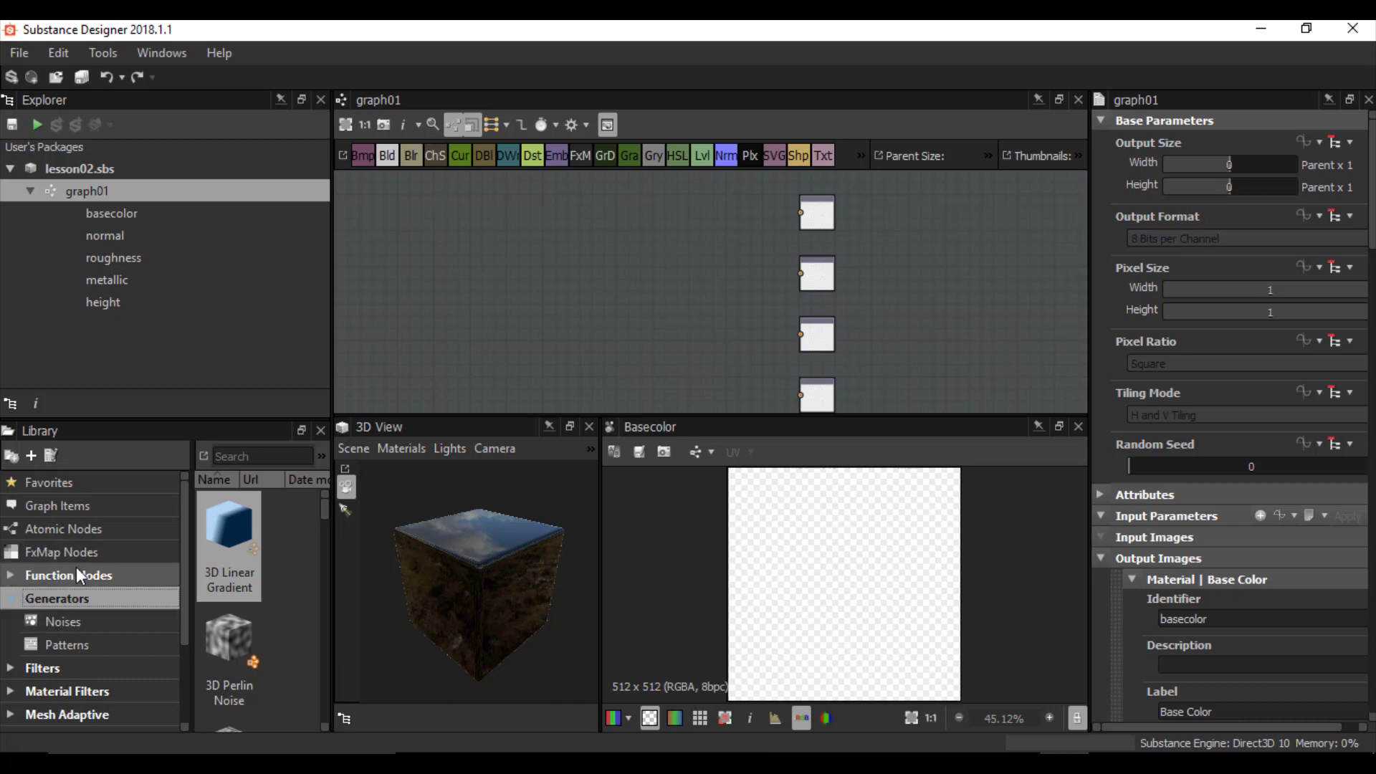
click(12, 600)
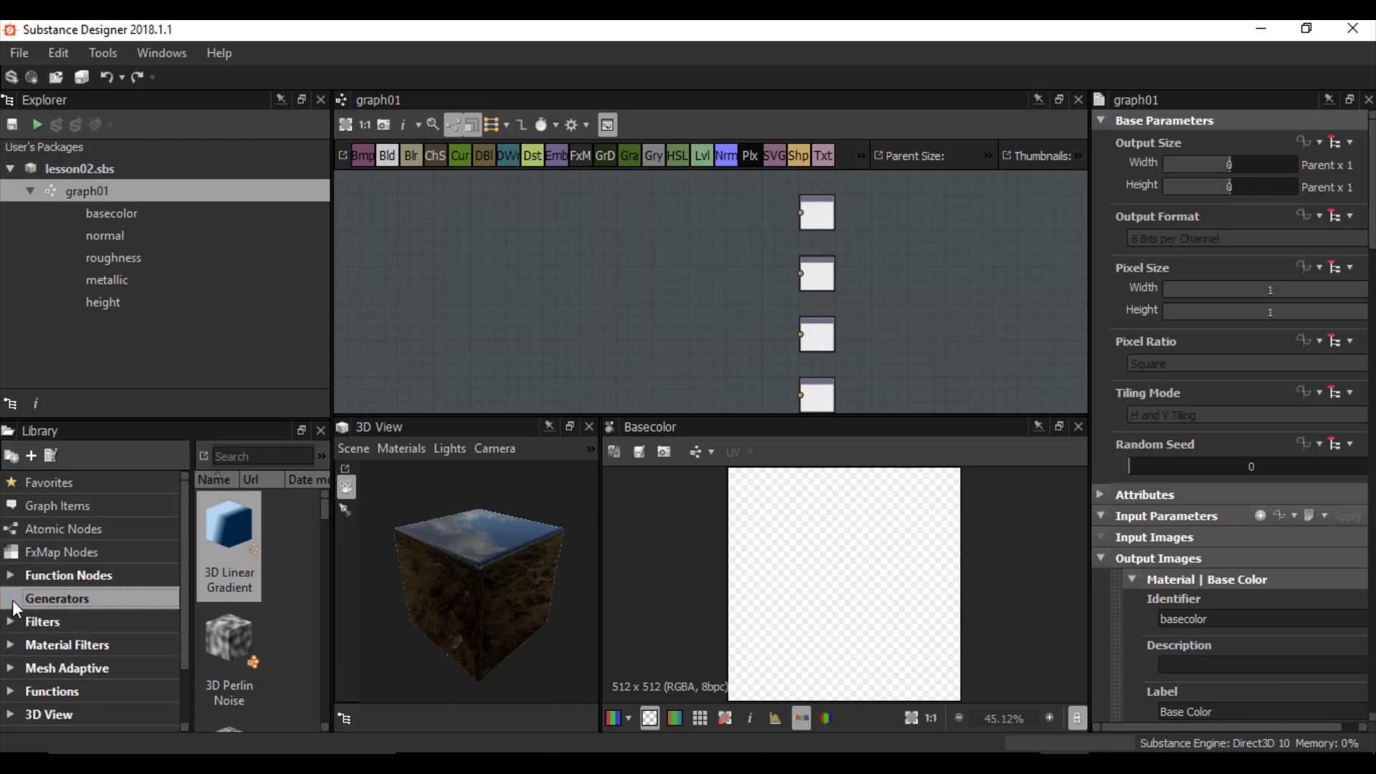
click(10, 599)
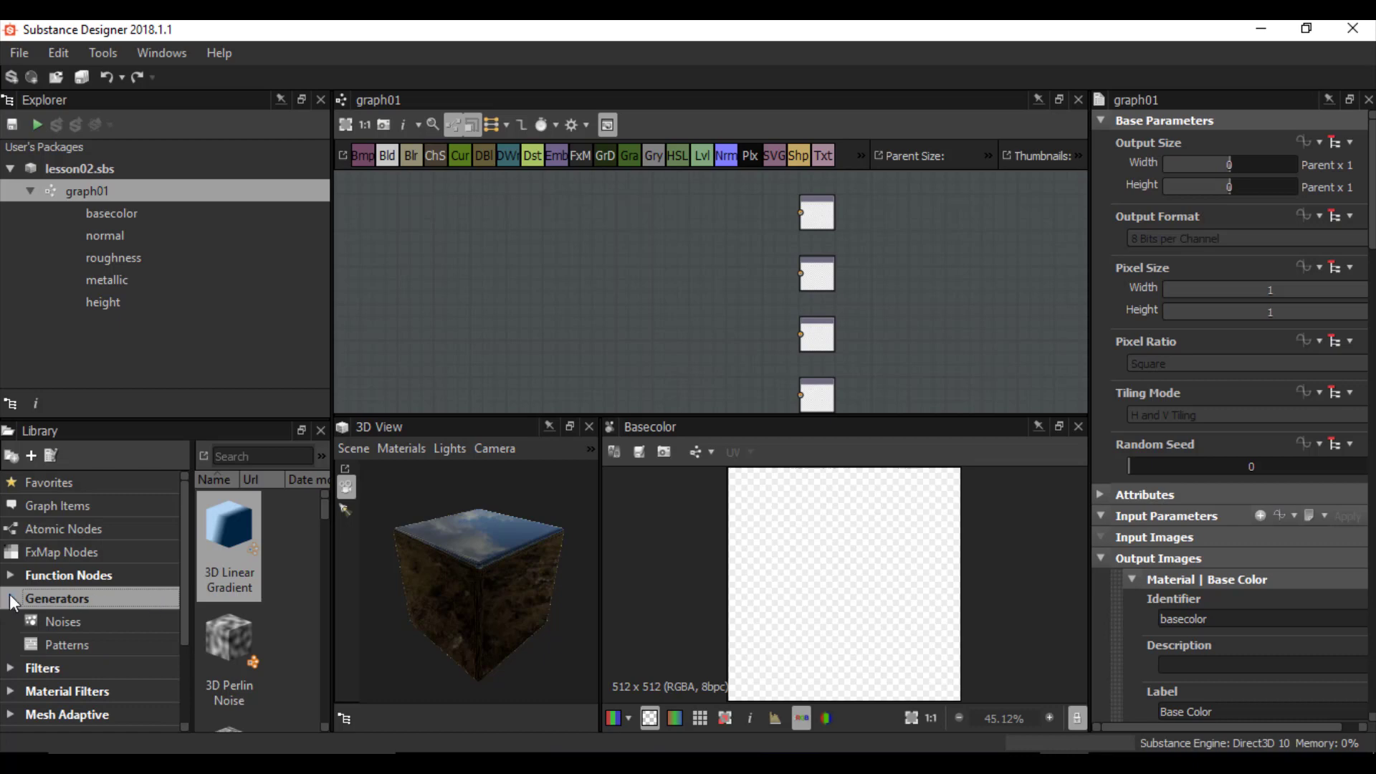
- Widen the library so it shows several thumbnails per row and browse all the Generators
drag(332, 586, 588, 578)
scroll(334, 605, down, 10)
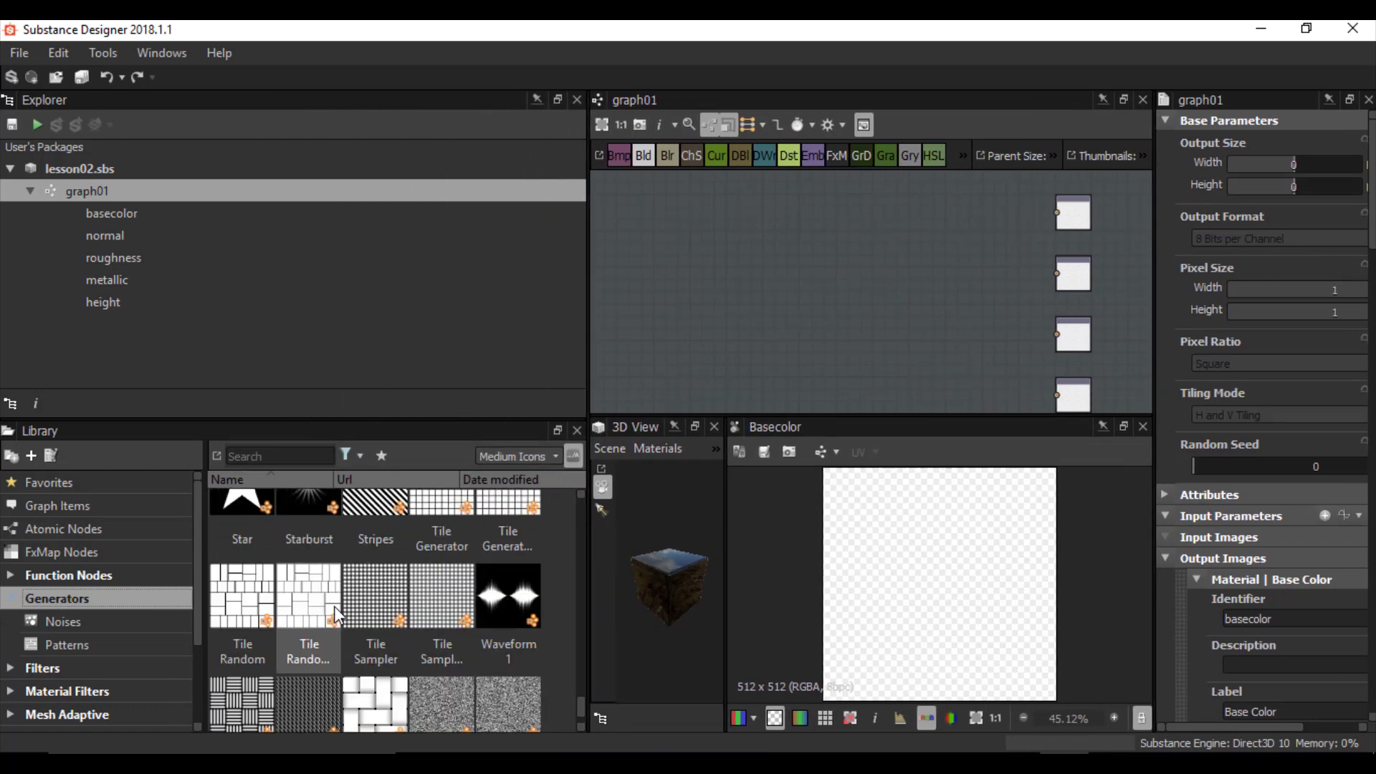
scroll(331, 624, up, 15)
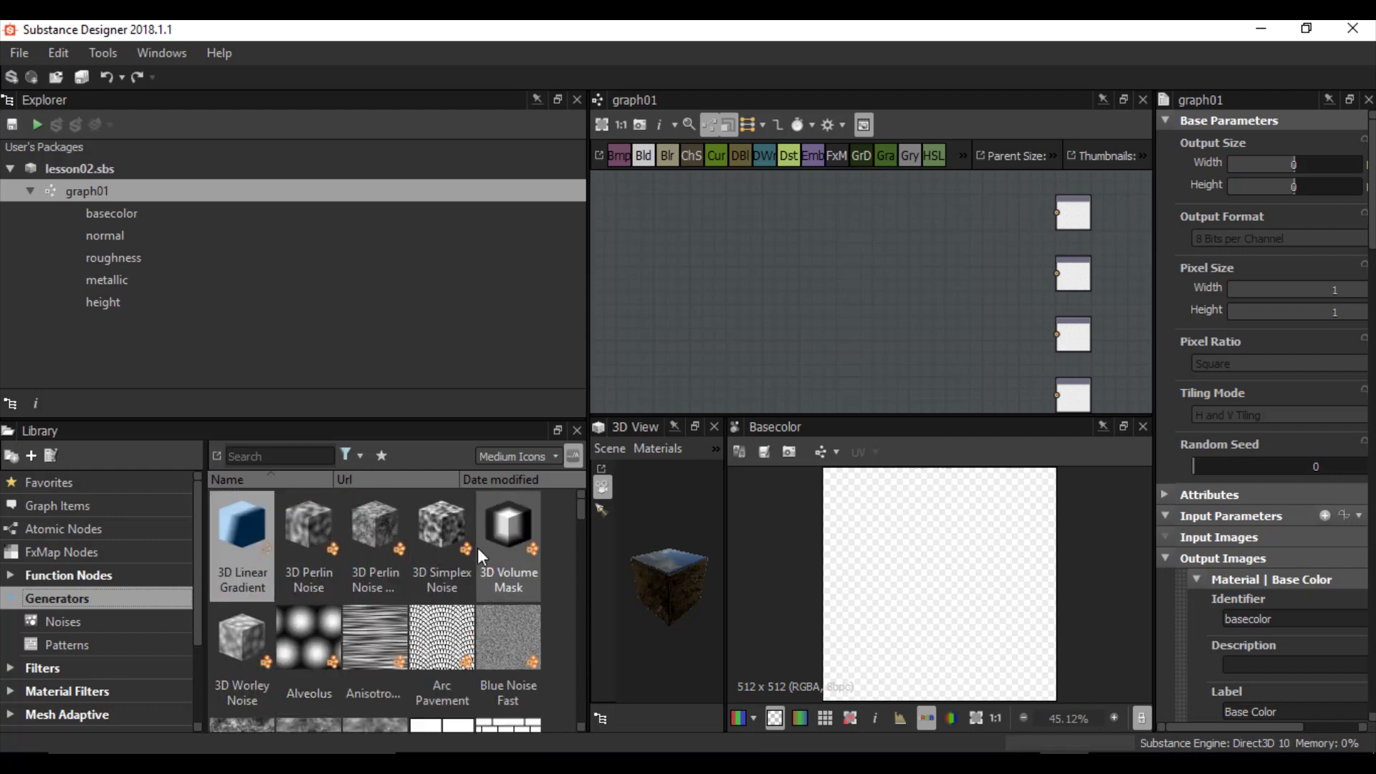
- Browse the Noises generators in the library, including the grunge maps, and display the Atomic Nodes
click(54, 640)
click(51, 624)
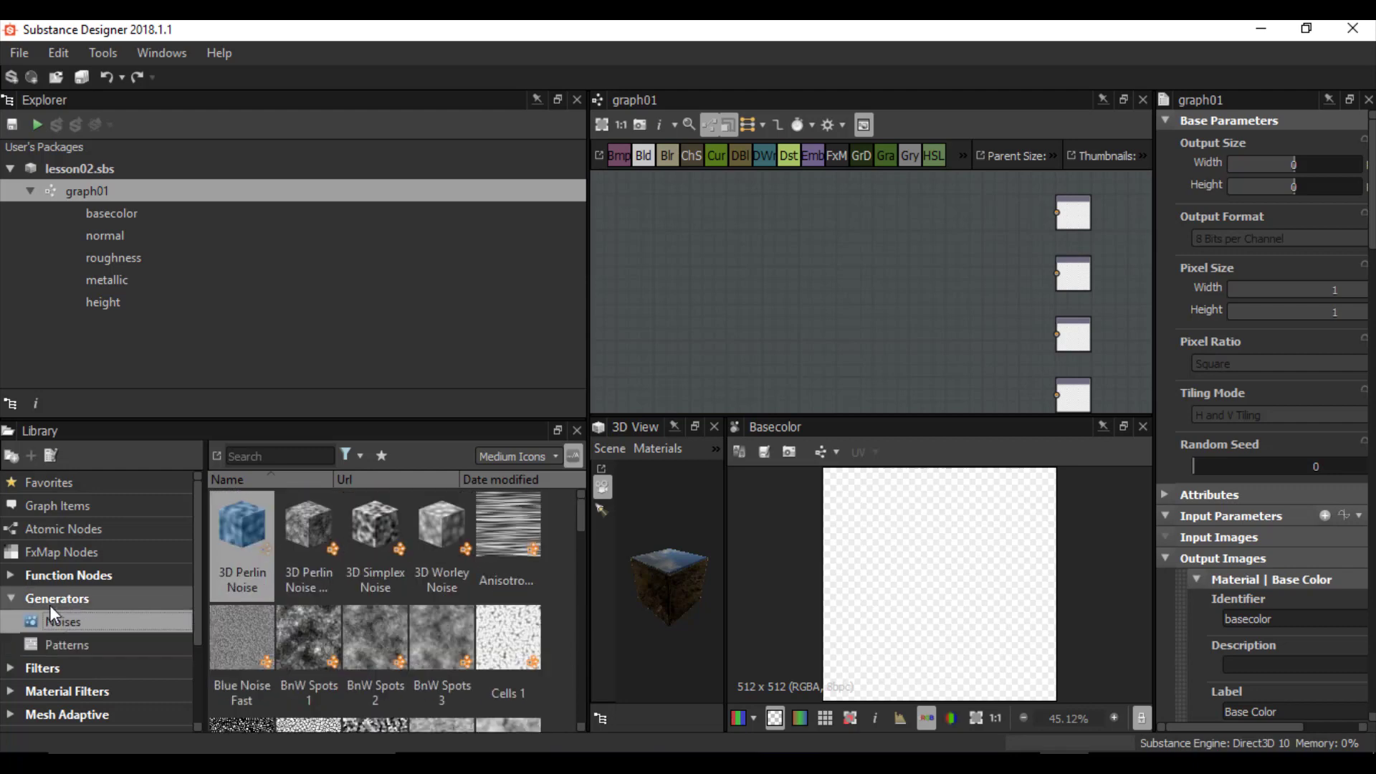
click(53, 640)
click(59, 625)
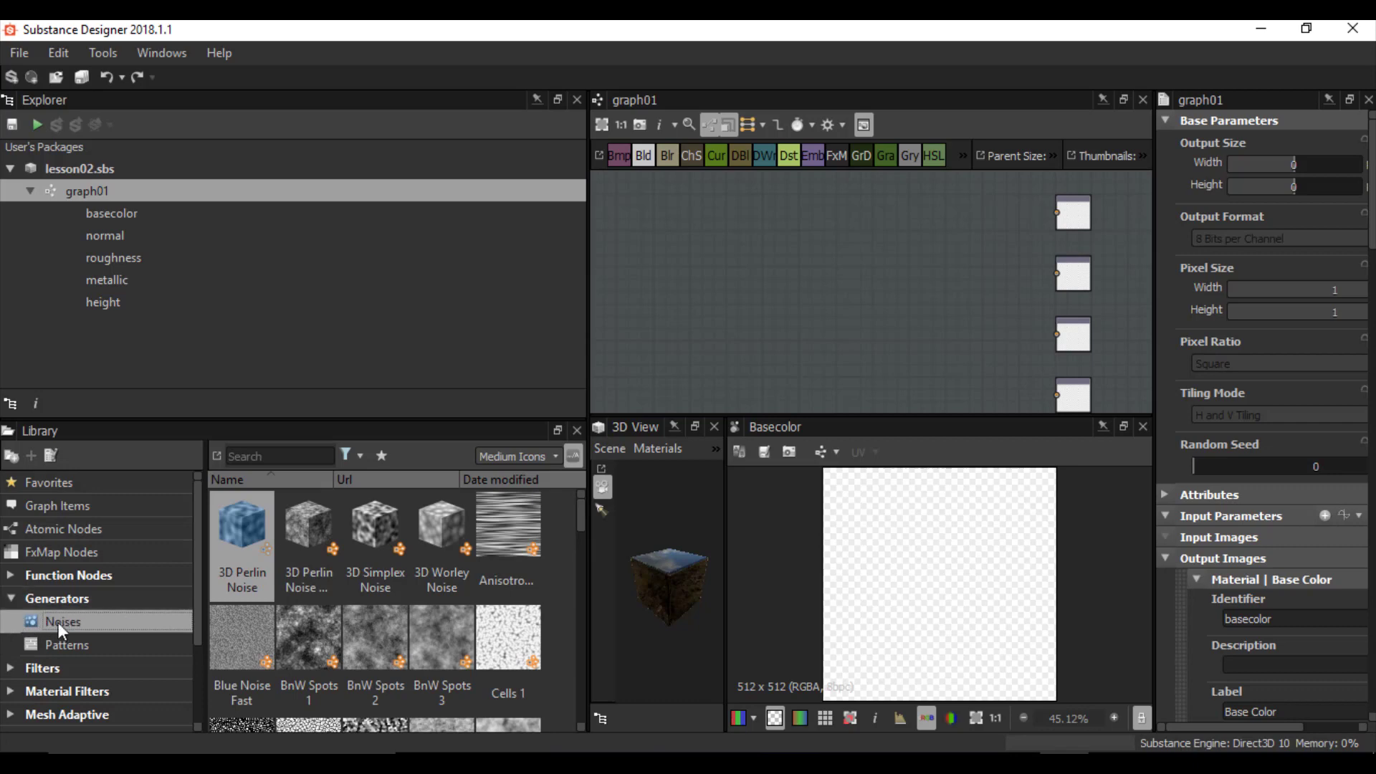
scroll(314, 615, down, 10)
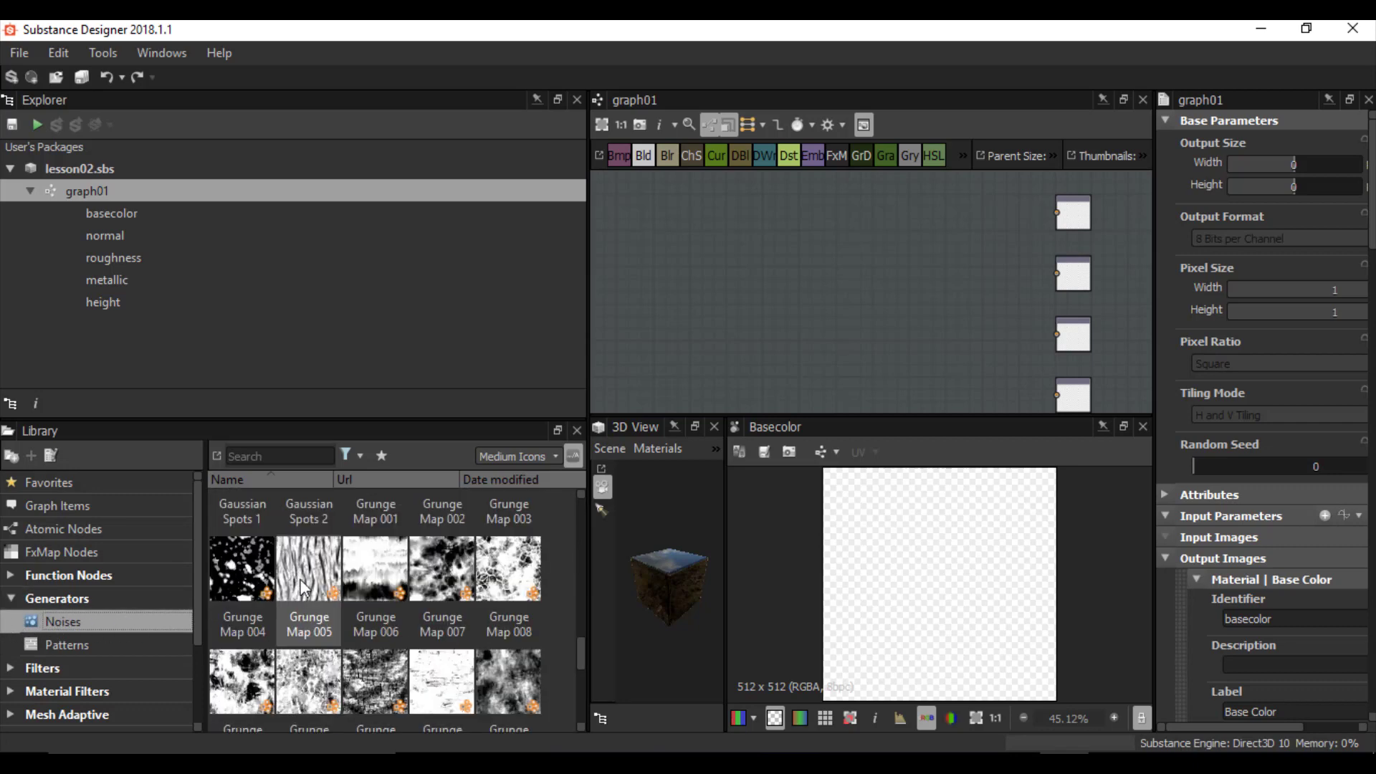
scroll(342, 652, up, 9)
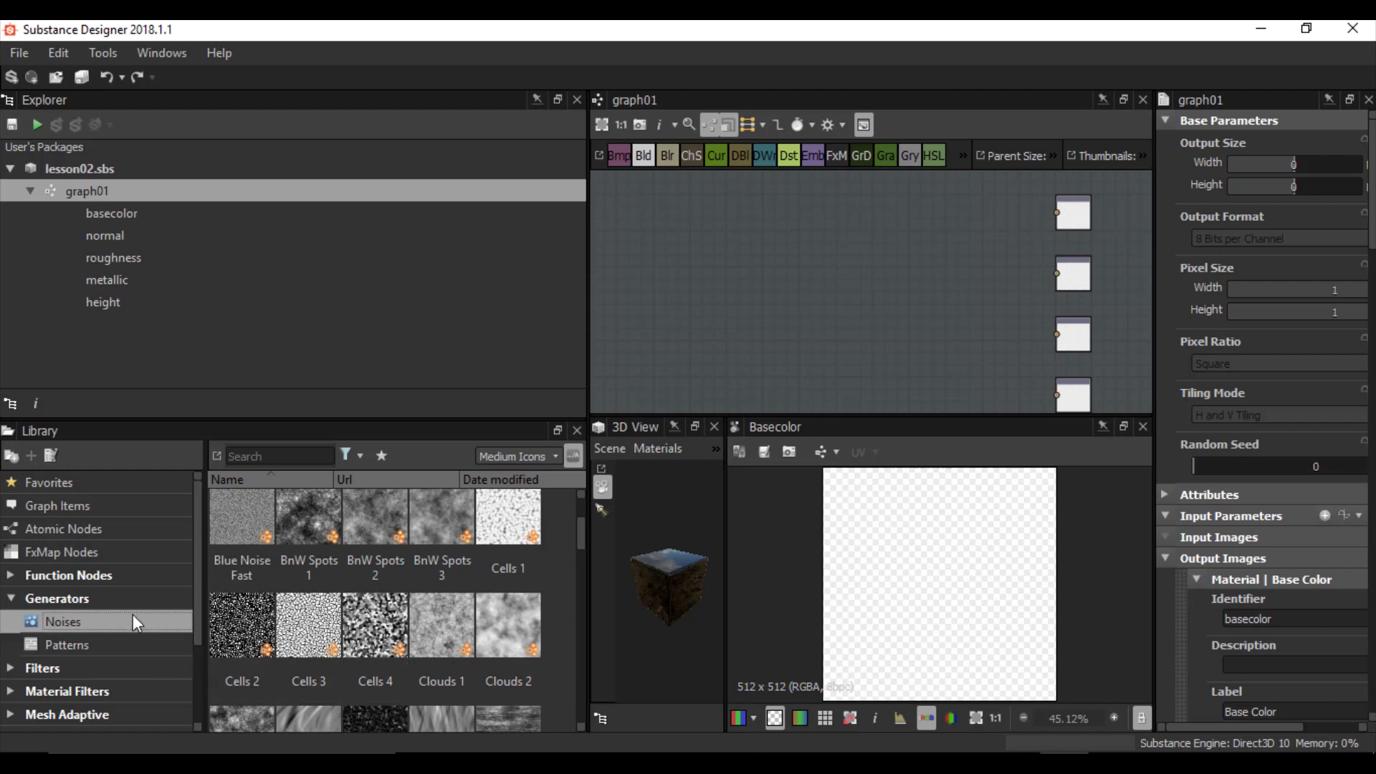
click(75, 528)
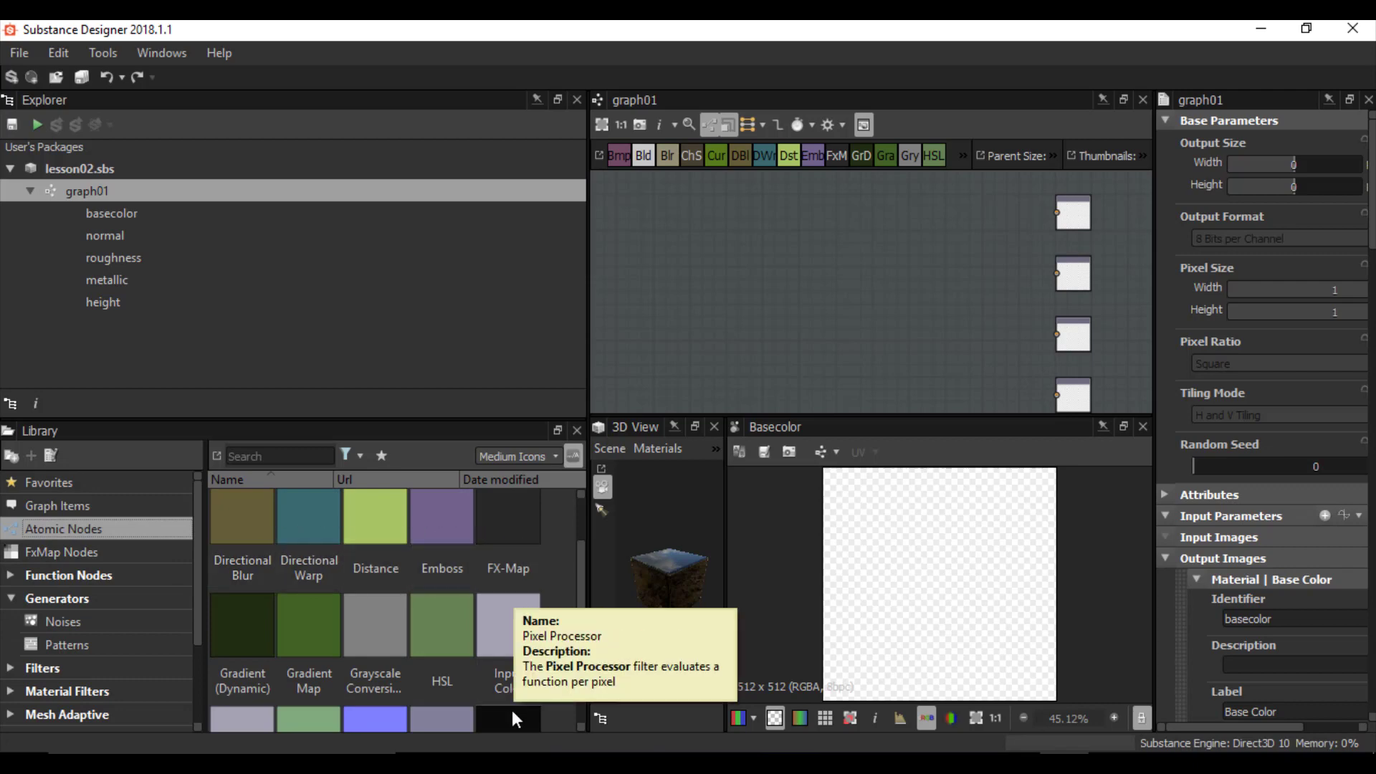
- Add a Brick 1 node from the library's Patterns generators to graph01, to the left of the output nodes
click(66, 645)
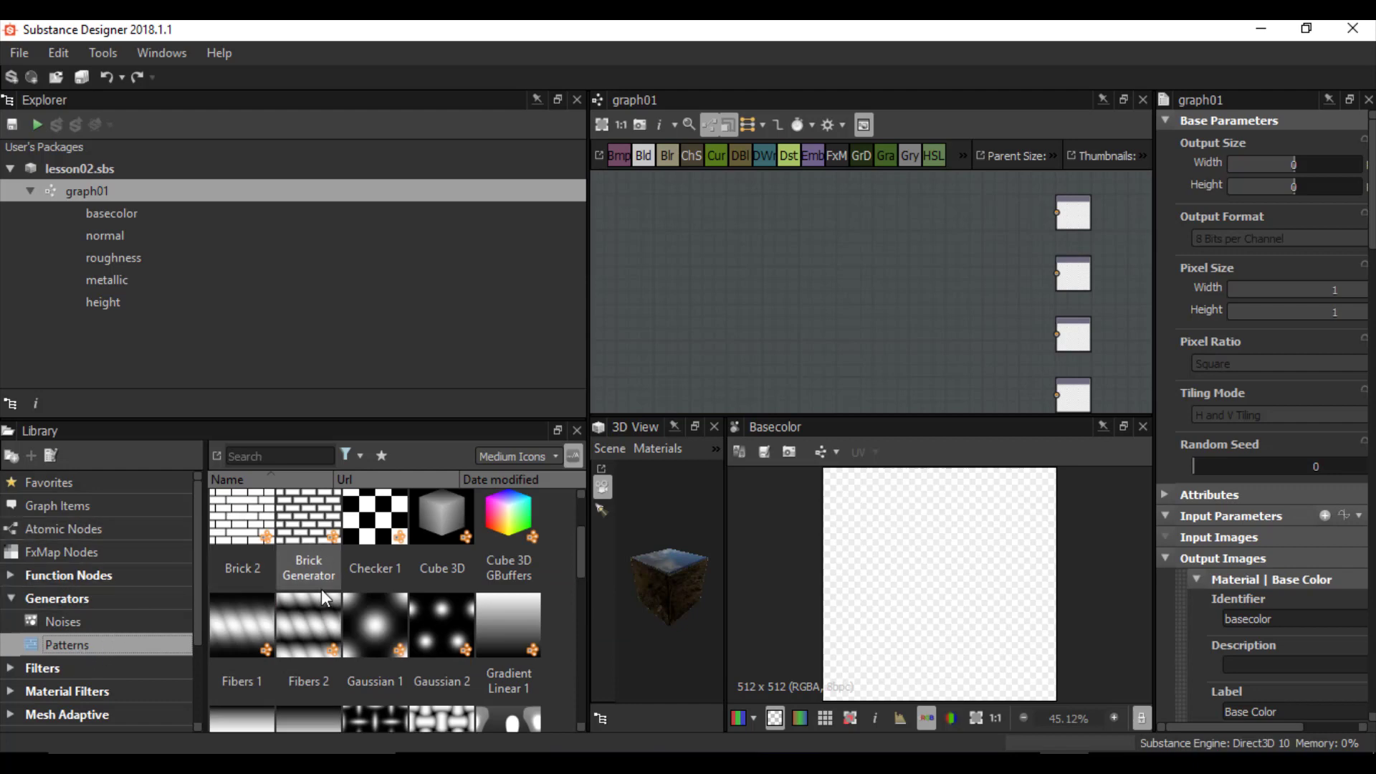
scroll(321, 600, down, 10)
scroll(367, 544, up, 10)
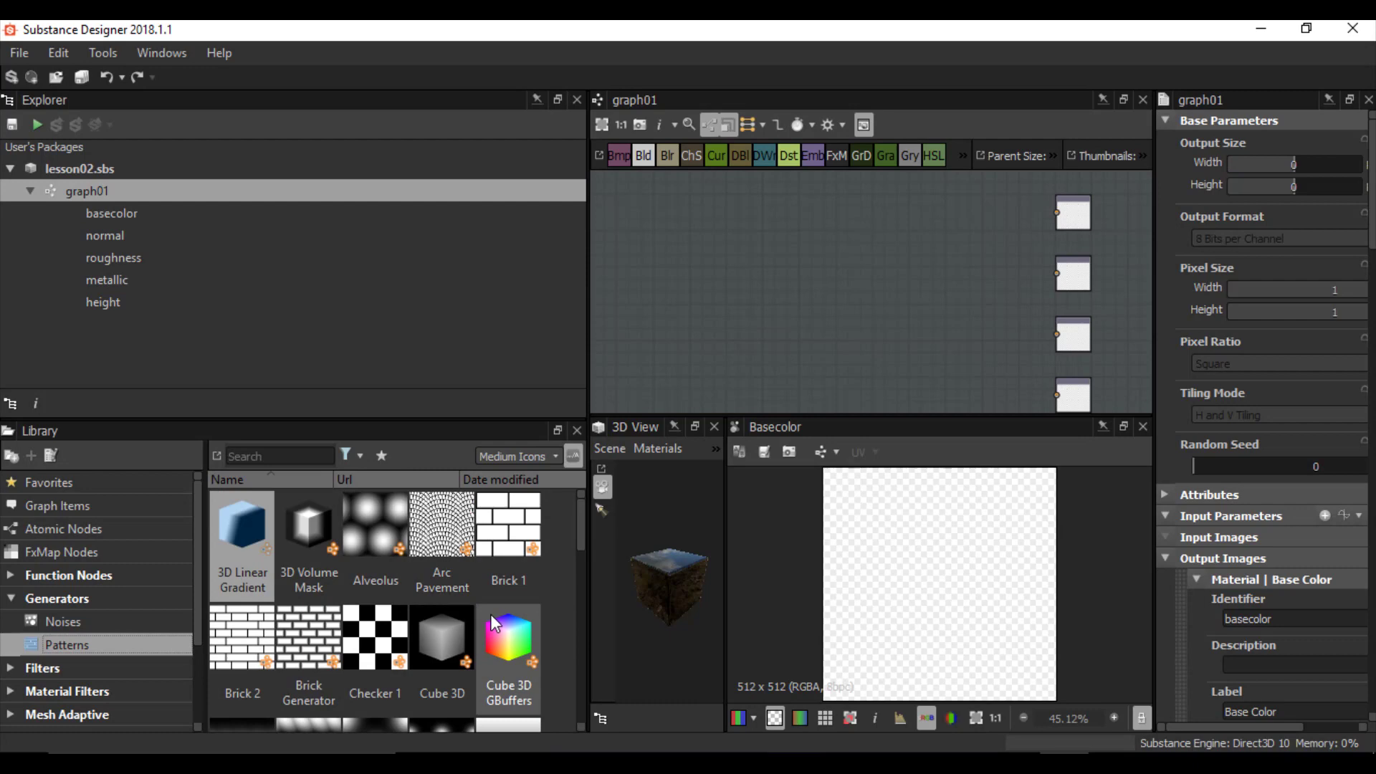
drag(495, 549, 724, 248)
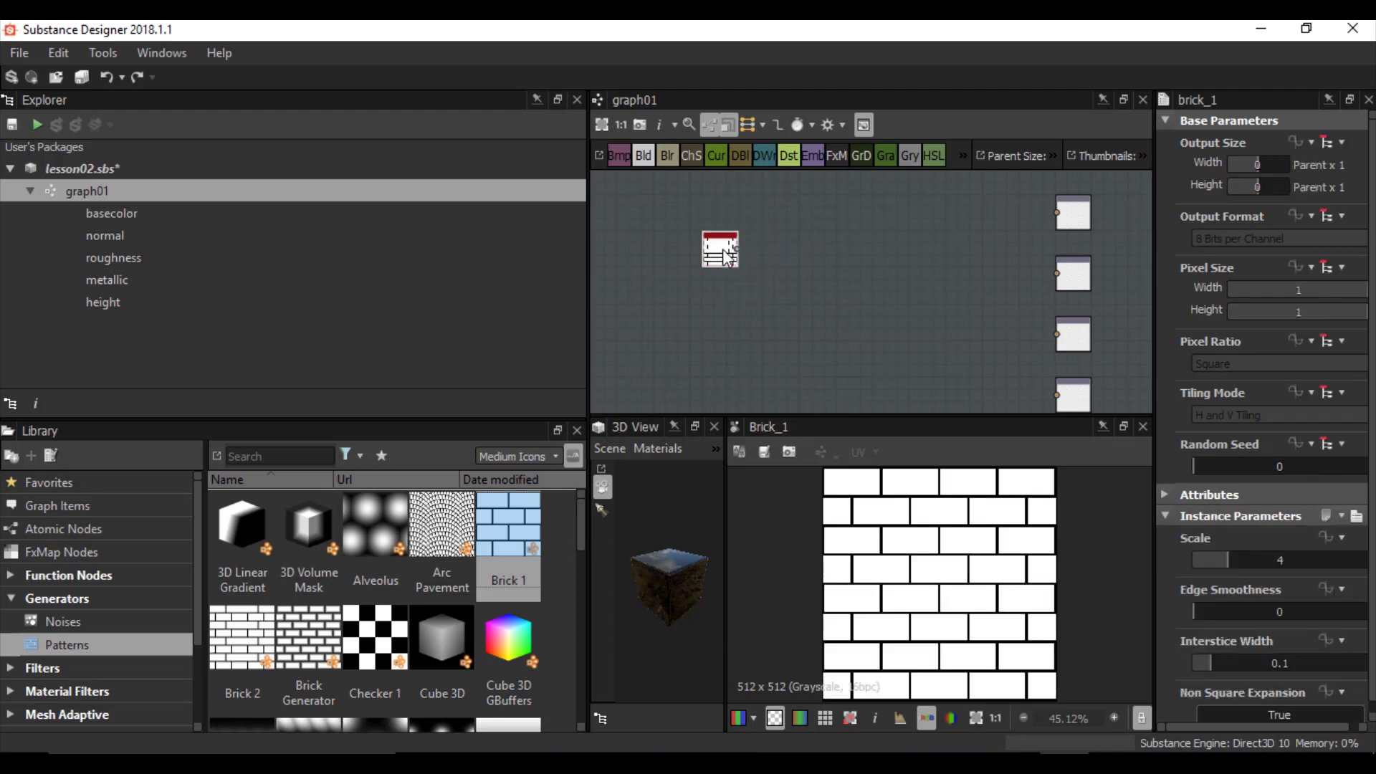
scroll(725, 255, up, 5)
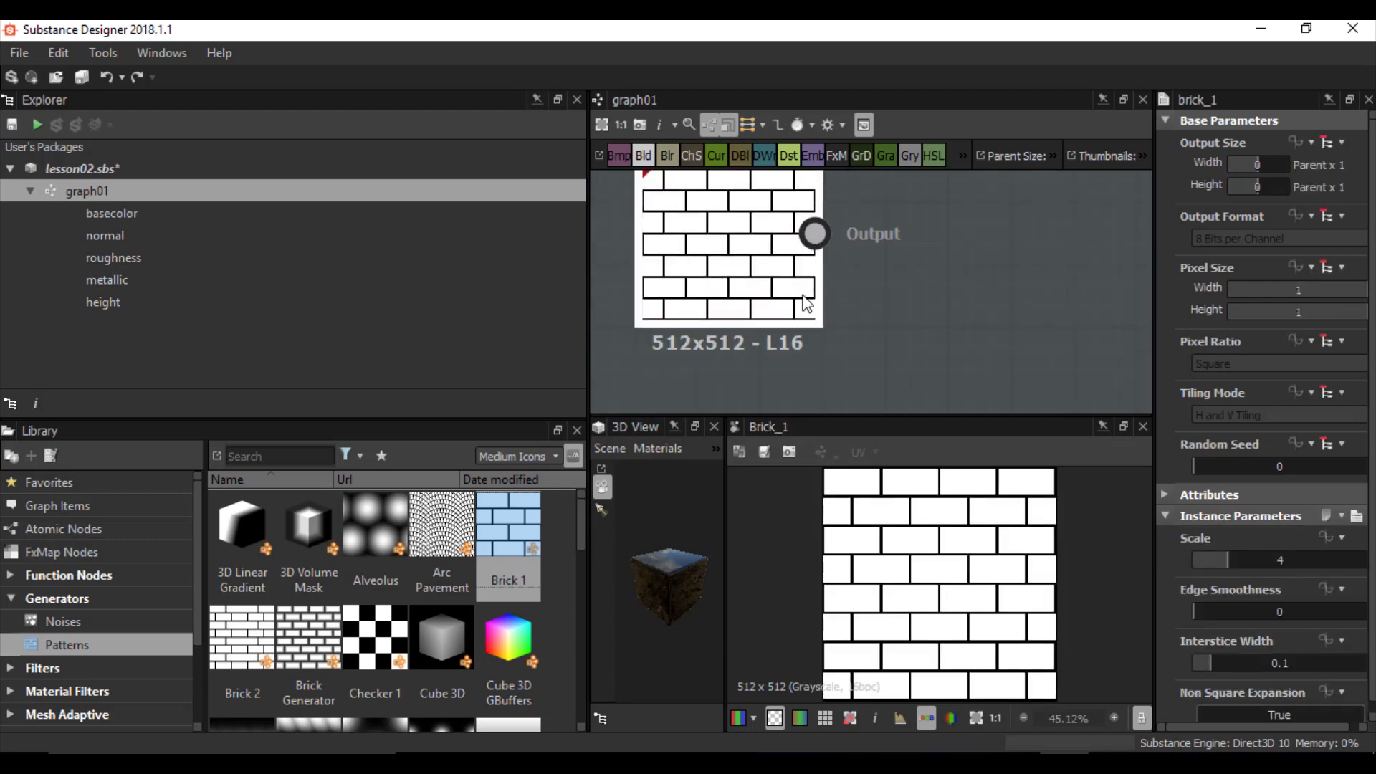
scroll(691, 289, down, 2)
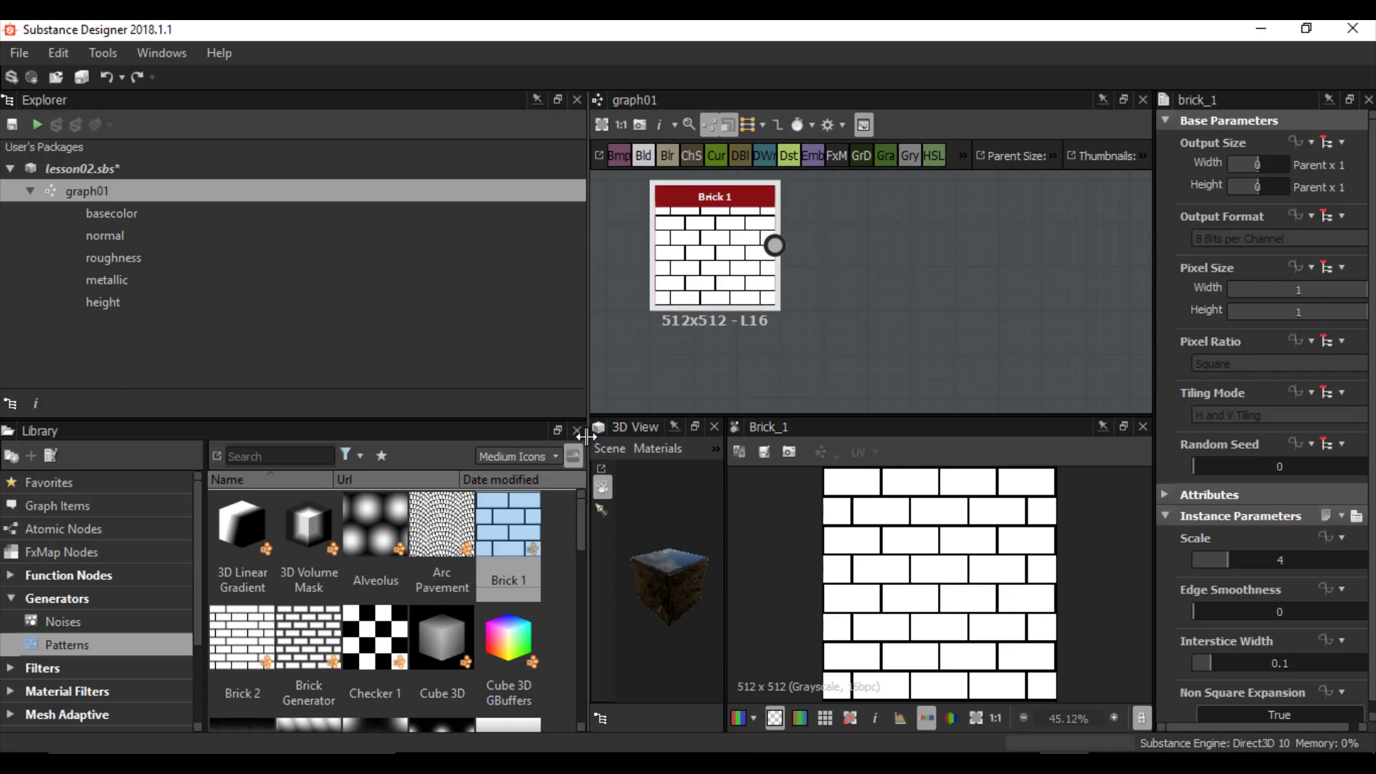
- Narrow the Explorer and Library area and widen the 3D View against the 2D preview of the brick pattern
drag(588, 429, 315, 431)
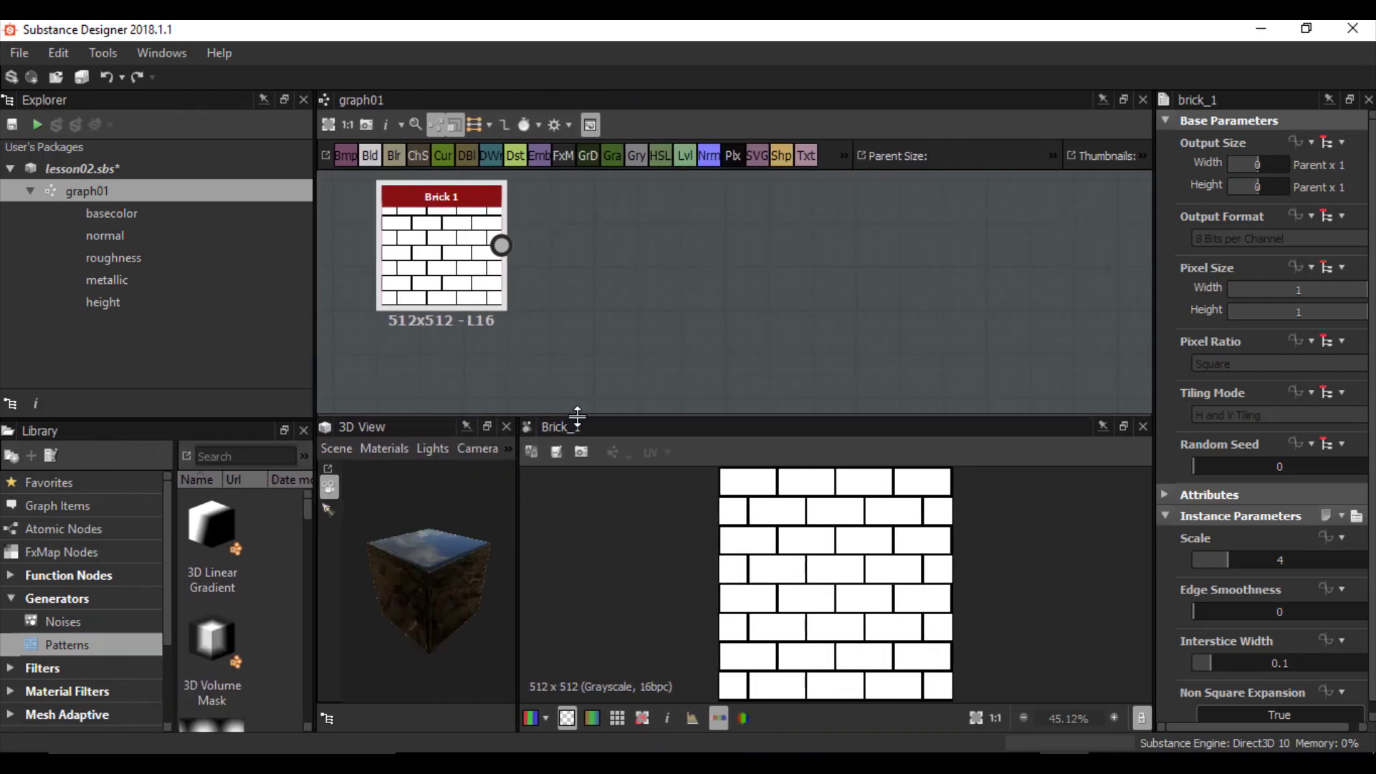
mouse_move(574, 416)
mouse_down()
mouse_move(600, 455)
mouse_move(577, 419)
mouse_up()
drag(517, 498, 735, 499)
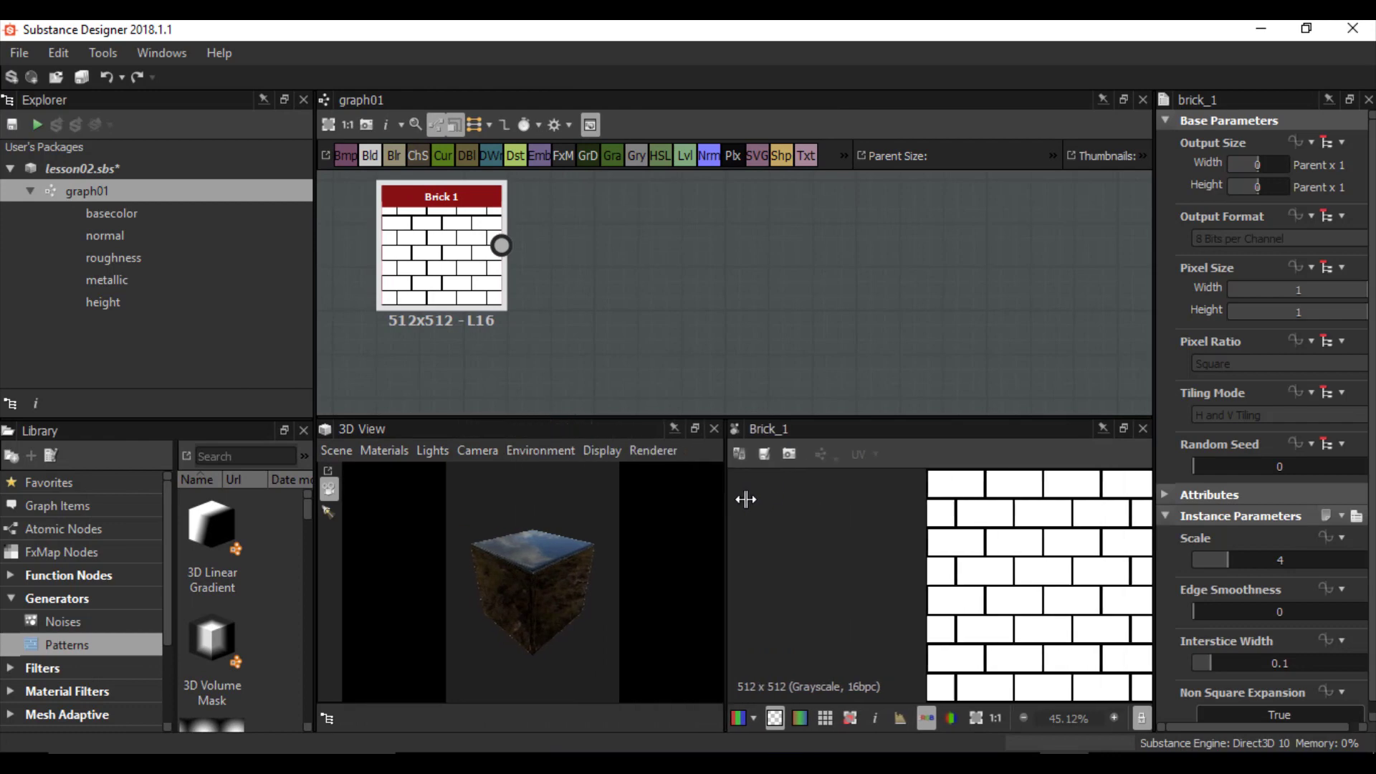
scroll(643, 304, down, 2)
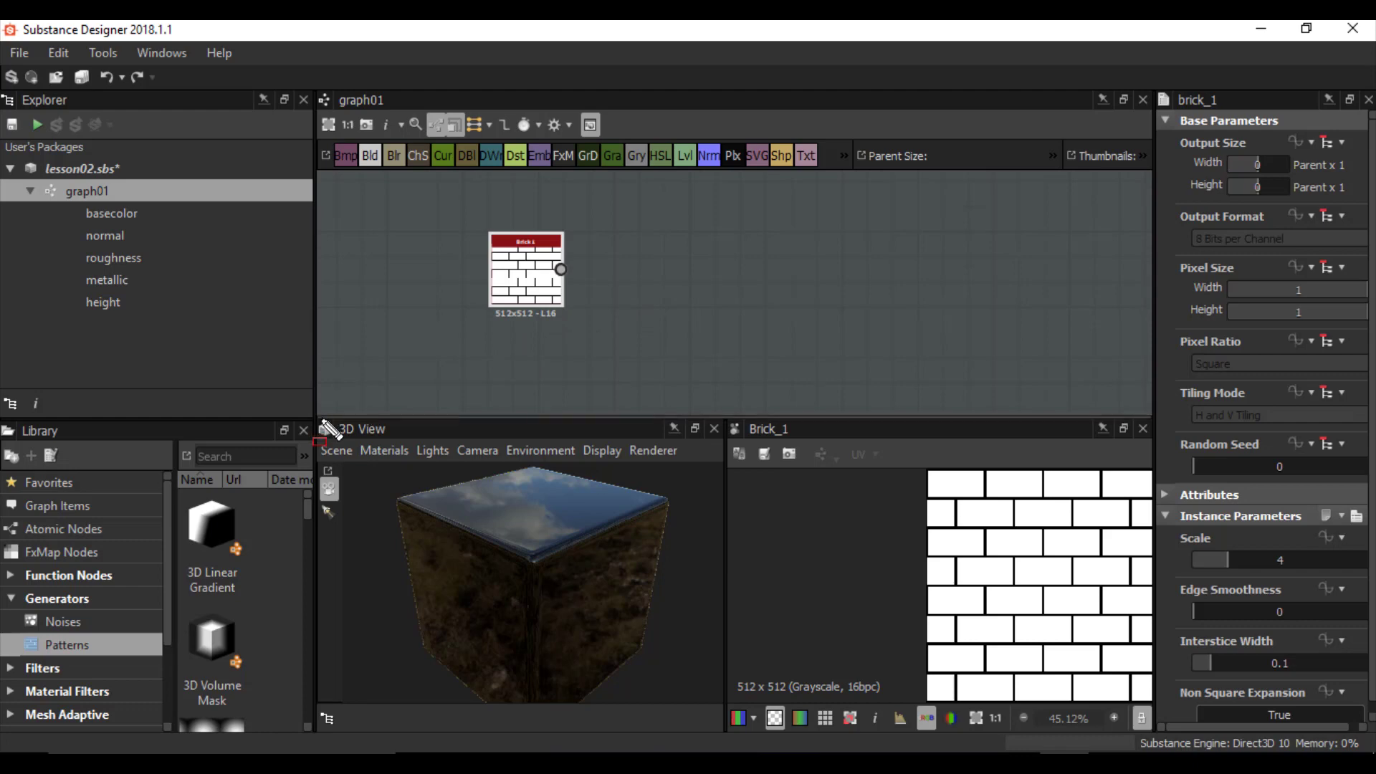
- Change the 3D View's preview shape from the rounded cube to Sphere
drag(318, 415, 724, 727)
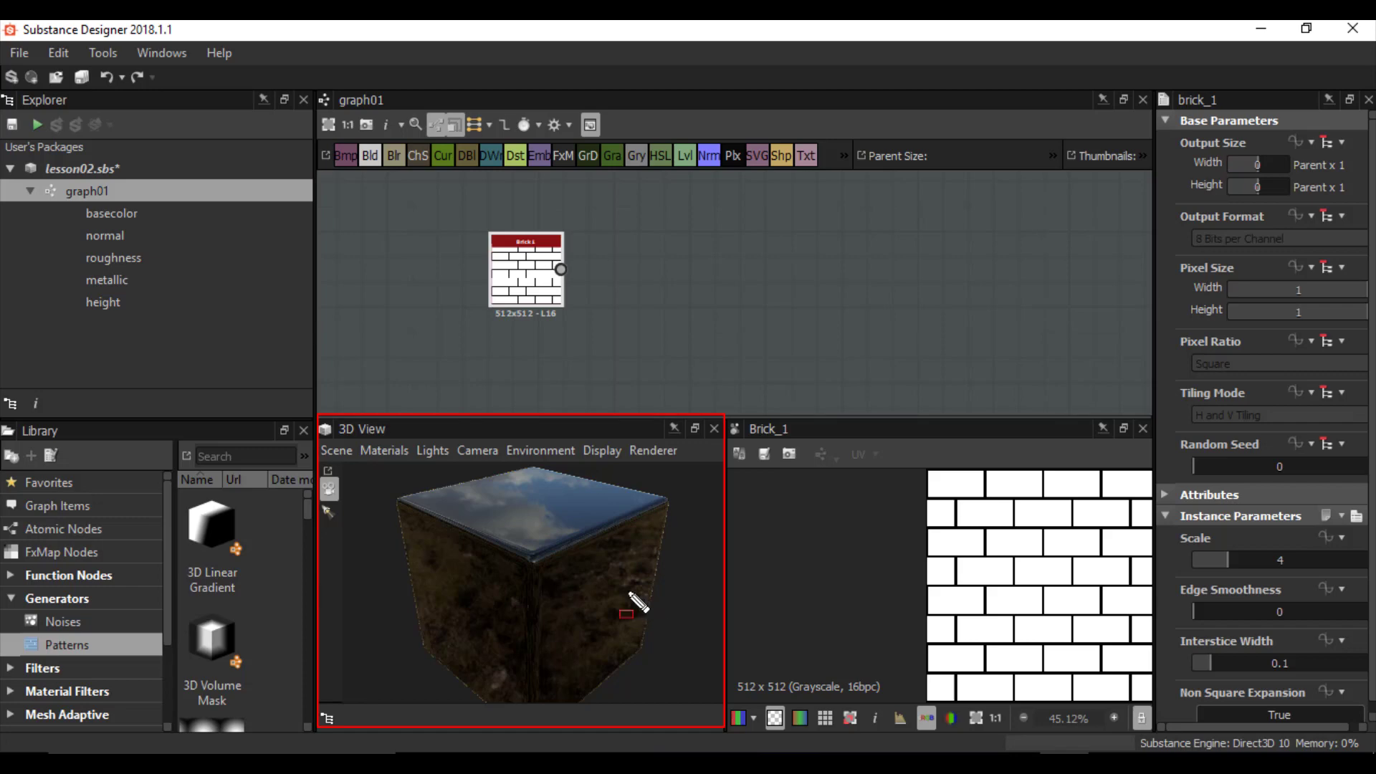
drag(436, 548, 531, 580)
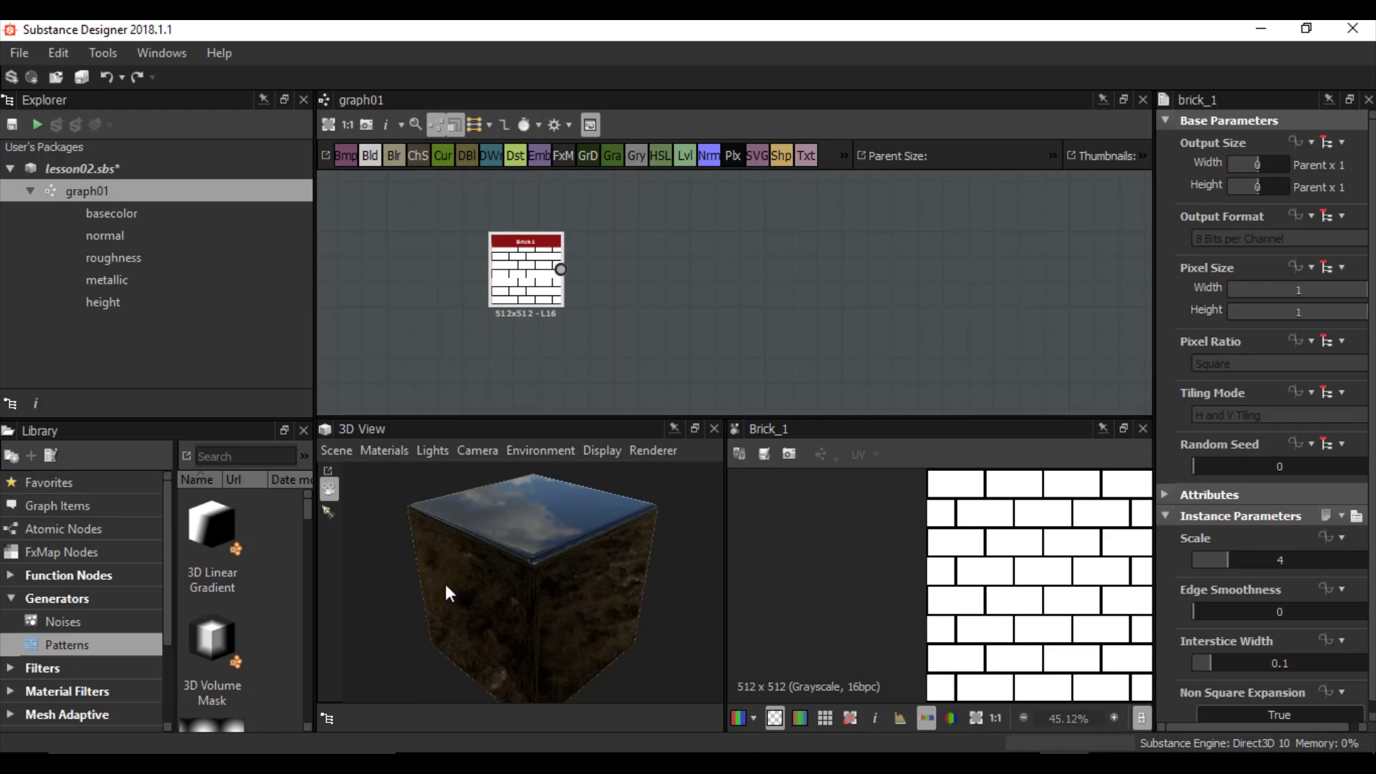
click(335, 450)
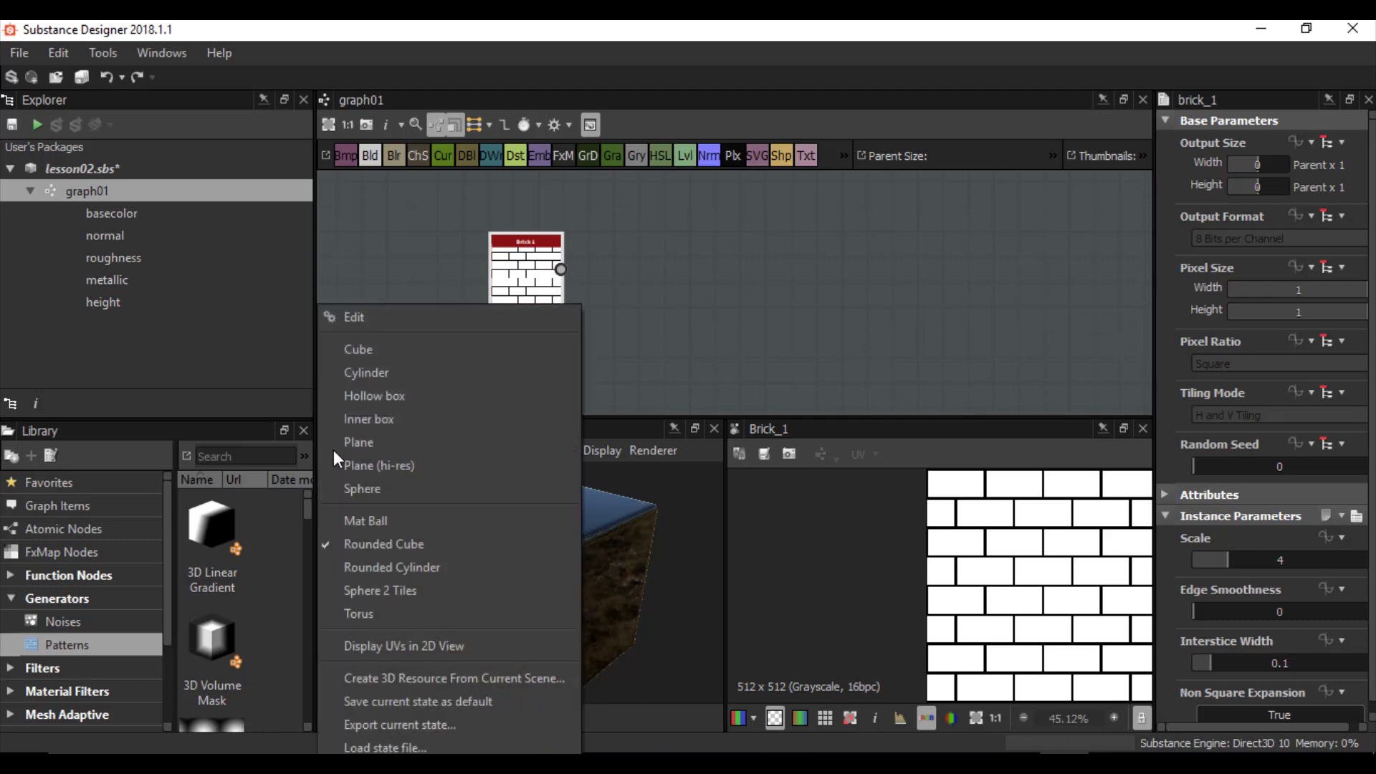
click(360, 488)
scroll(570, 598, up, 3)
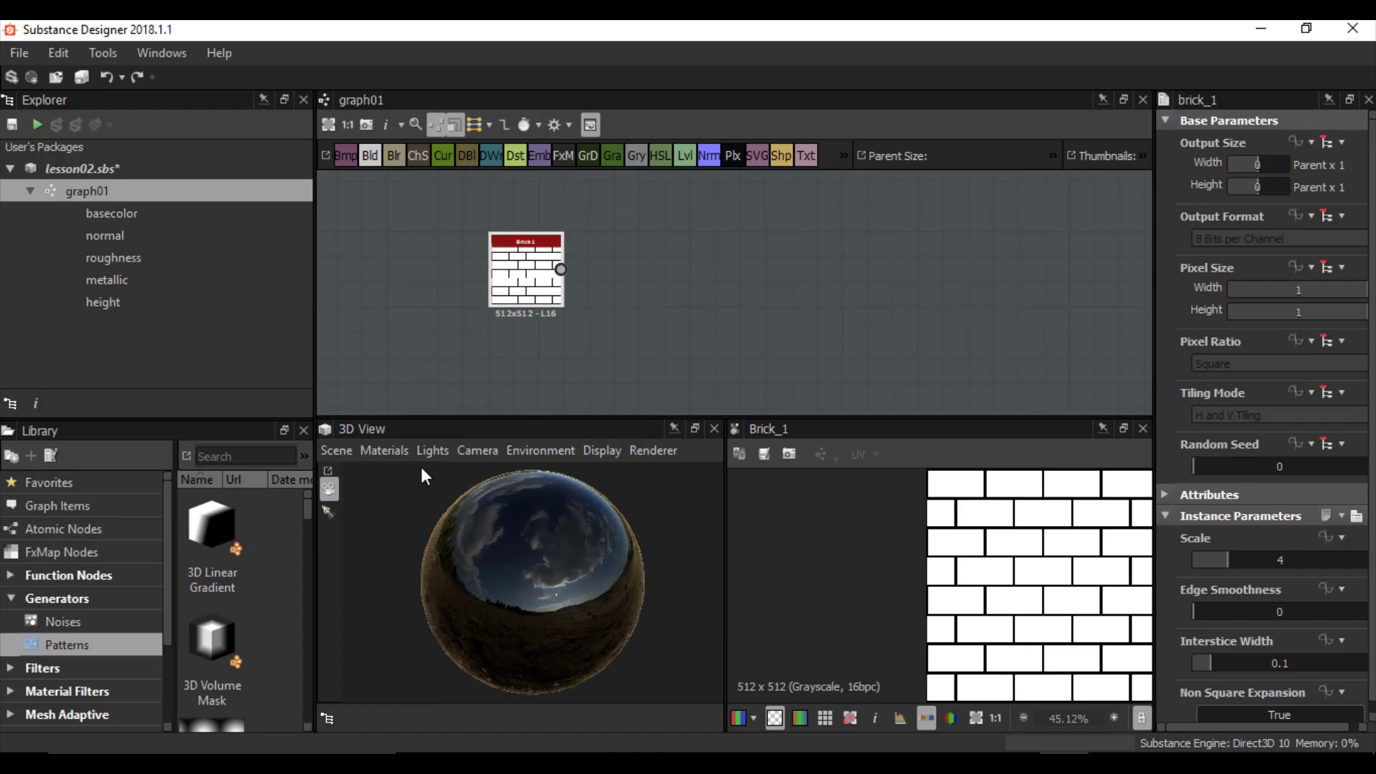
scroll(544, 536, down, 3)
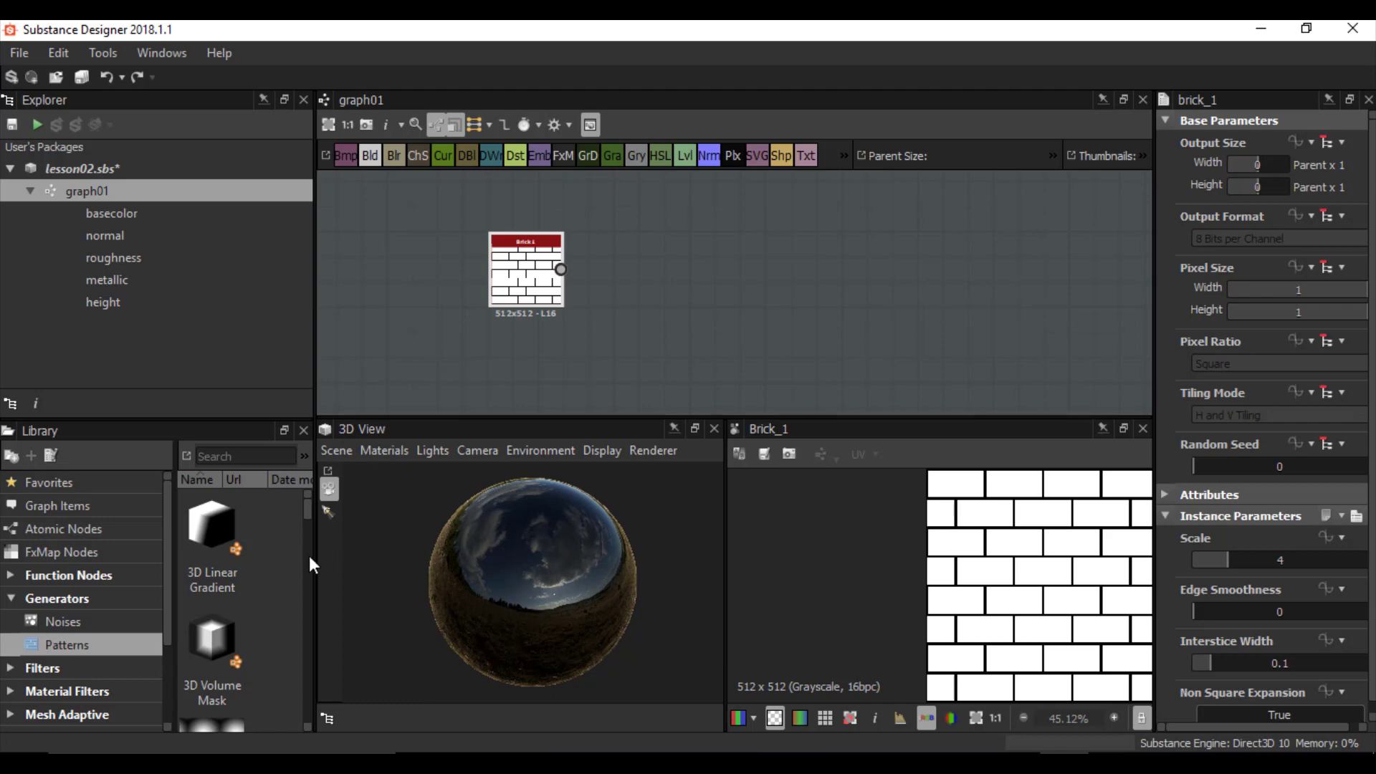
- Shrink the Explorer and Library further to give the graph, 3D View and 2D preview more room
drag(313, 557, 165, 556)
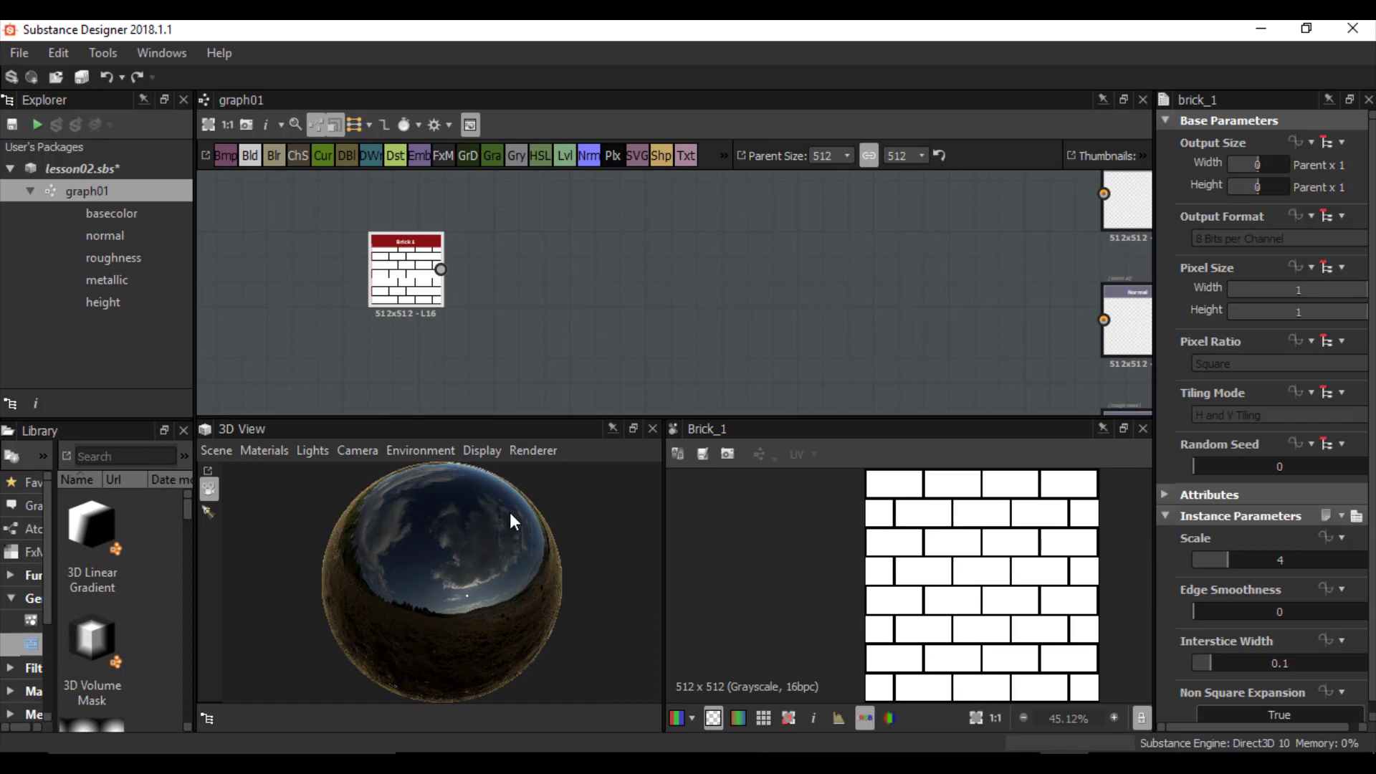
mouse_move(669, 419)
mouse_down()
mouse_move(870, 608)
mouse_move(1186, 732)
mouse_move(1146, 733)
mouse_up()
scroll(435, 295, down, 3)
scroll(437, 295, up, 3)
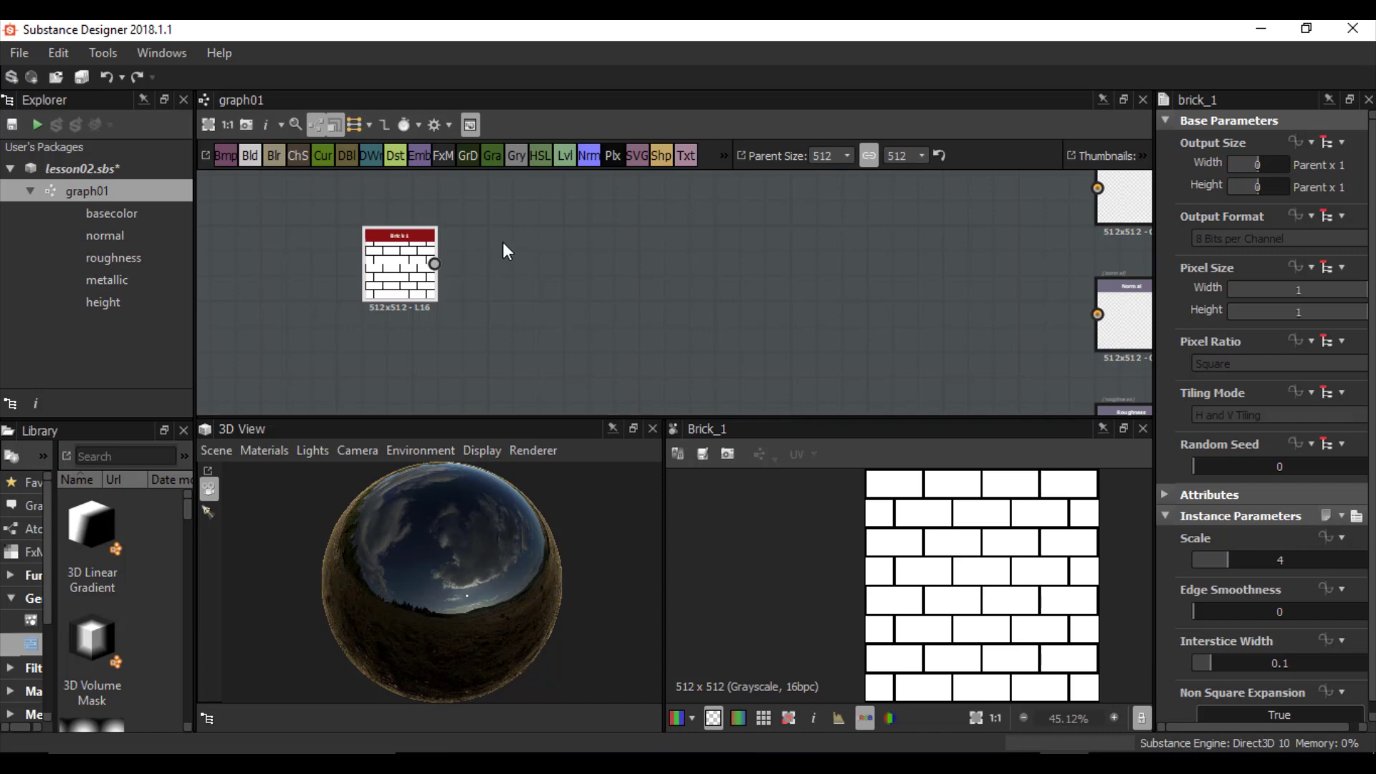
middle_drag(502, 242, 602, 251)
key(alt)
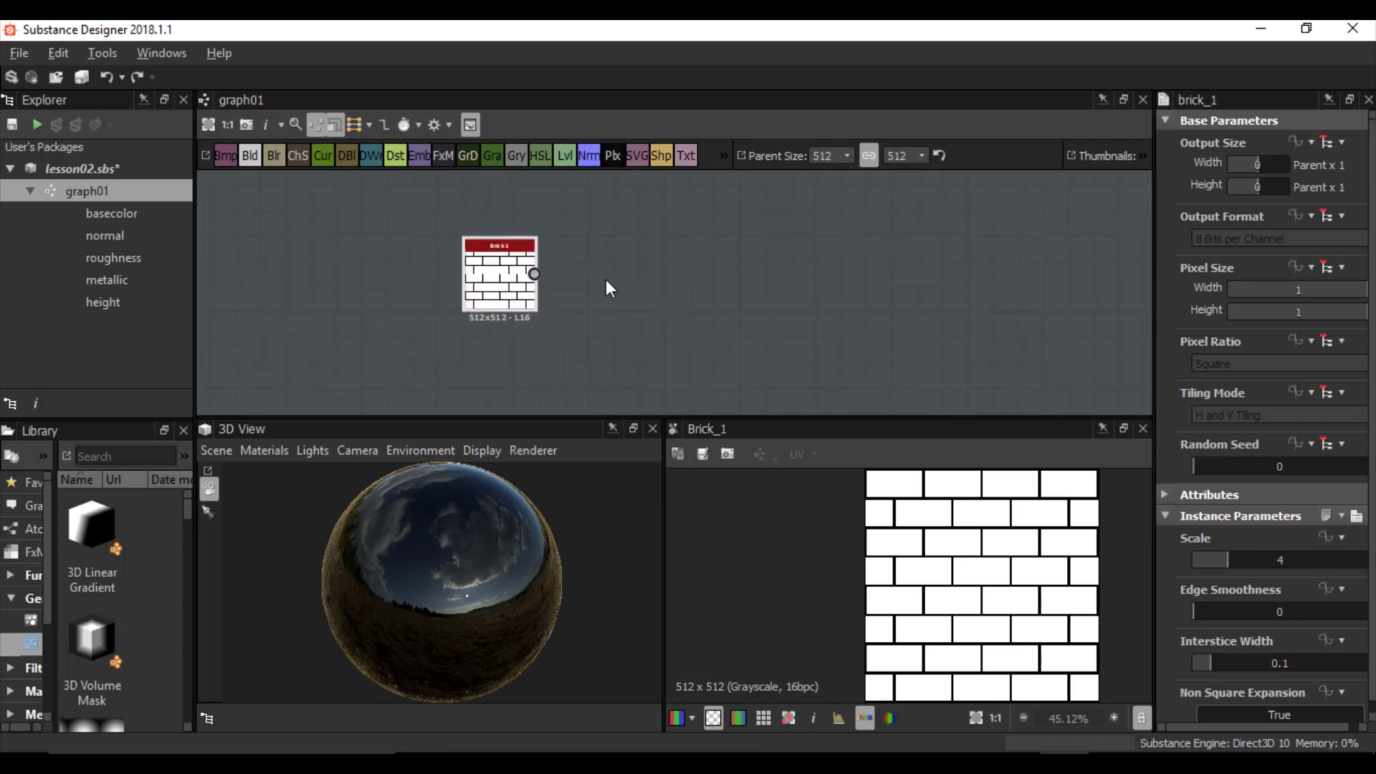
- Practise zooming the graph on the Brick 1 node, then zooming, panning and orbiting around the sphere in the 3D View
alt+right_drag(584, 290, 567, 204)
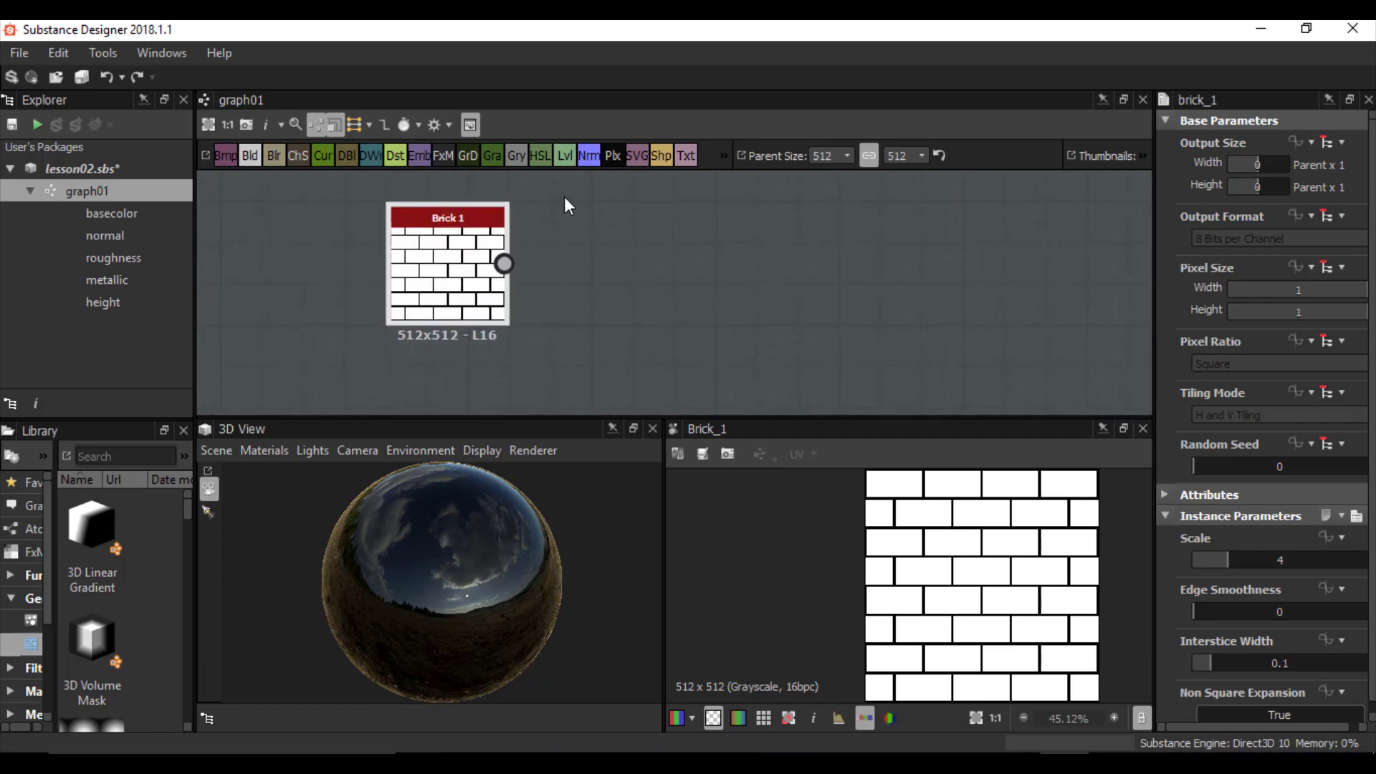
alt+right_drag(440, 504, 457, 569)
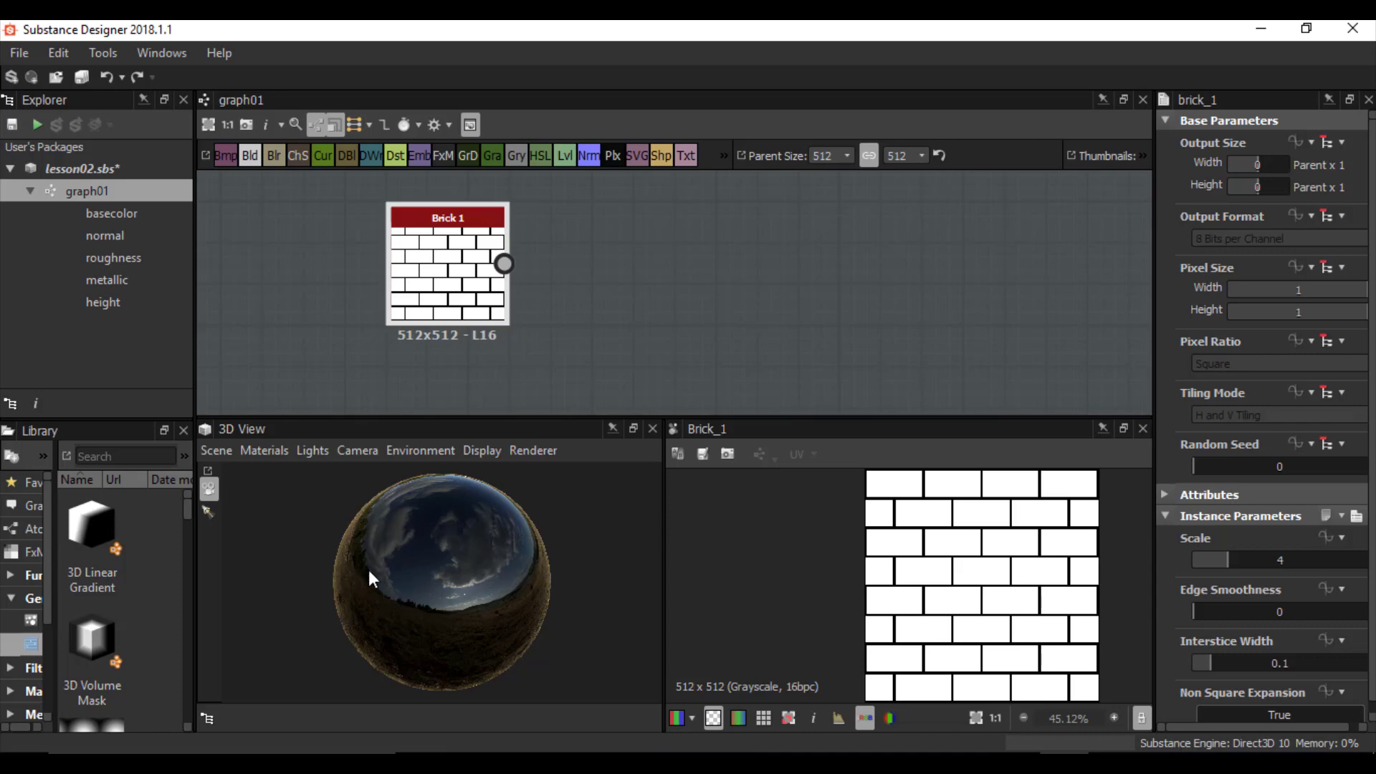
mouse_move(395, 573)
alt+middle_down()
mouse_move(450, 530)
mouse_move(407, 617)
mouse_move(329, 505)
mouse_move(457, 616)
mouse_move(362, 526)
mouse_move(384, 596)
alt+middle_up()
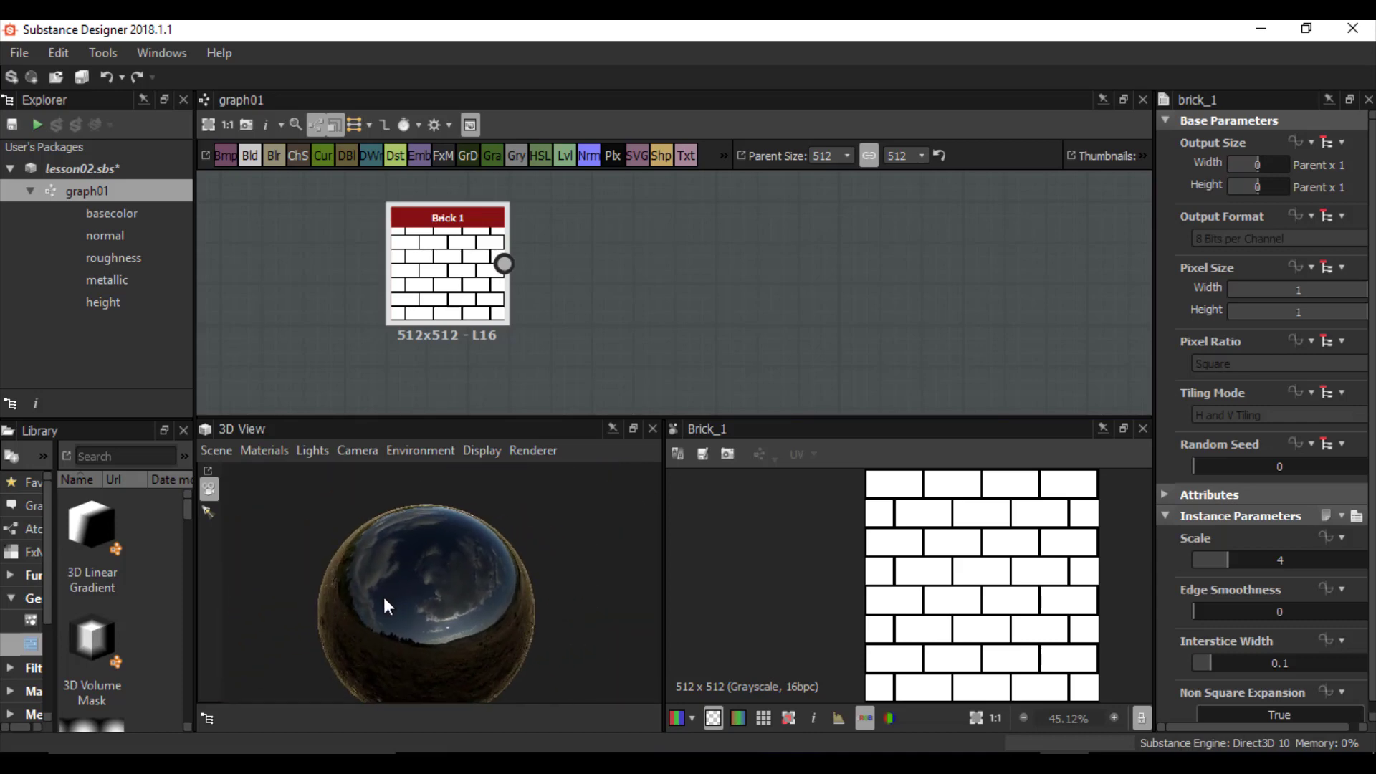
mouse_move(479, 570)
right_down()
mouse_move(451, 631)
mouse_move(412, 471)
mouse_move(440, 386)
mouse_move(439, 698)
mouse_move(467, 513)
mouse_move(467, 583)
mouse_move(462, 520)
mouse_move(453, 564)
right_up()
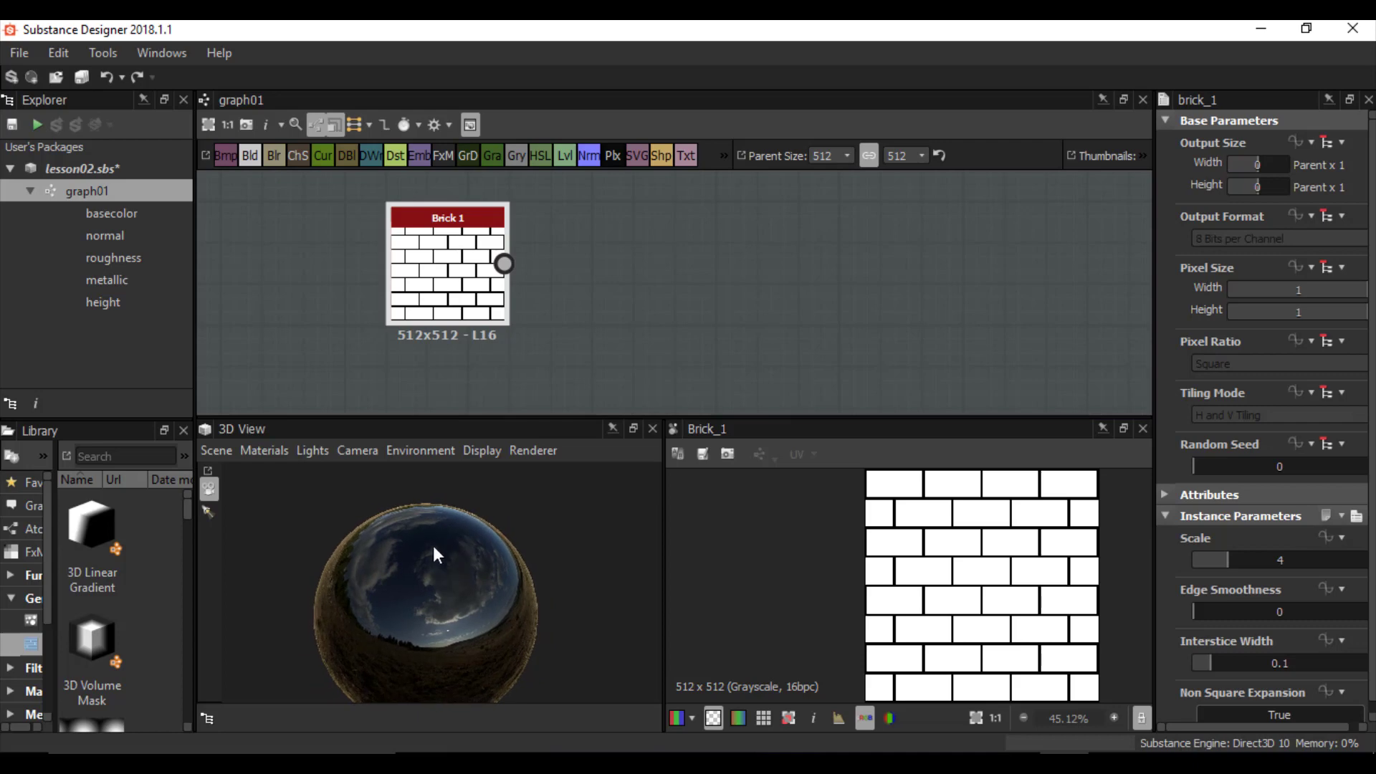
mouse_move(414, 558)
mouse_down()
mouse_move(433, 632)
mouse_move(573, 613)
mouse_move(600, 487)
mouse_move(424, 449)
mouse_move(270, 538)
mouse_move(239, 467)
mouse_move(539, 541)
mouse_move(594, 450)
mouse_move(290, 475)
mouse_move(457, 578)
mouse_move(420, 567)
mouse_move(436, 559)
mouse_up()
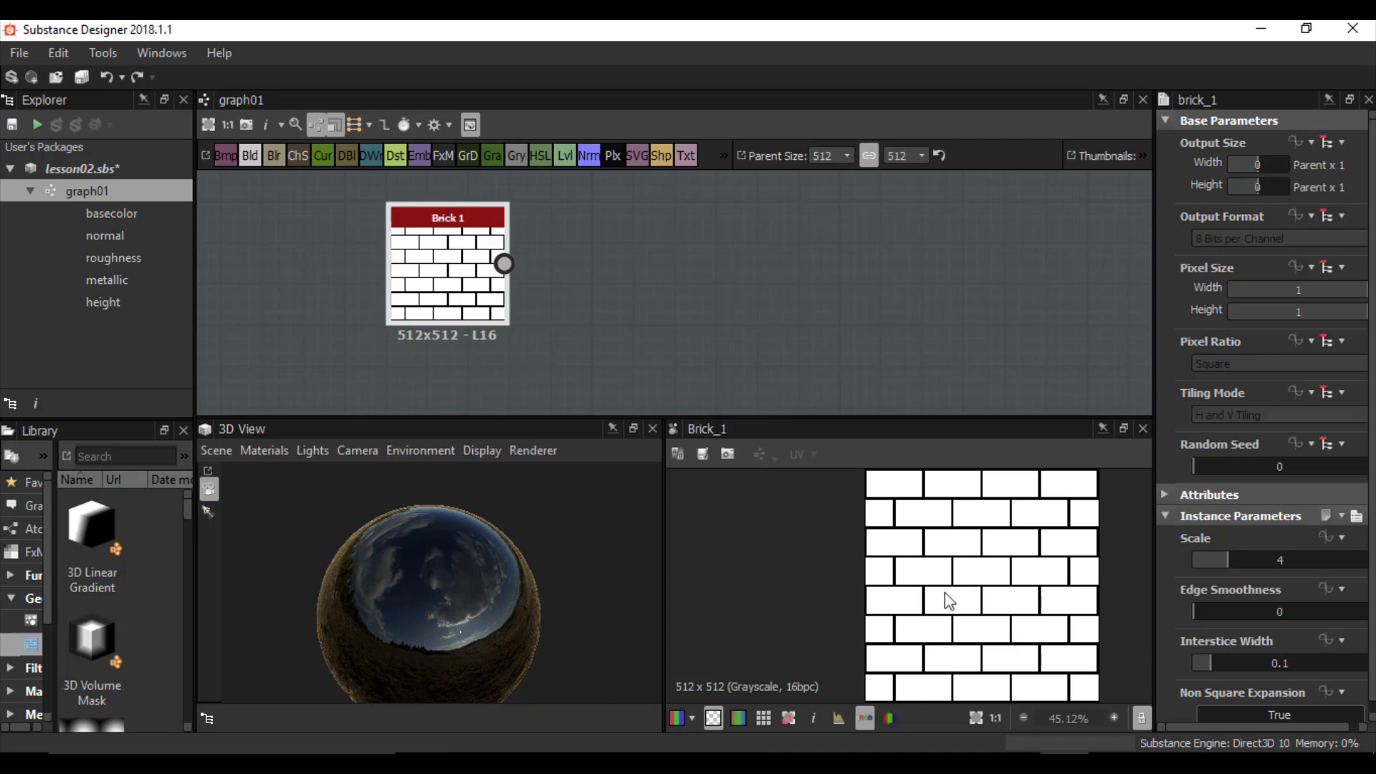
- Practise panning and zooming the brick pattern in the 2D preview
middle_drag(951, 593, 911, 606)
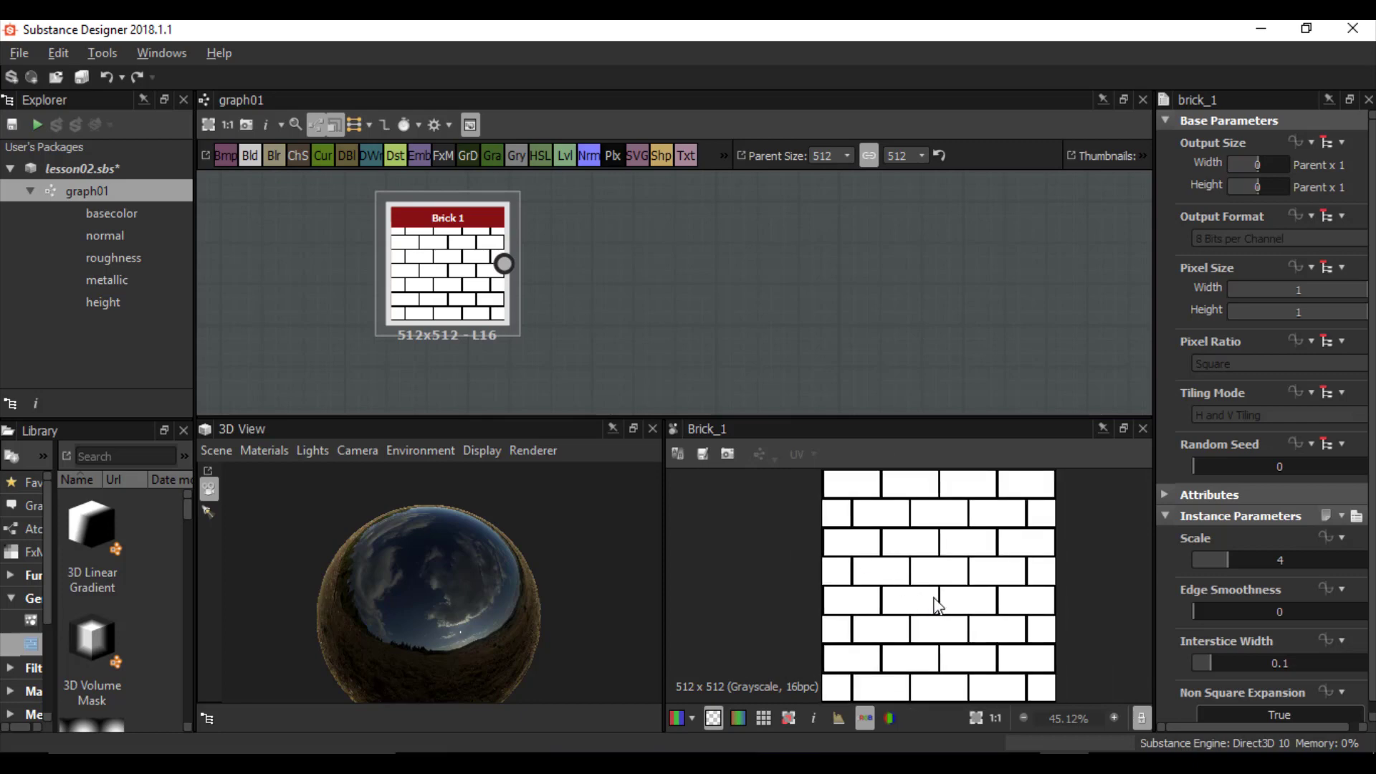
scroll(937, 567, up, 2)
scroll(974, 537, down, 4)
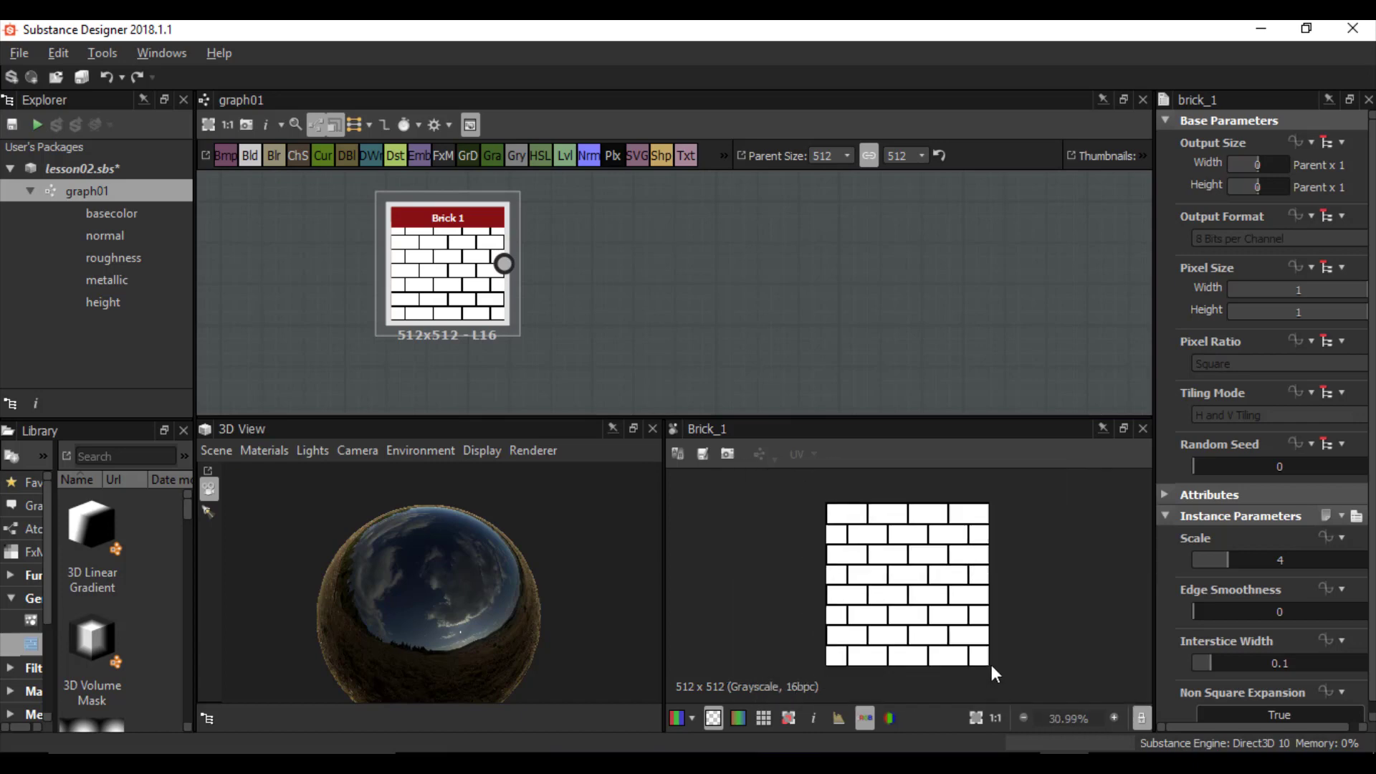
scroll(1004, 484, up, 4)
scroll(1007, 663, down, 3)
scroll(1004, 513, up, 3)
scroll(1003, 553, down, 1)
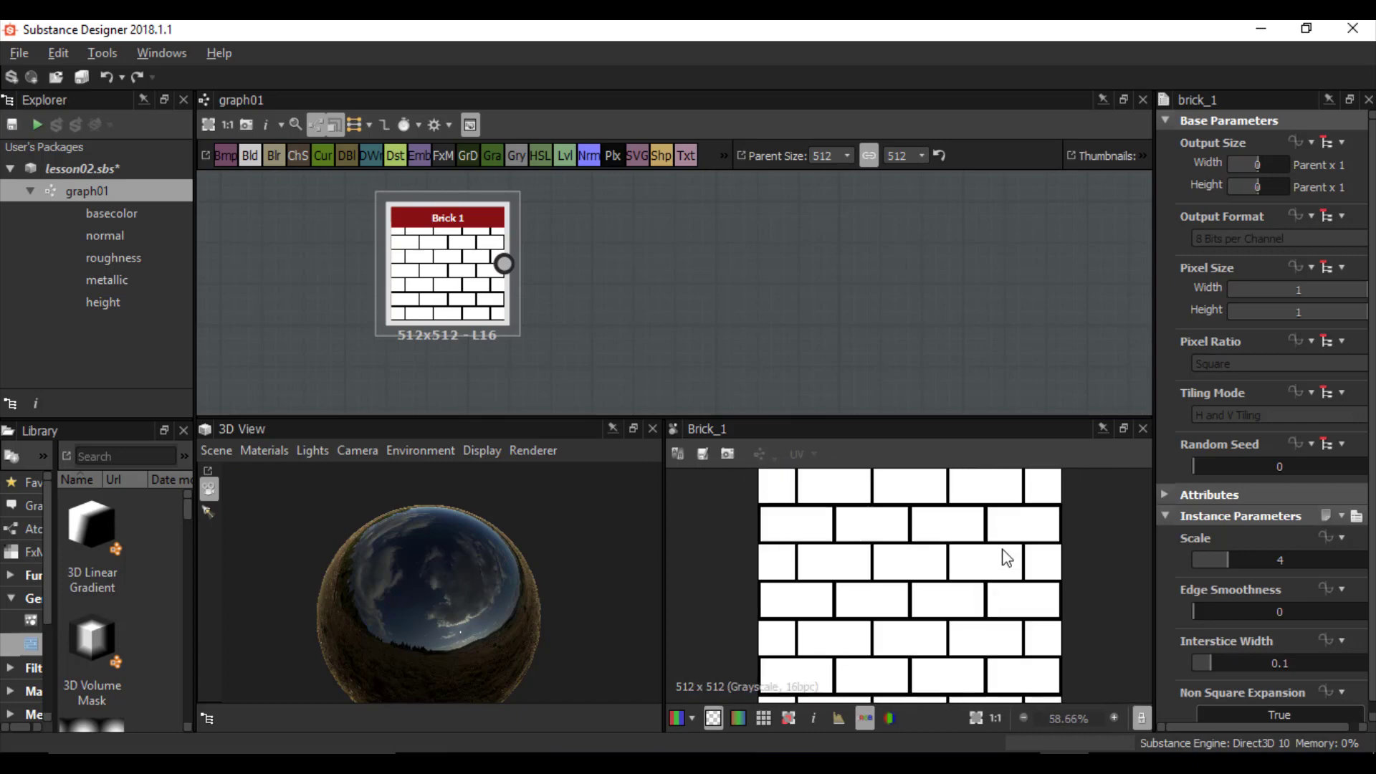
mouse_move(1003, 550)
alt+right_down()
mouse_move(1001, 604)
mouse_move(1001, 550)
alt+right_up()
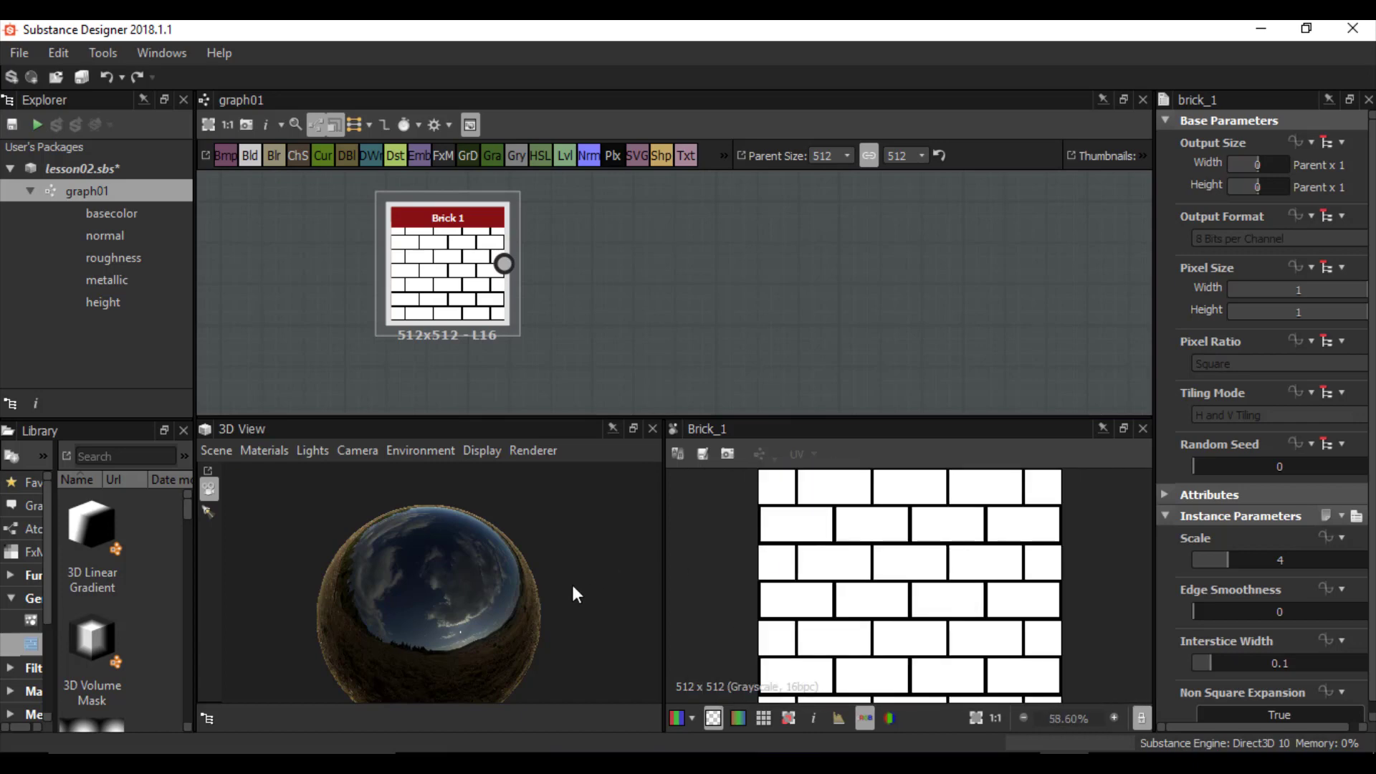
- Recentre the sphere in the 3D View and make the surrounding environment visible behind it
middle_drag(533, 594, 543, 544)
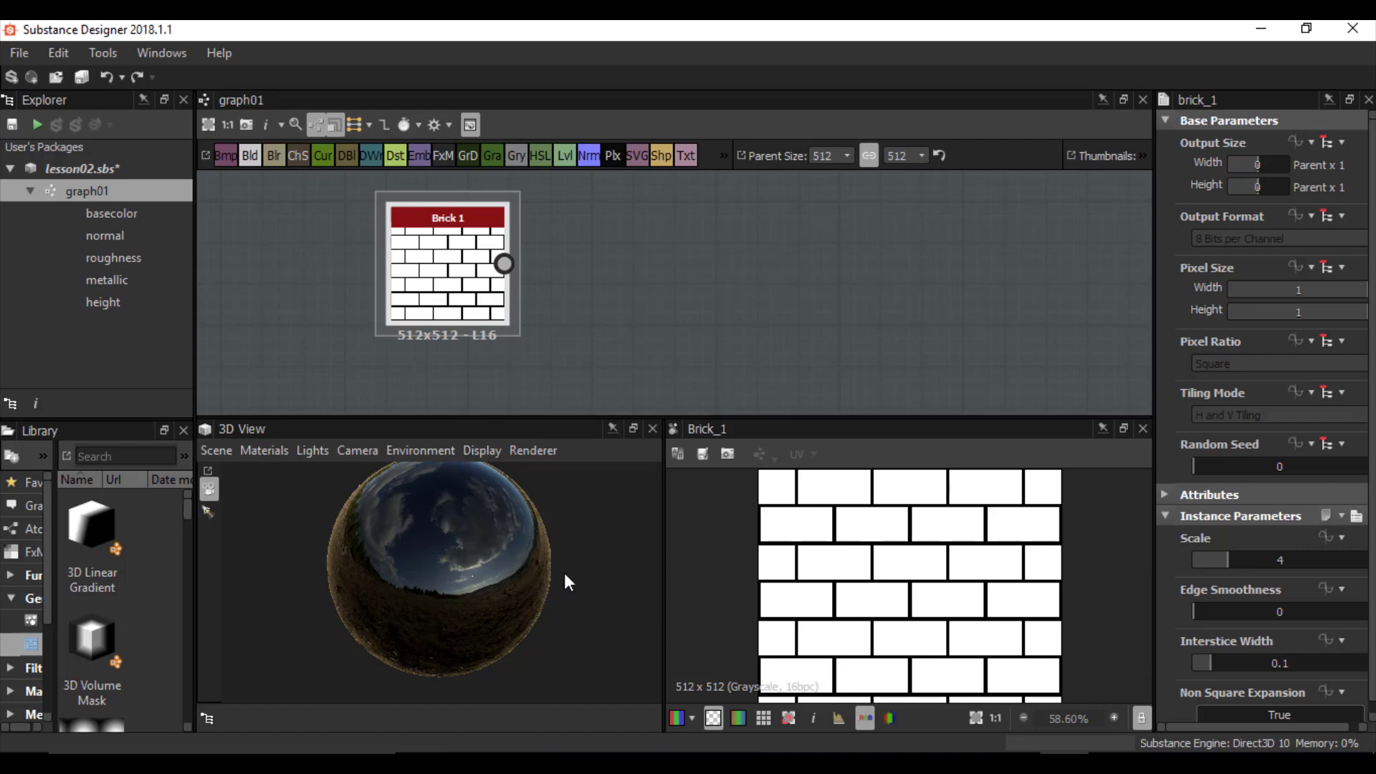
mouse_move(553, 569)
mouse_down()
mouse_move(427, 562)
mouse_move(363, 538)
mouse_move(494, 578)
mouse_move(593, 549)
mouse_move(564, 559)
mouse_up()
drag(499, 566, 597, 552)
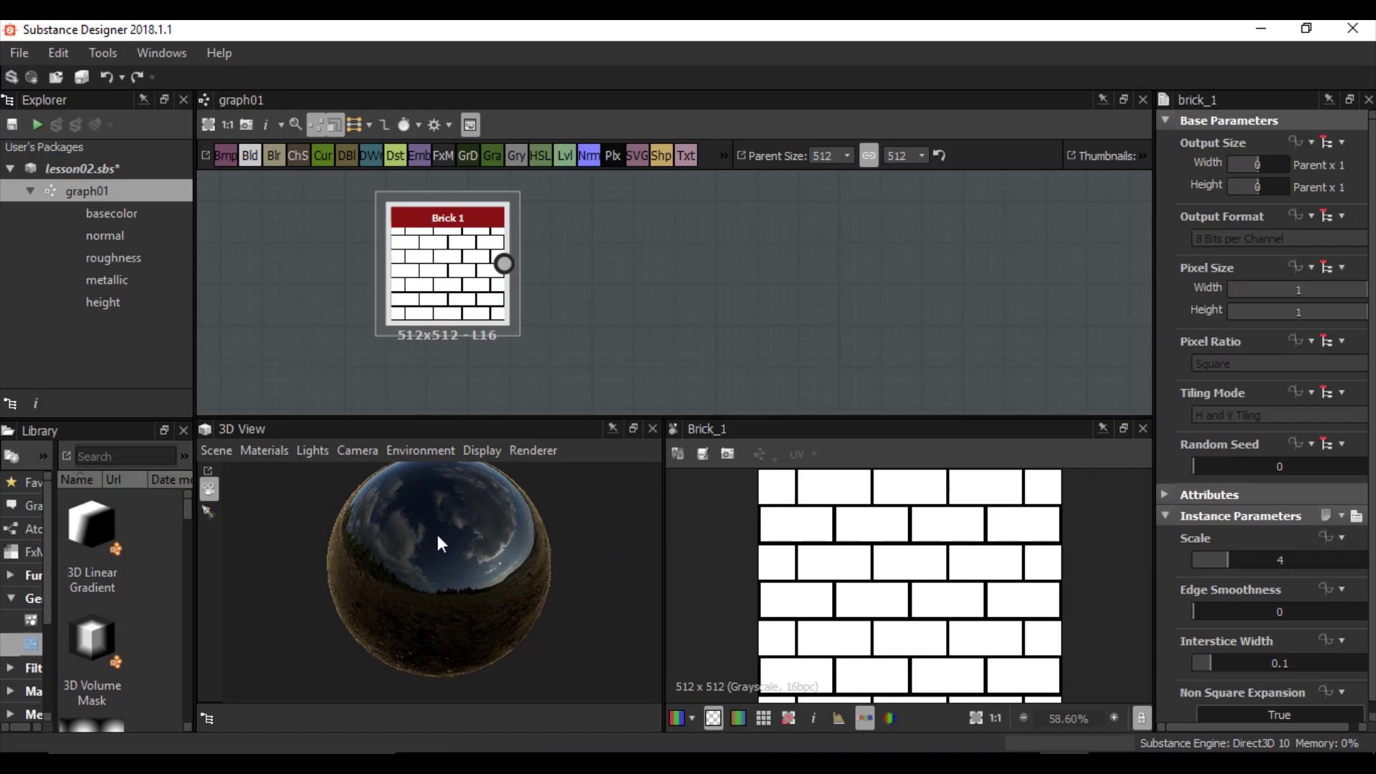
scroll(439, 543, down, 3)
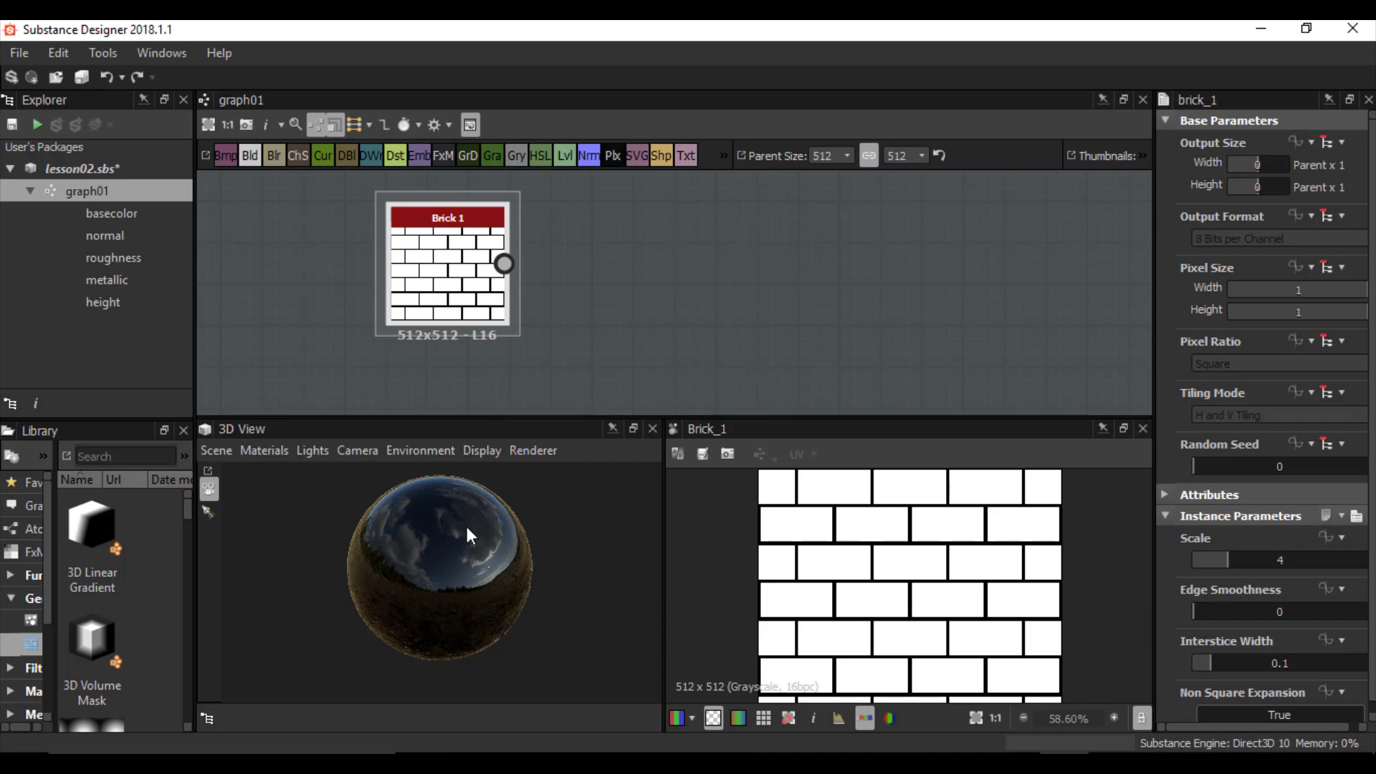
click(418, 452)
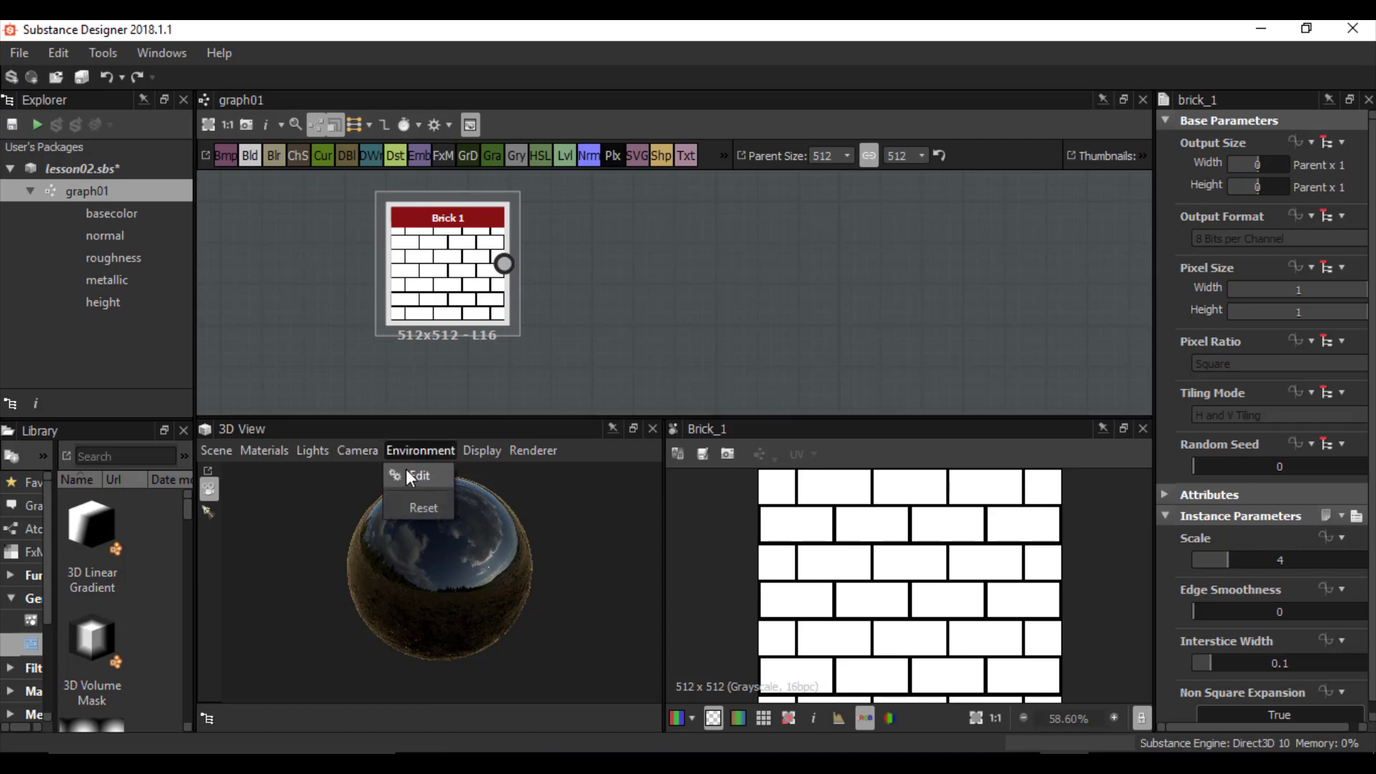
click(418, 477)
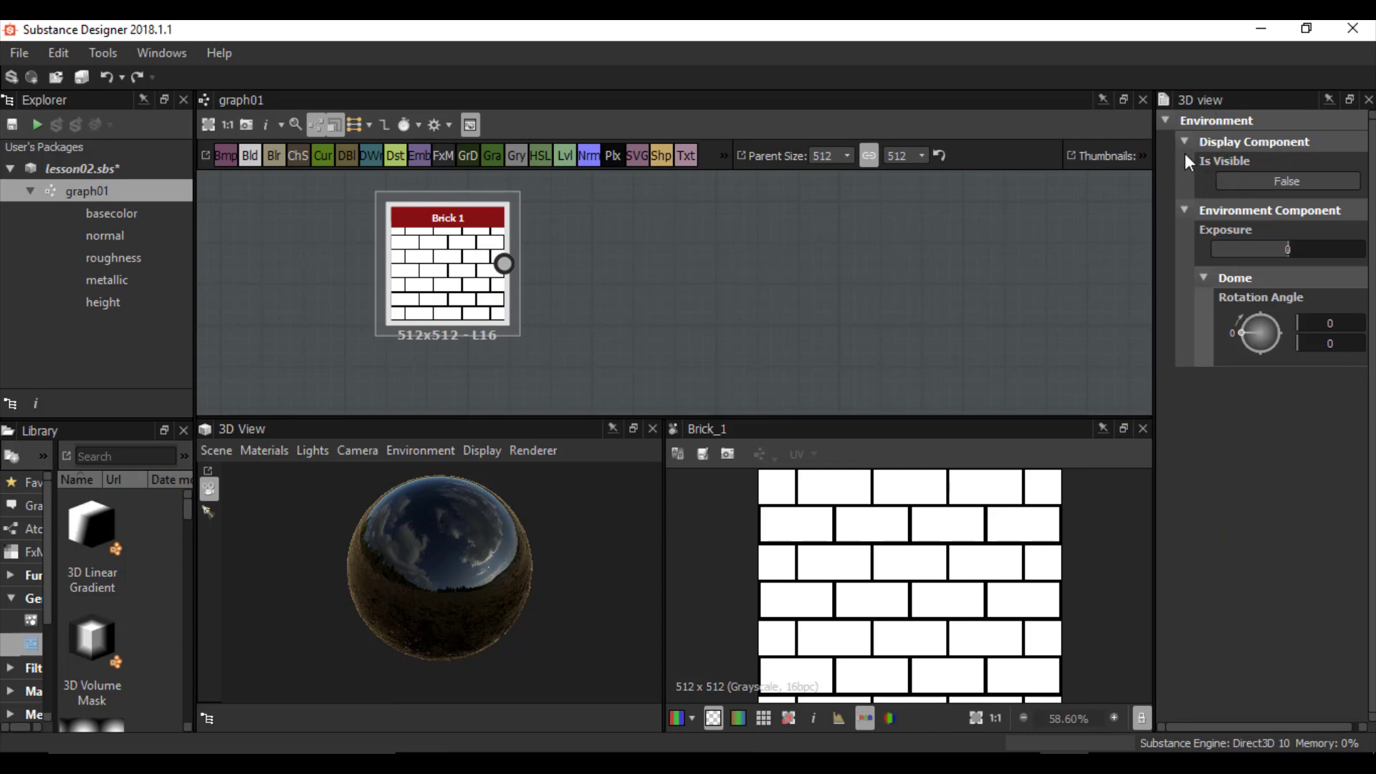
click(1283, 180)
scroll(433, 592, down, 3)
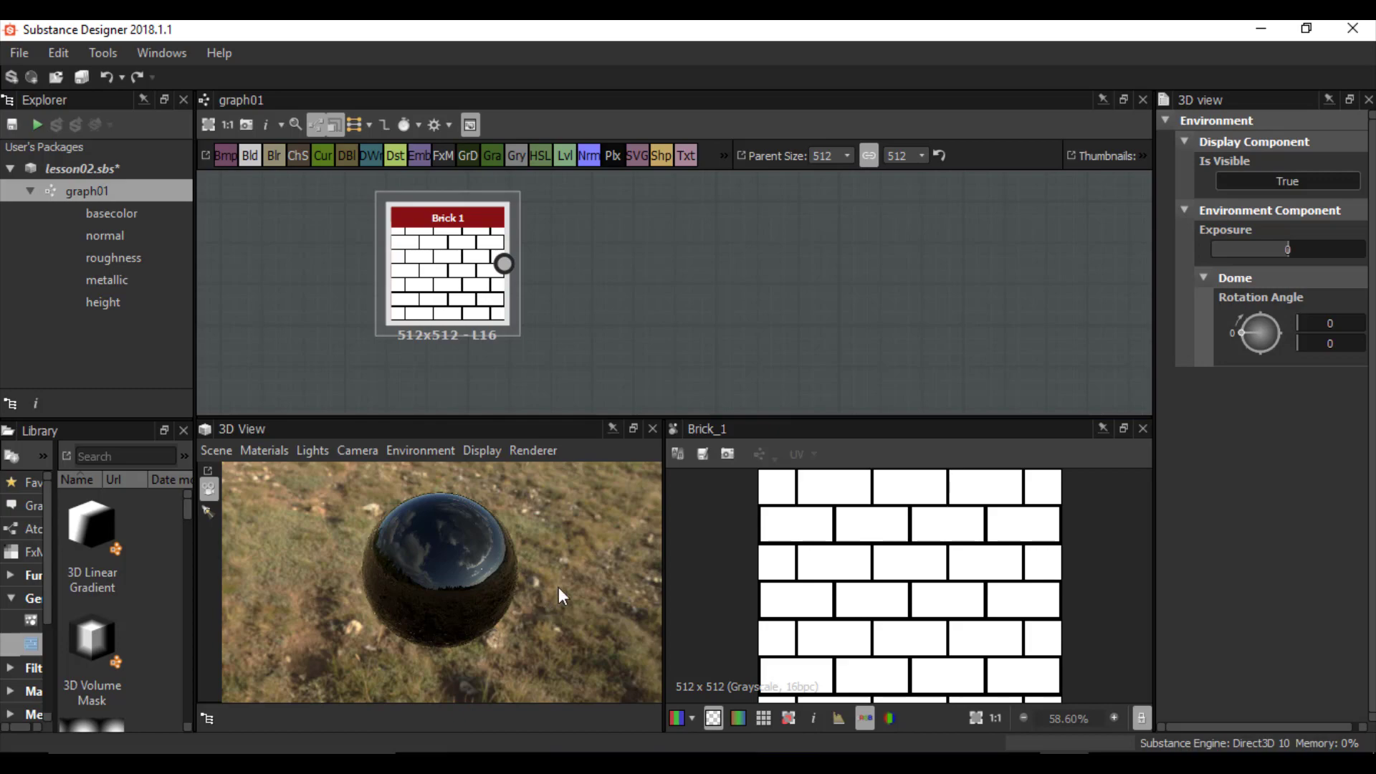
- Rotate the 3D View's environment dome to about 179 degrees and hide the environment background
ctrl+shift+right_drag(564, 568, 352, 589)
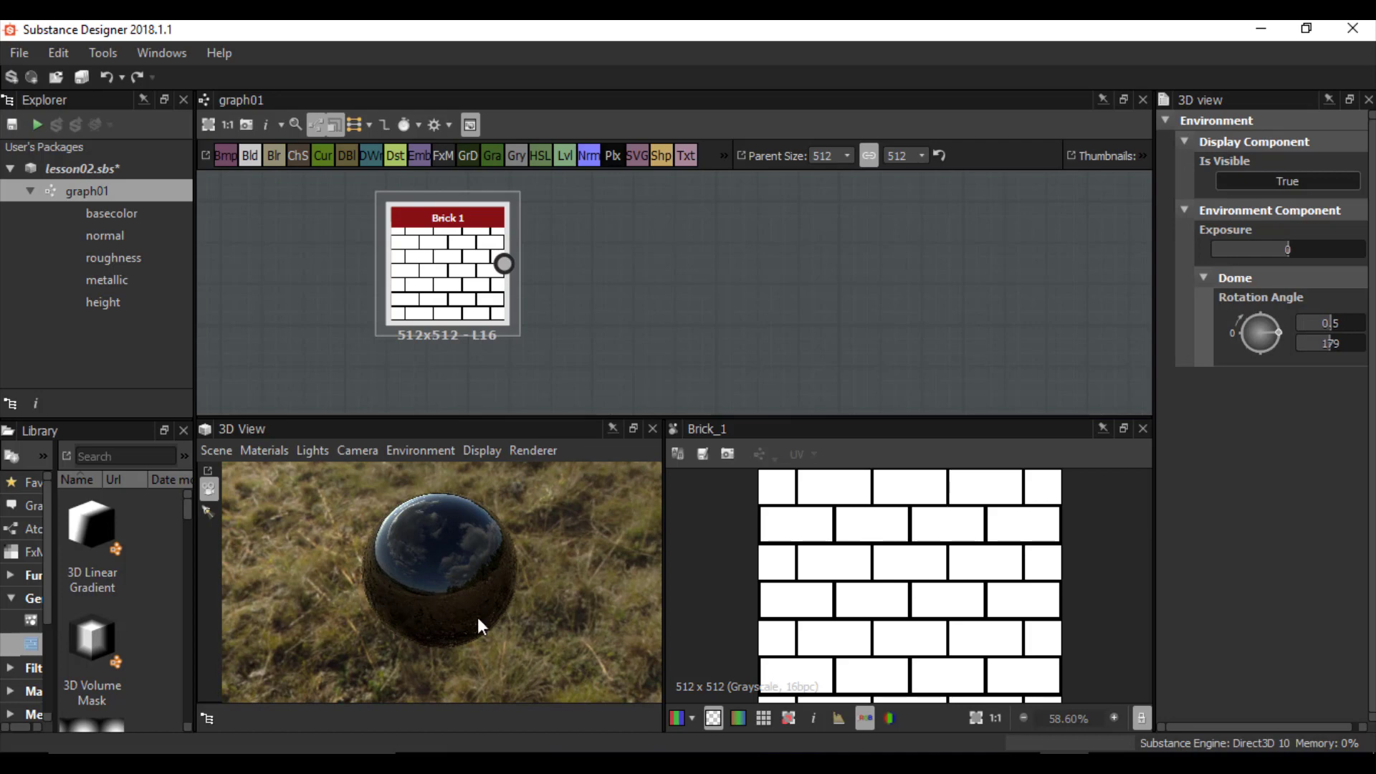
click(1310, 181)
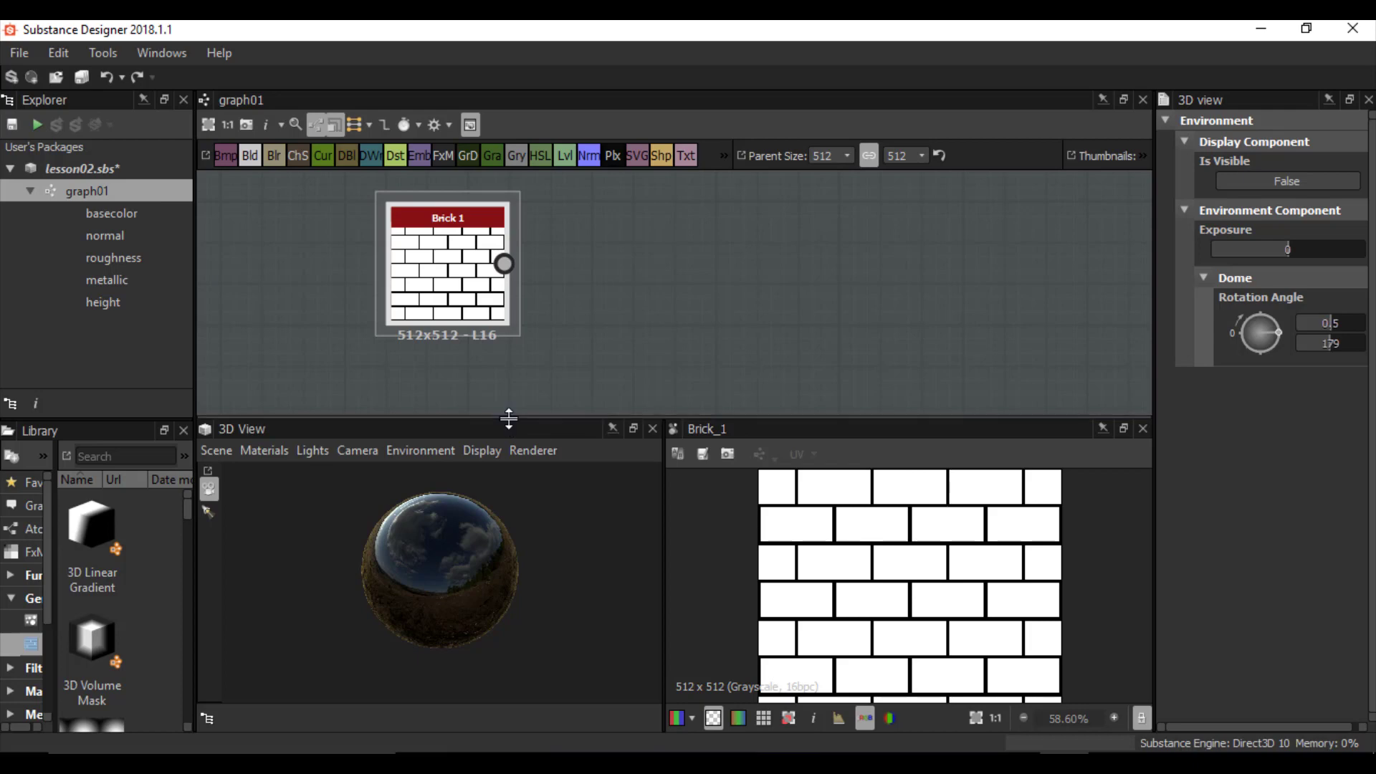
- Give the graph area more height and add a Uniform Color node level with and to the right of Brick 1
drag(509, 418, 498, 470)
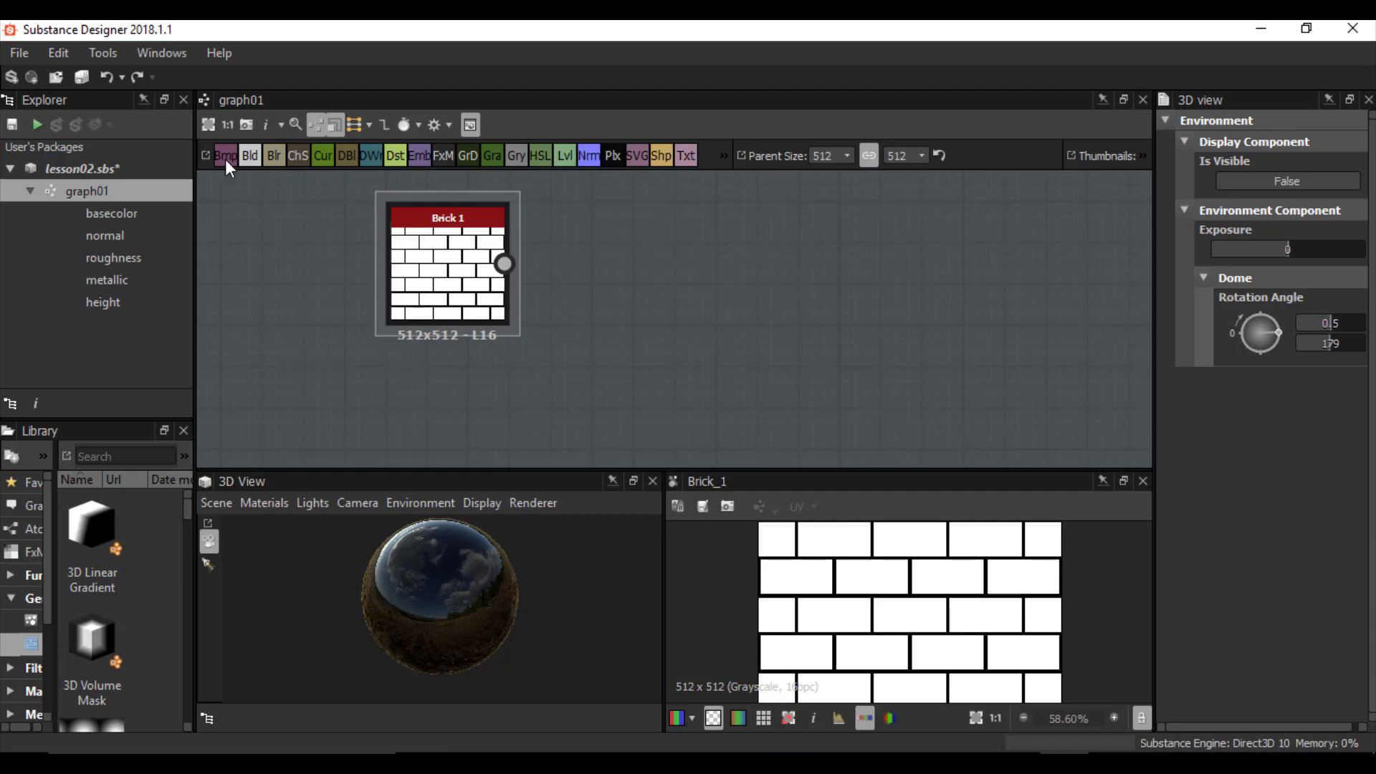
key(space)
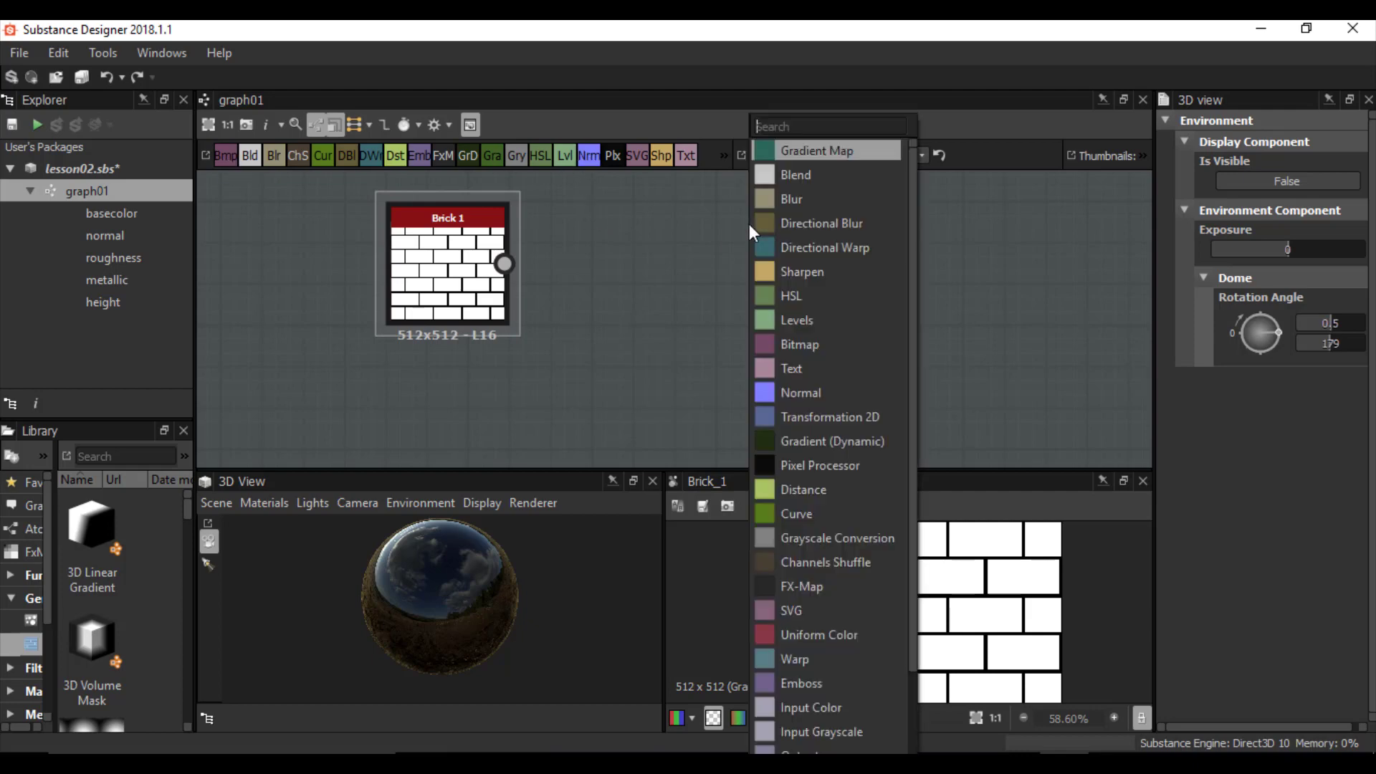
text(uni)
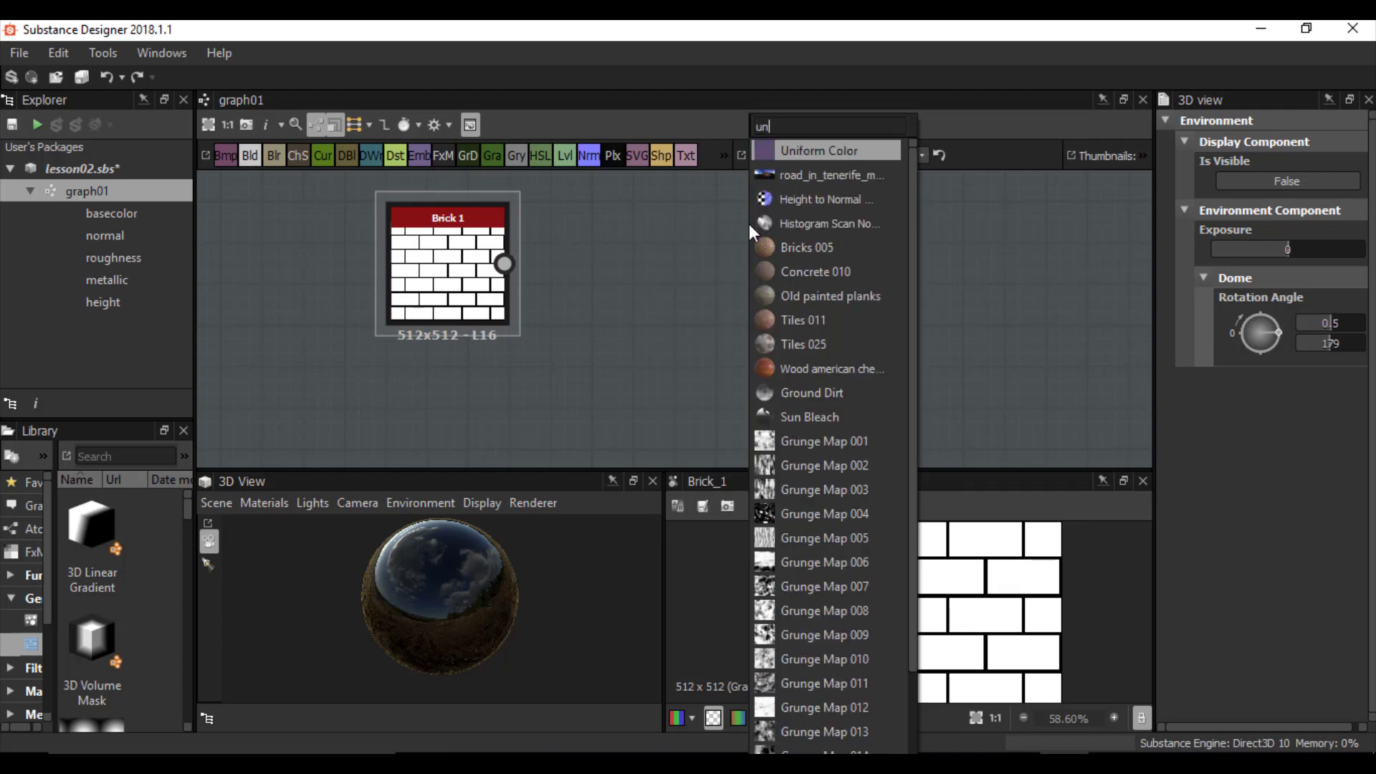
click(806, 152)
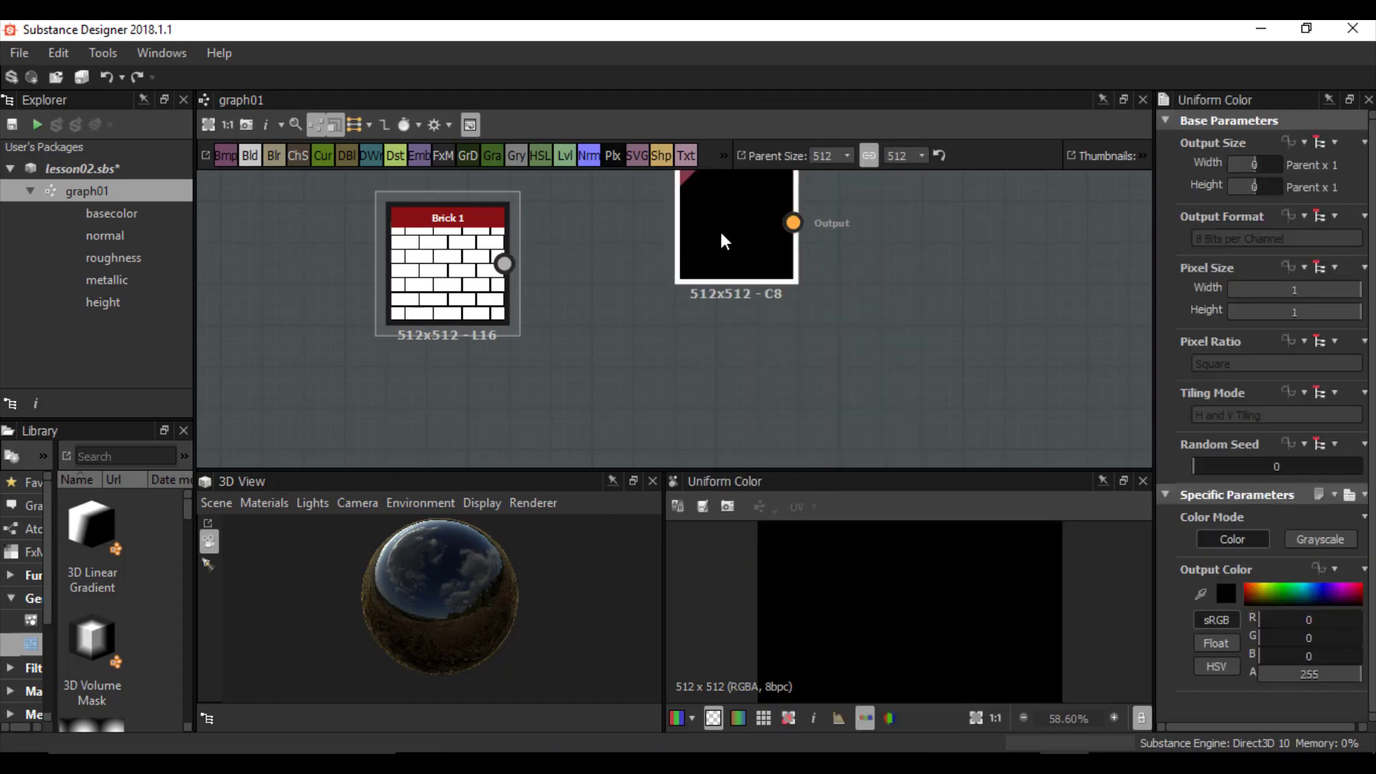
drag(720, 229, 715, 287)
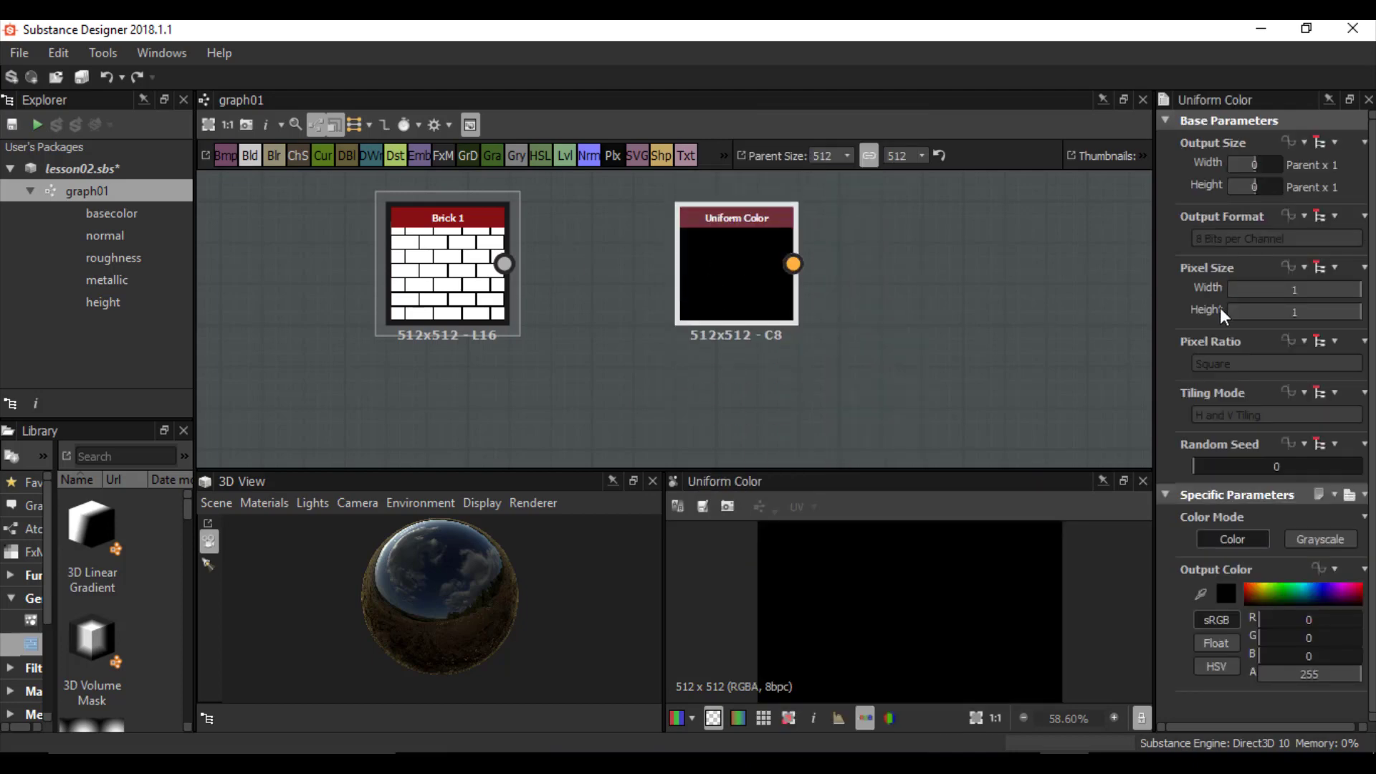
- Widen the parameters area to examine the Uniform Color node's Base Parameters and Specific Parameters
drag(1155, 326, 1002, 323)
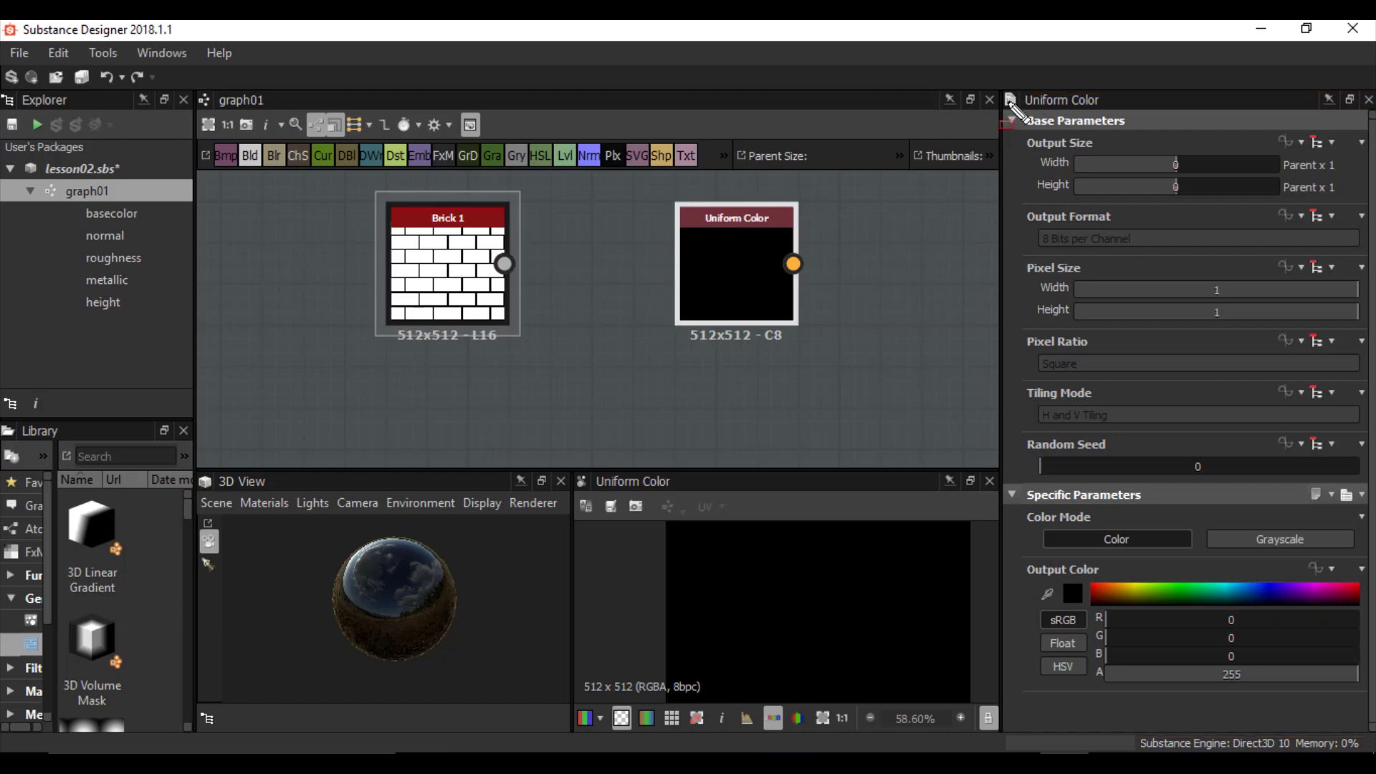
drag(1002, 105, 1370, 482)
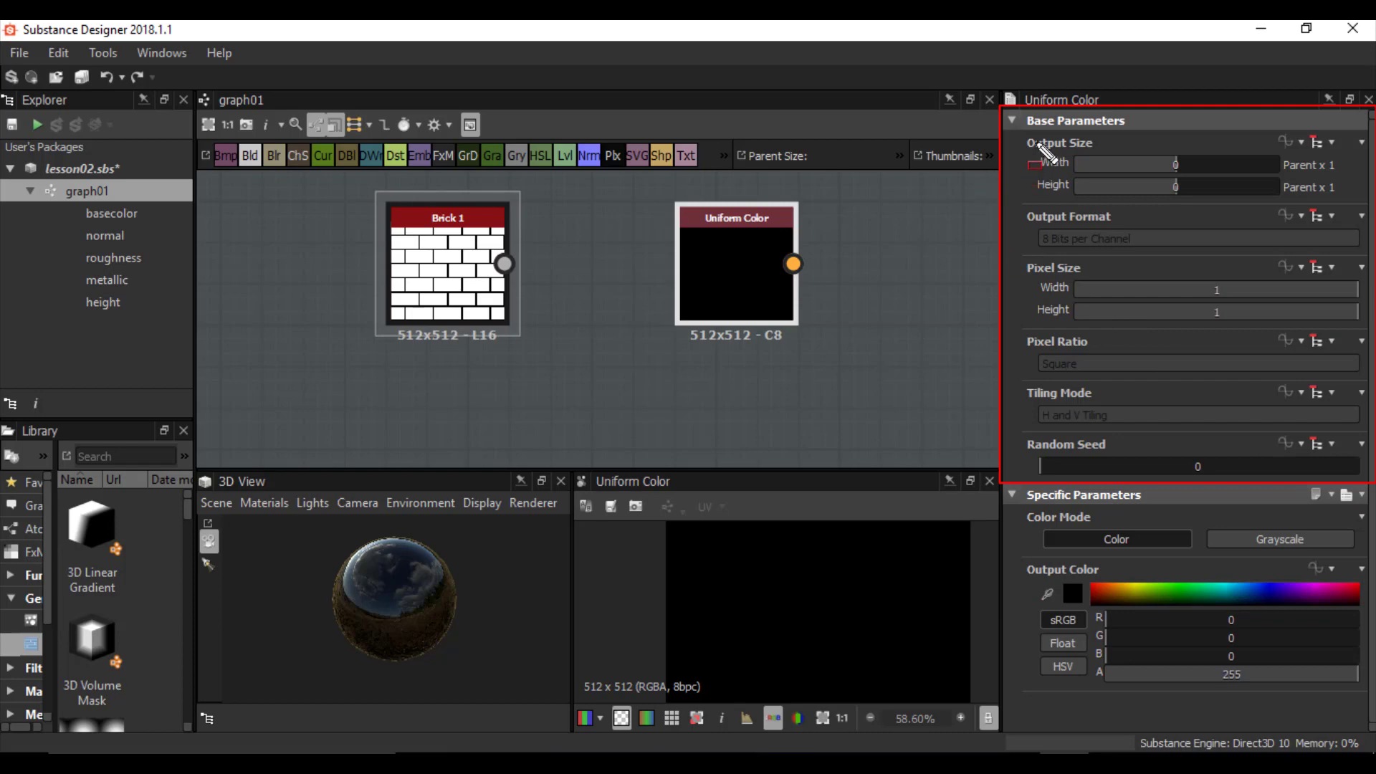
key(Escape)
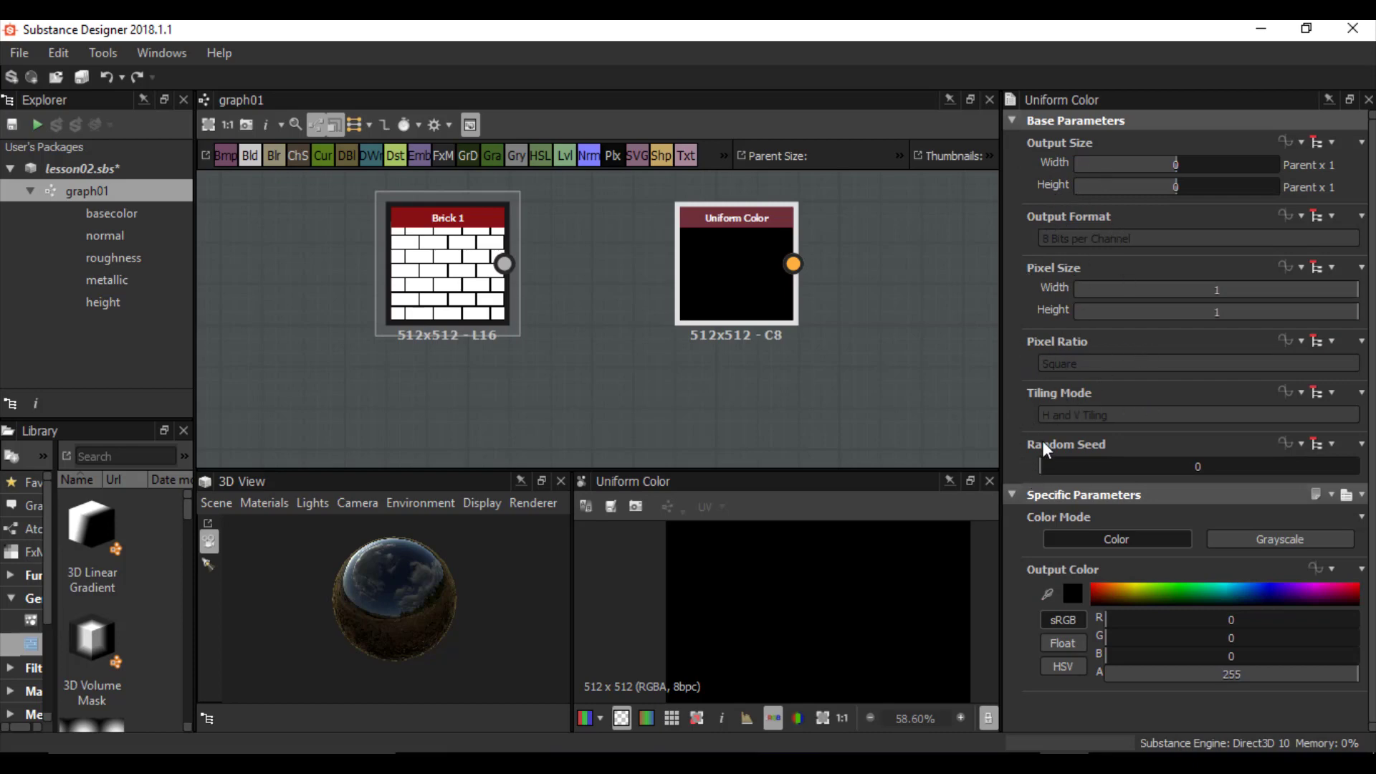
drag(1006, 483, 1369, 752)
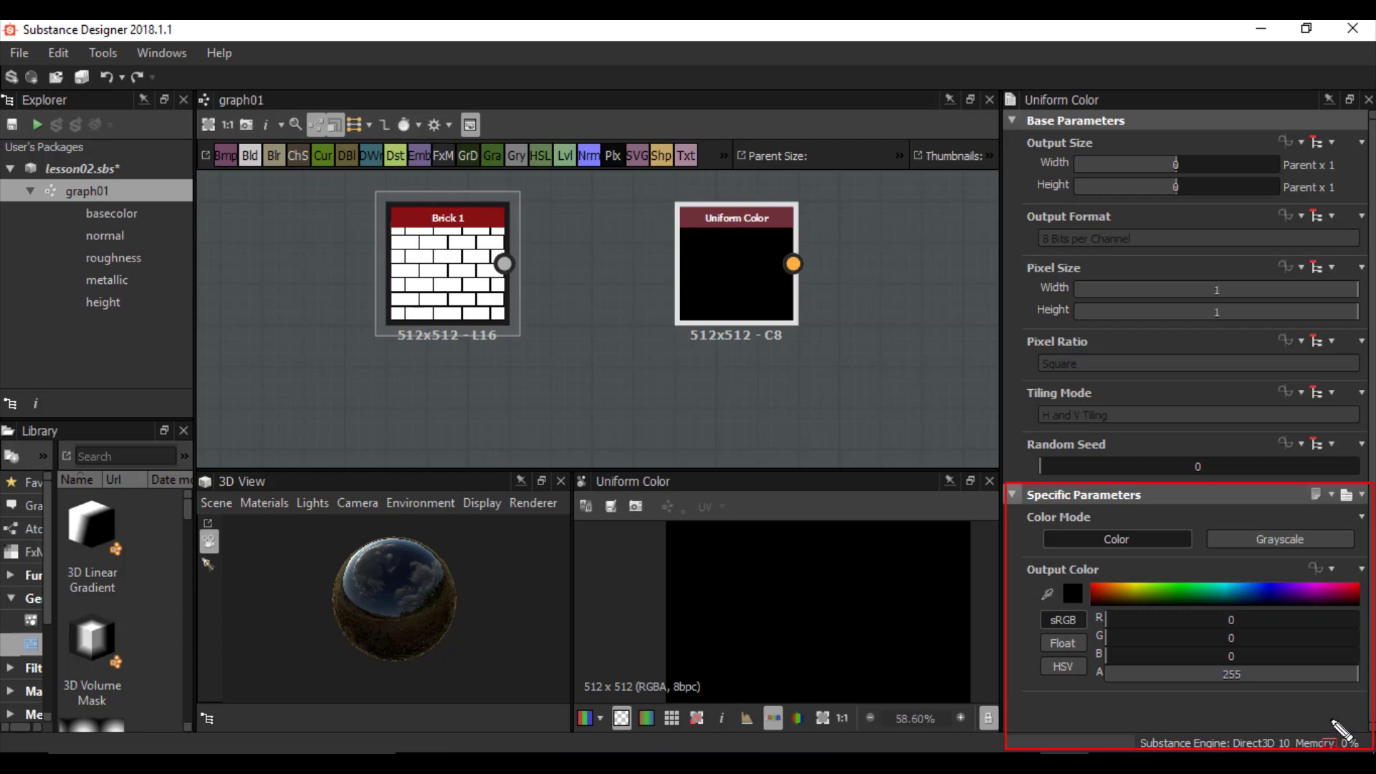
key(Escape)
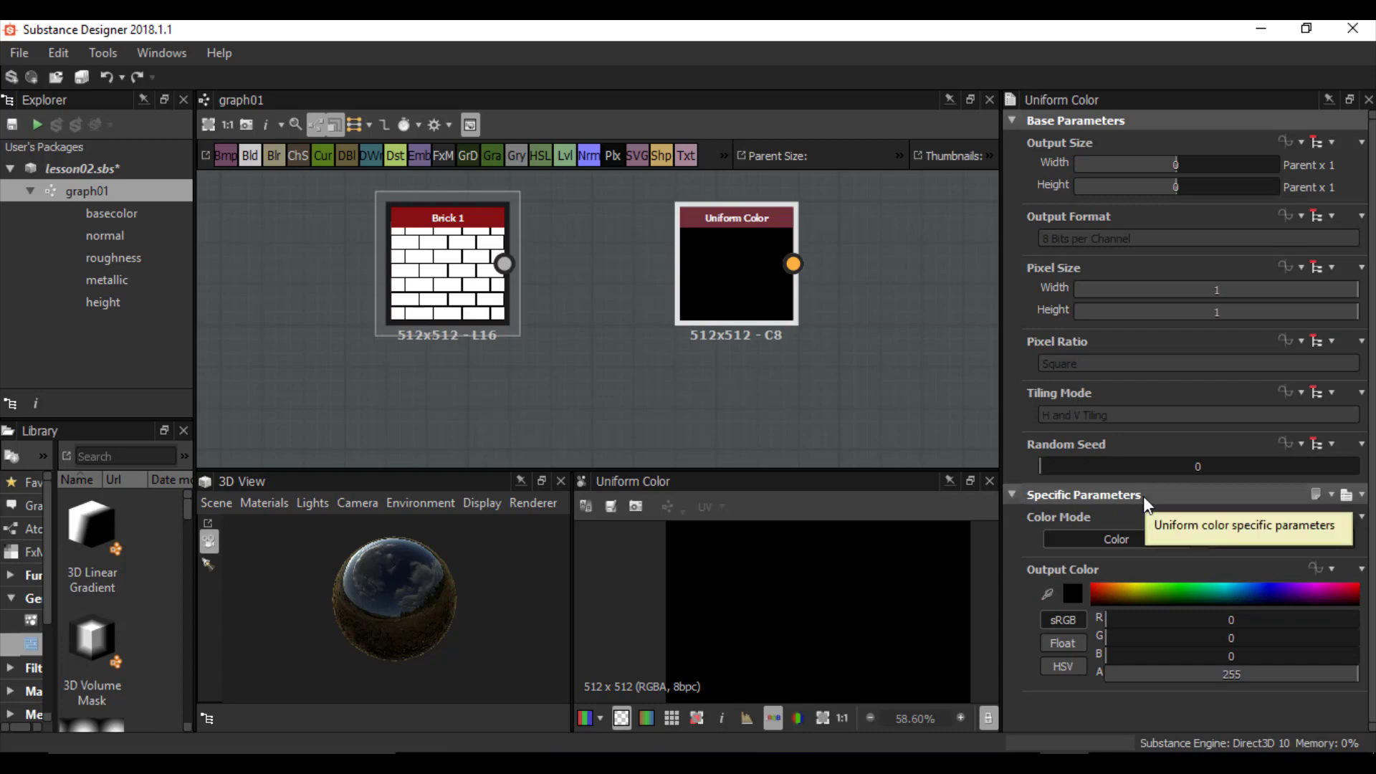
- Set the Brick 1 node's Scale to 5 and adjust its Edge Smoothness
click(479, 271)
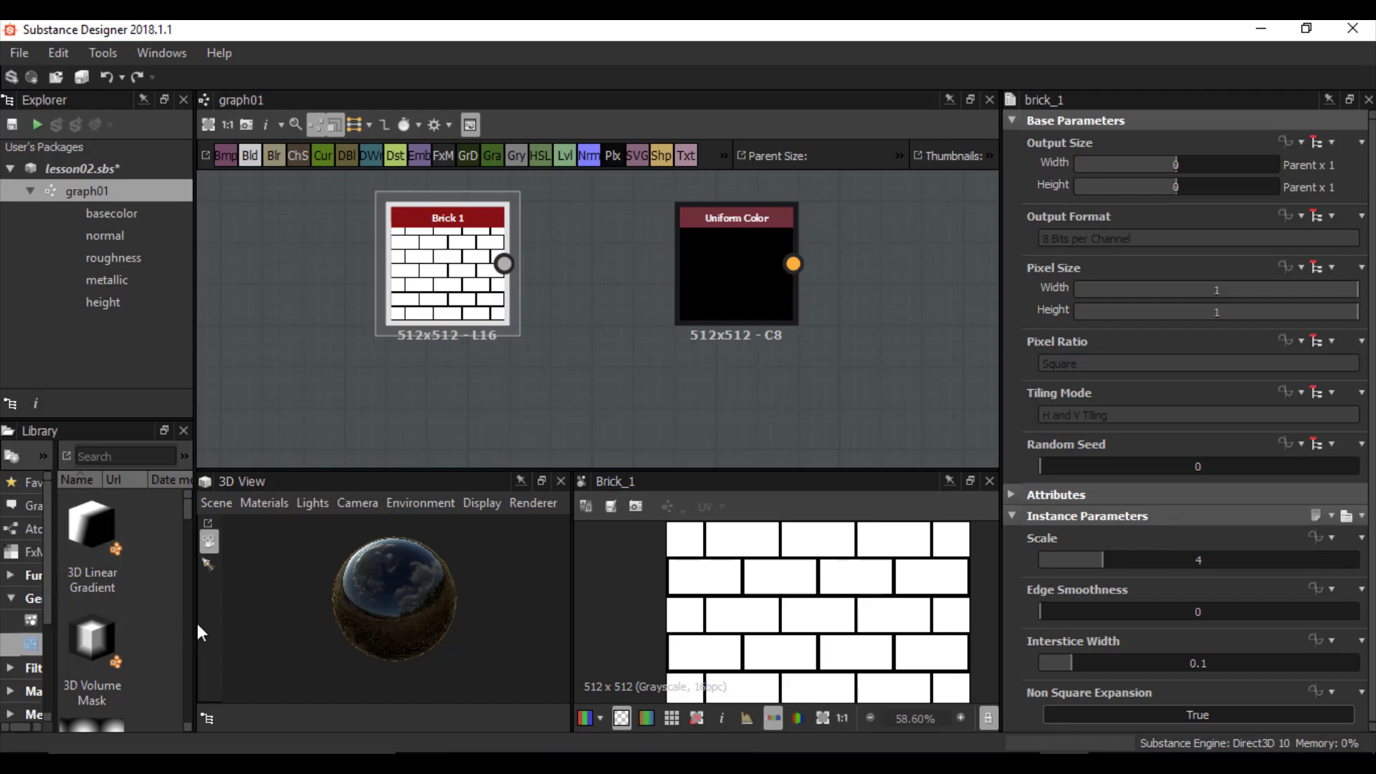
drag(193, 624, 334, 622)
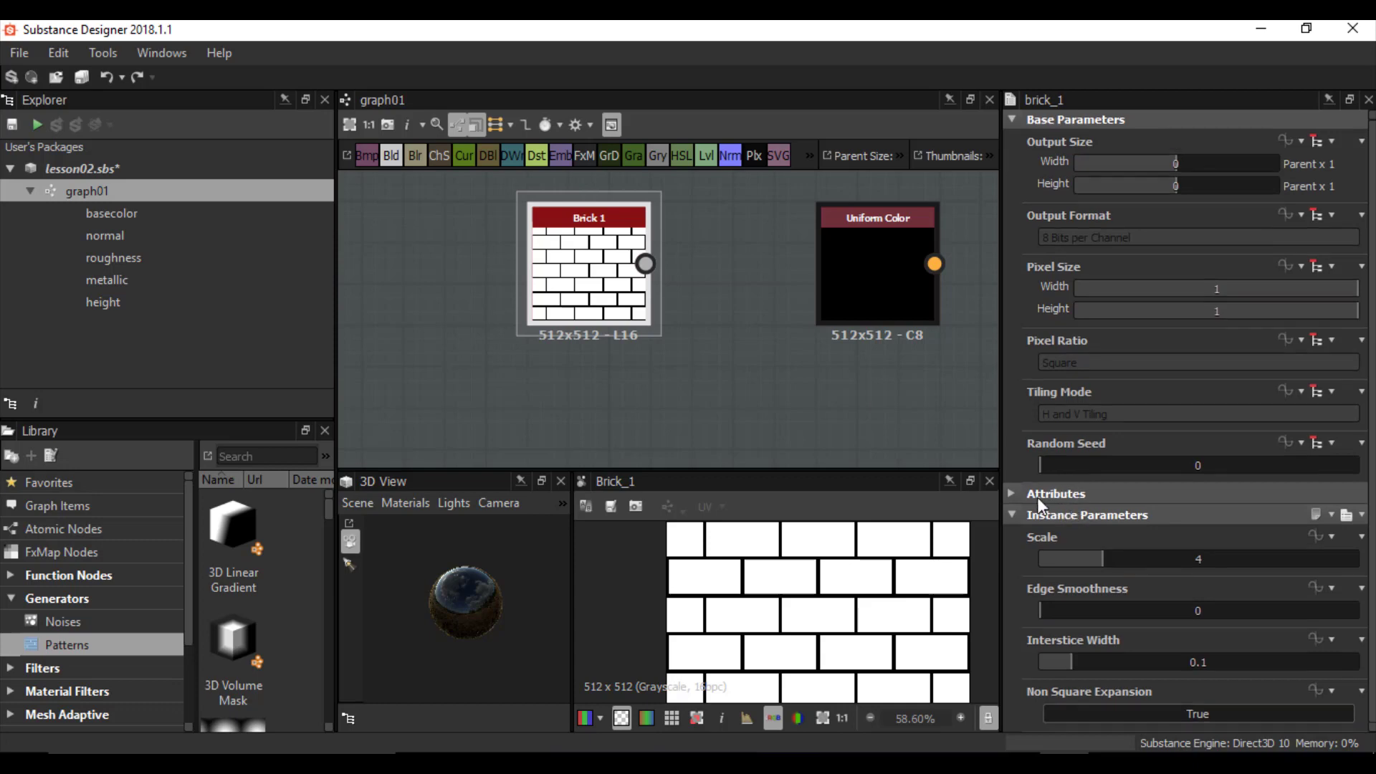
click(1117, 560)
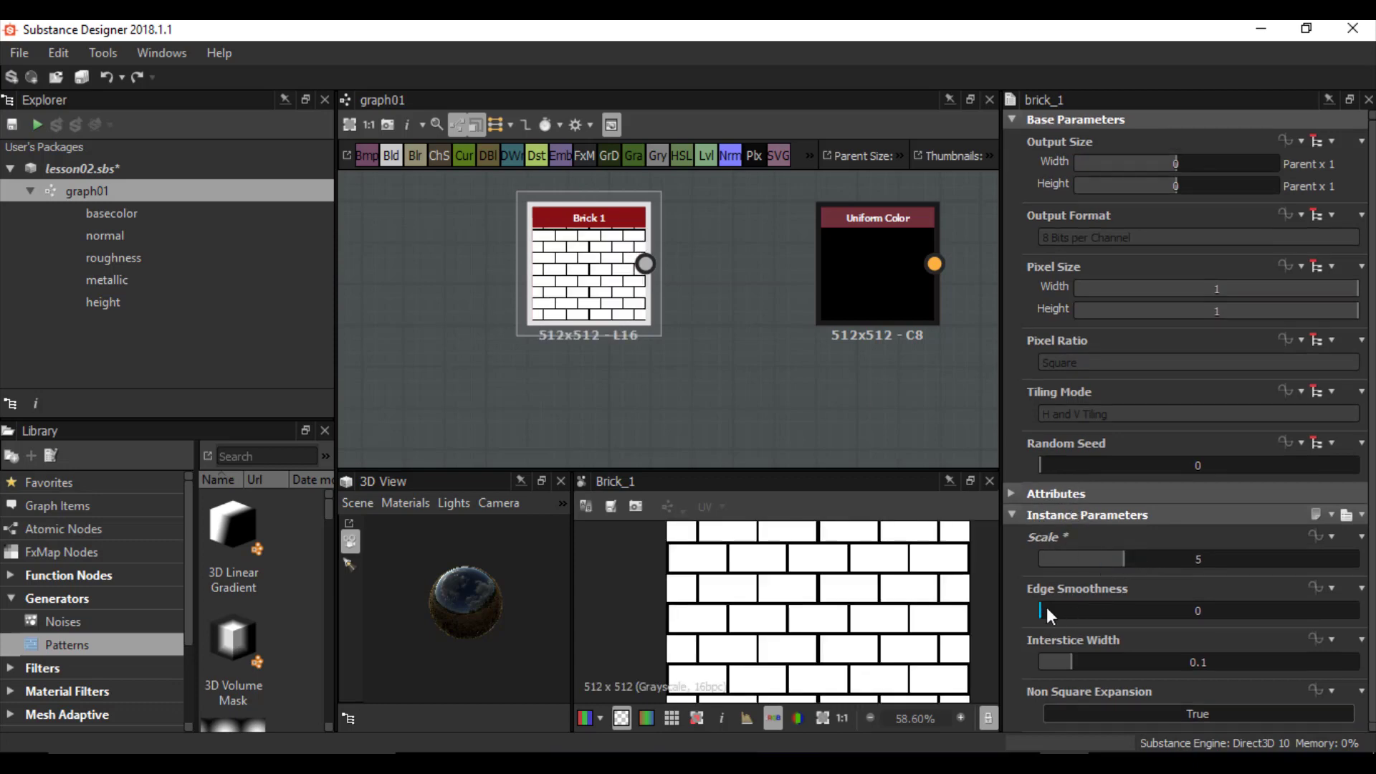
mouse_move(1046, 608)
mouse_down()
mouse_move(1069, 615)
mouse_move(1042, 616)
mouse_up()
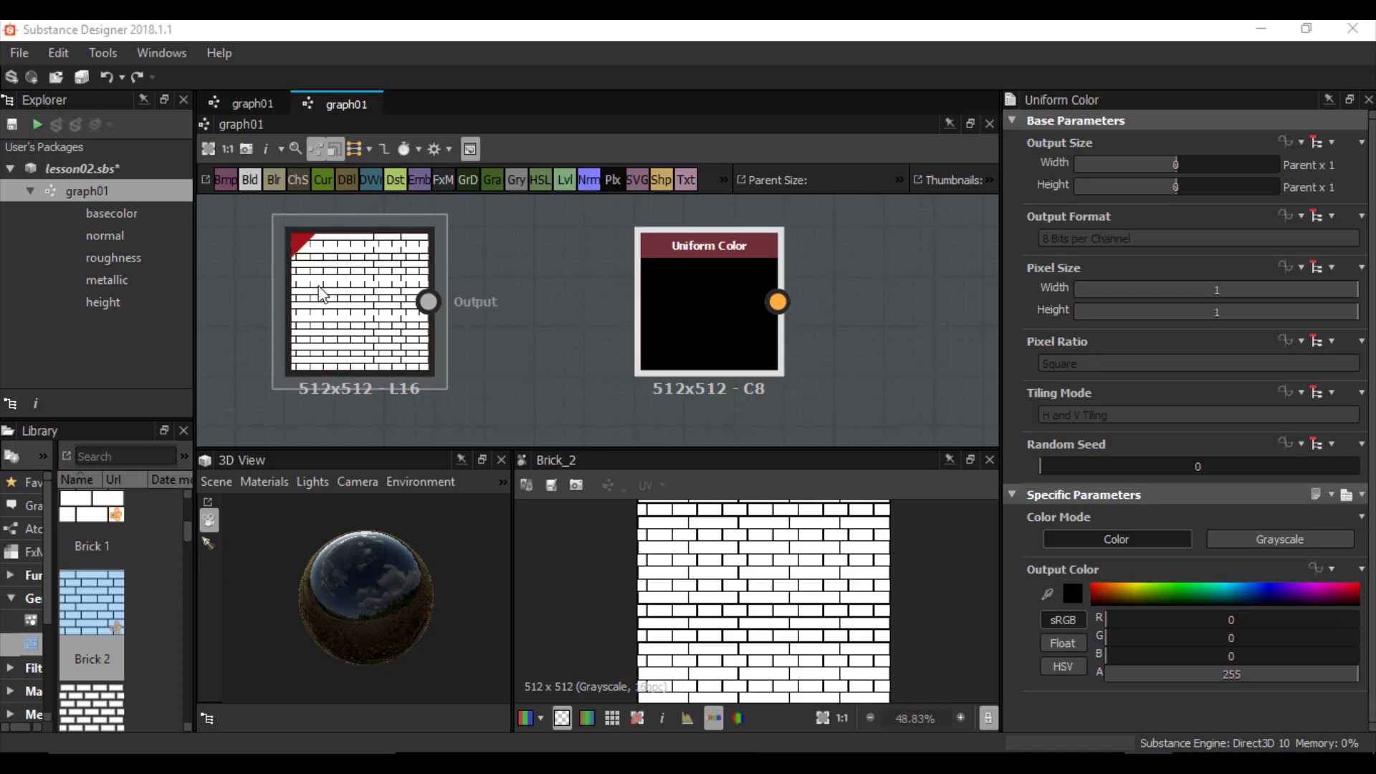
- Display the Brick 2 node's parameters and turn on tiled display of its pattern in the 2D preview
click(345, 265)
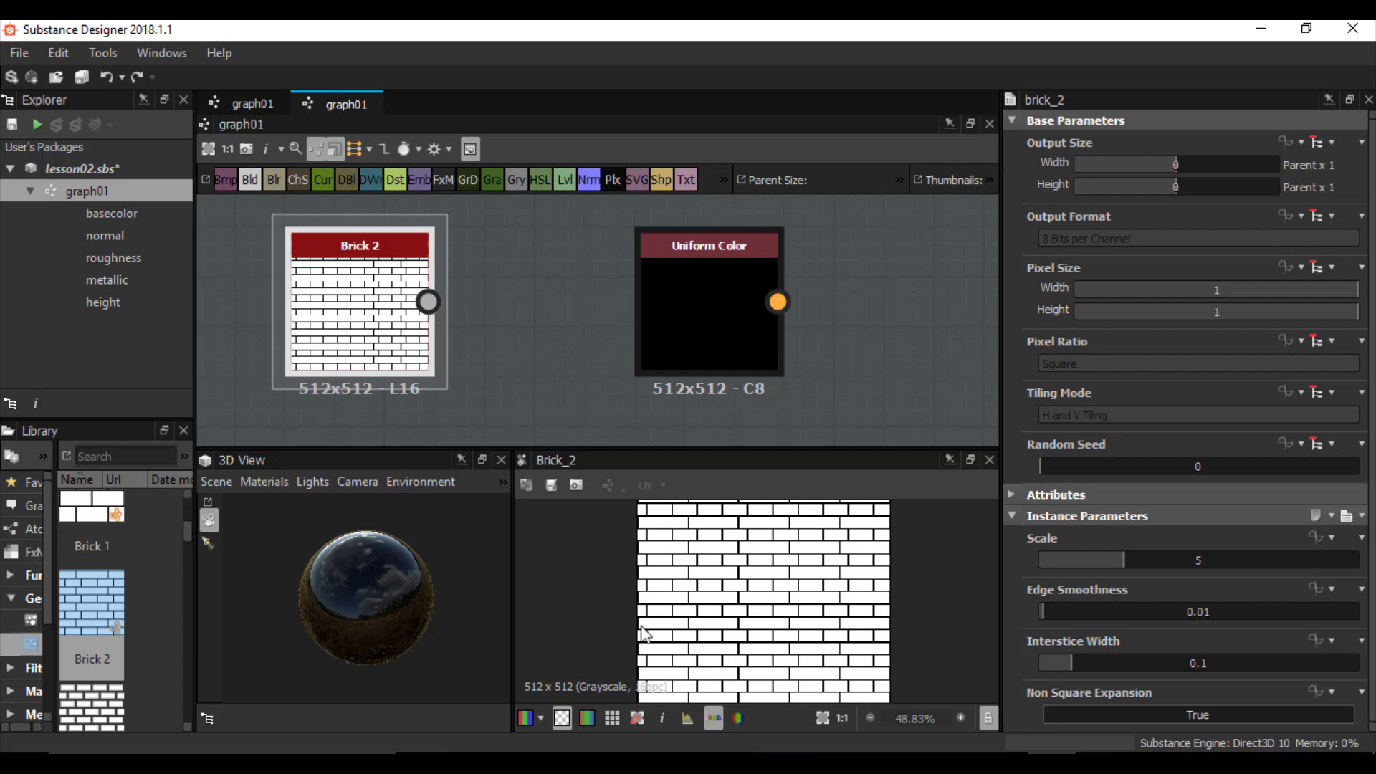
scroll(753, 605, down, 1)
scroll(771, 605, up, 2)
scroll(772, 604, down, 1)
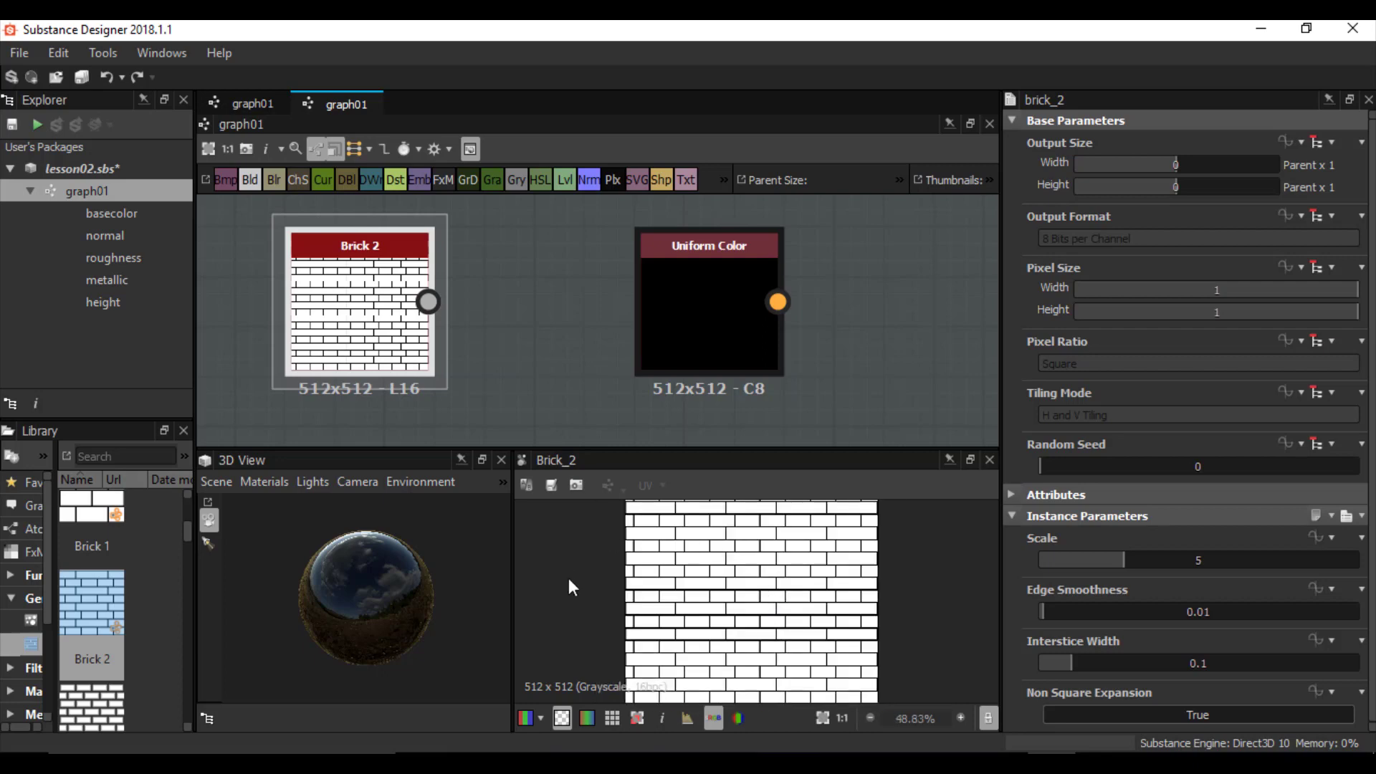
scroll(746, 613, down, 1)
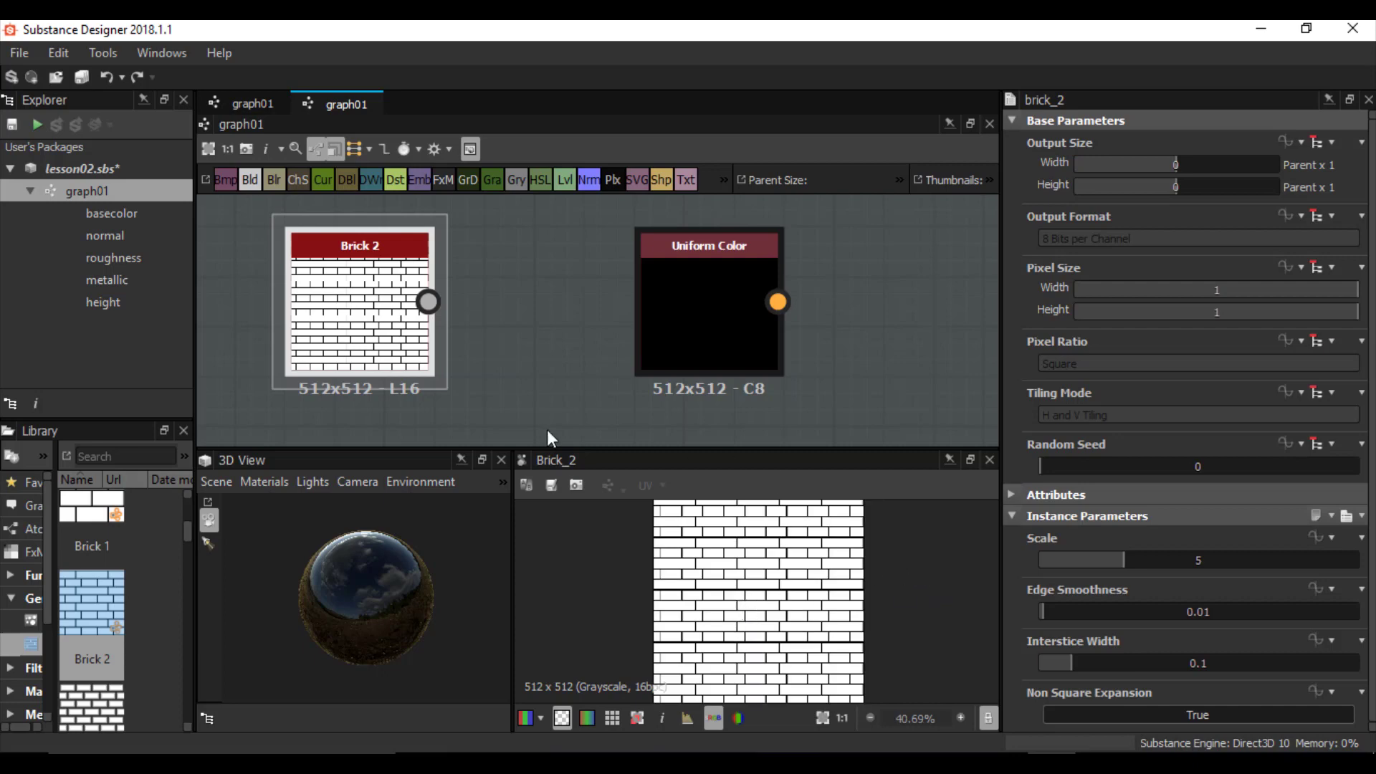
key(space)
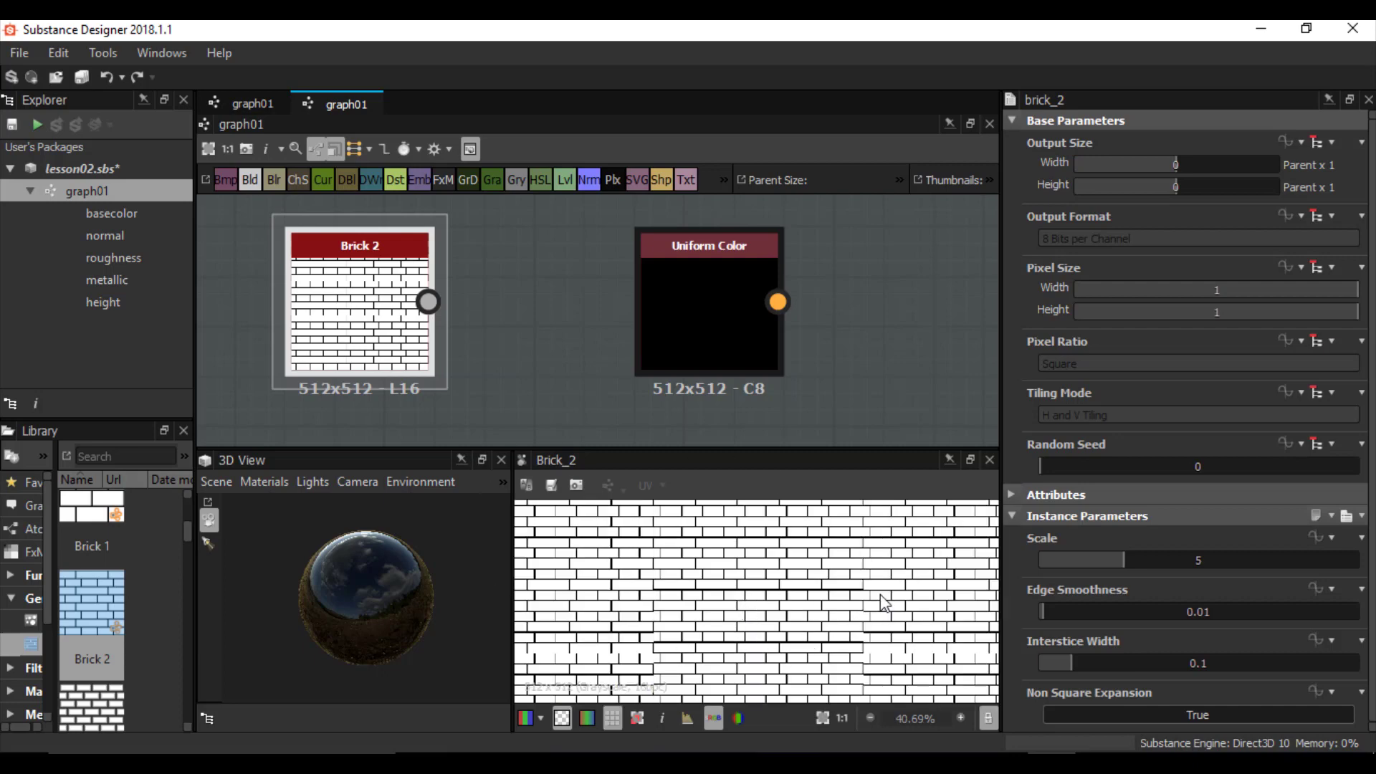
- Inspect the tiled Brick 2 pattern at several scales in the 2D preview and turn its tiled display off
scroll(774, 615, down, 1)
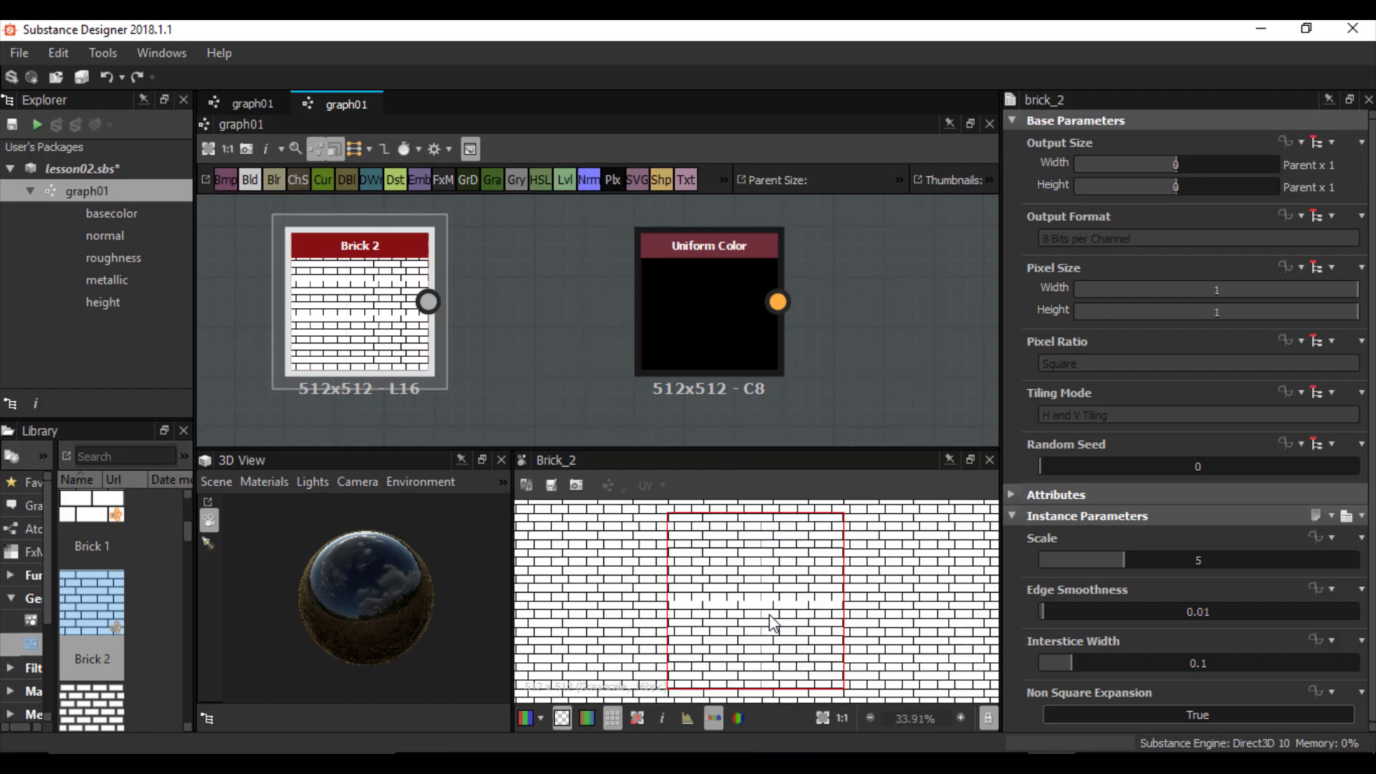
scroll(773, 624, down, 11)
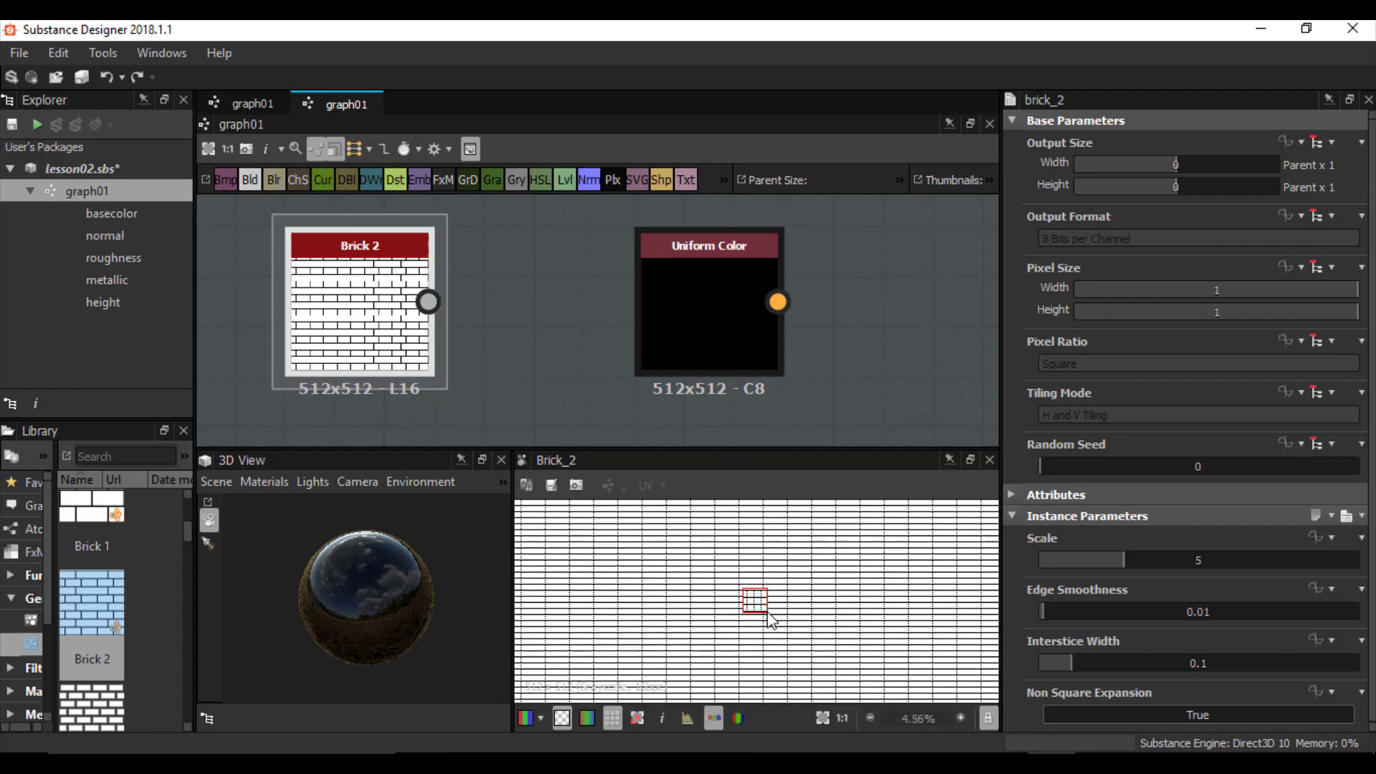
scroll(770, 621, up, 12)
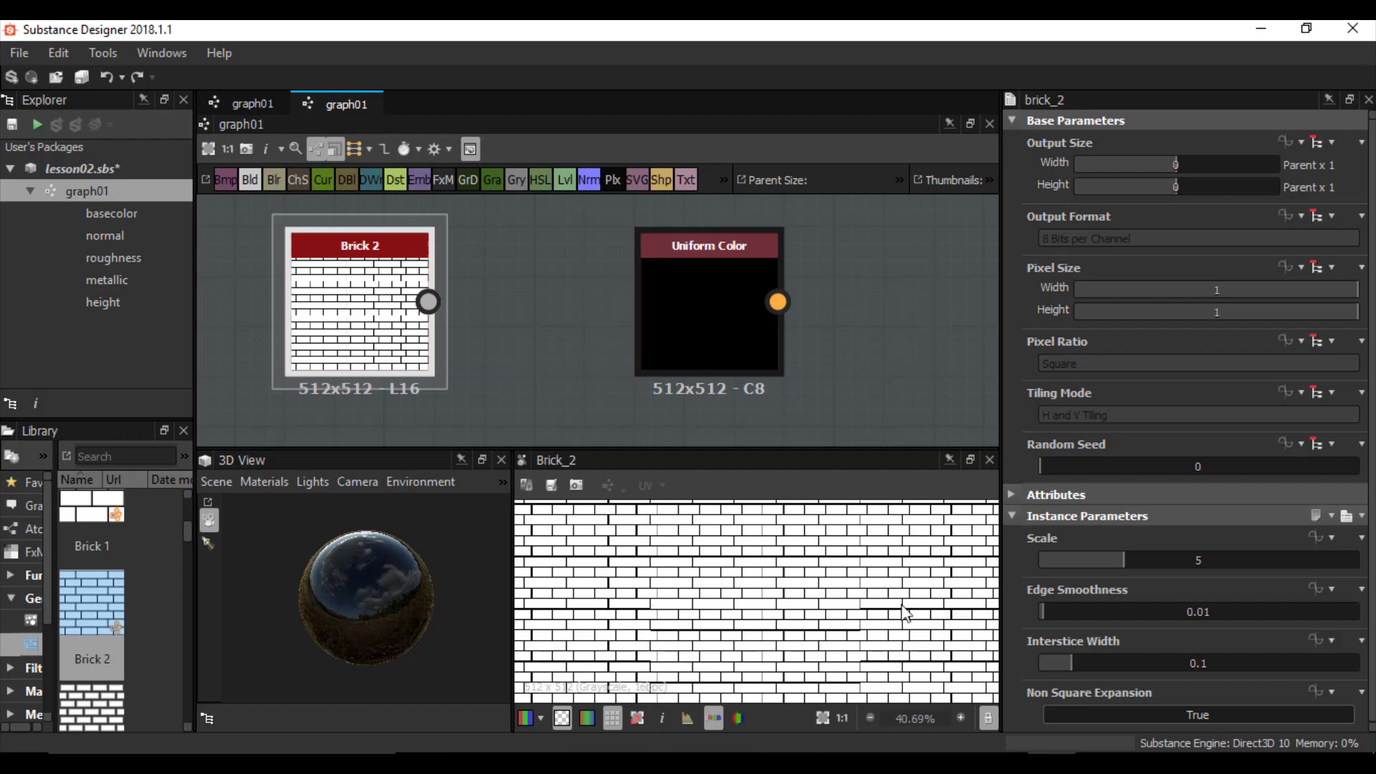
key(space)
scroll(685, 541, down, 1)
scroll(685, 550, up, 1)
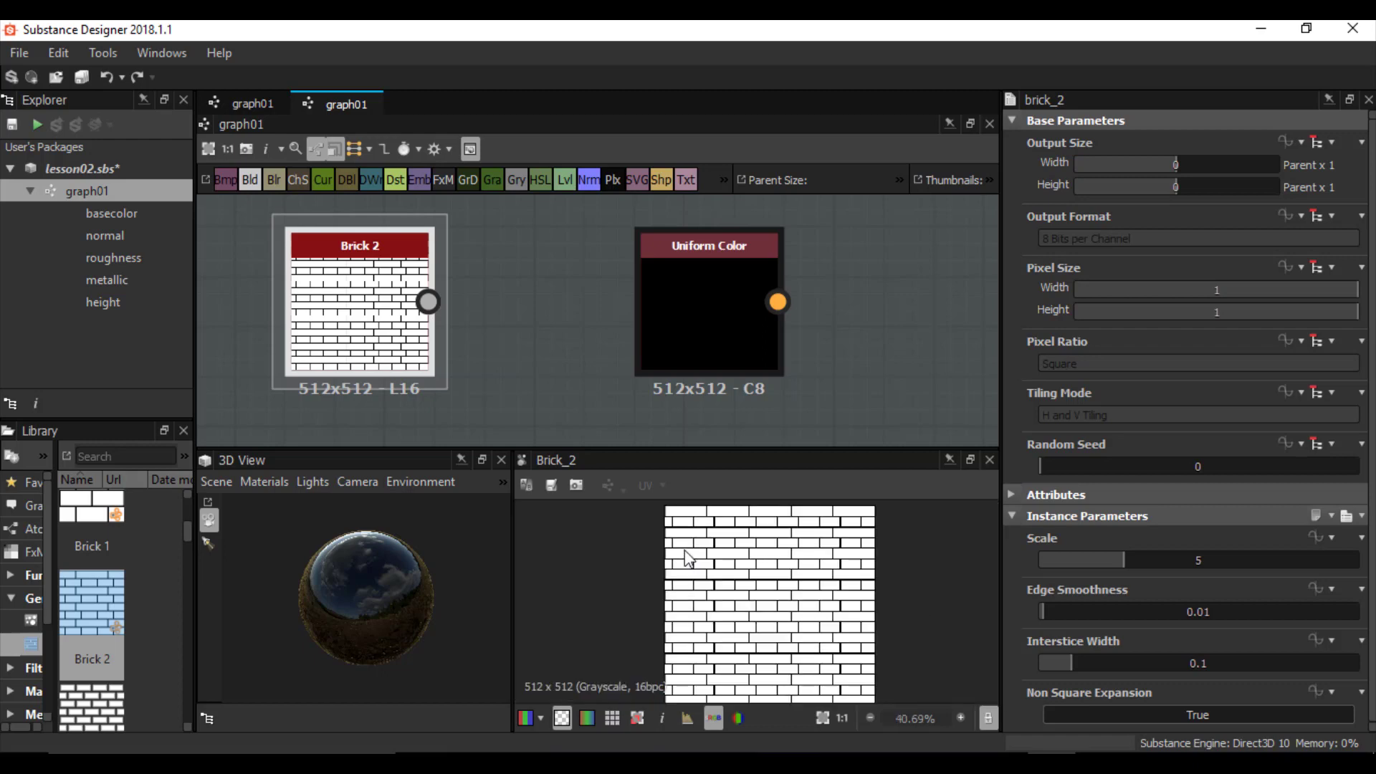
scroll(689, 558, up, 1)
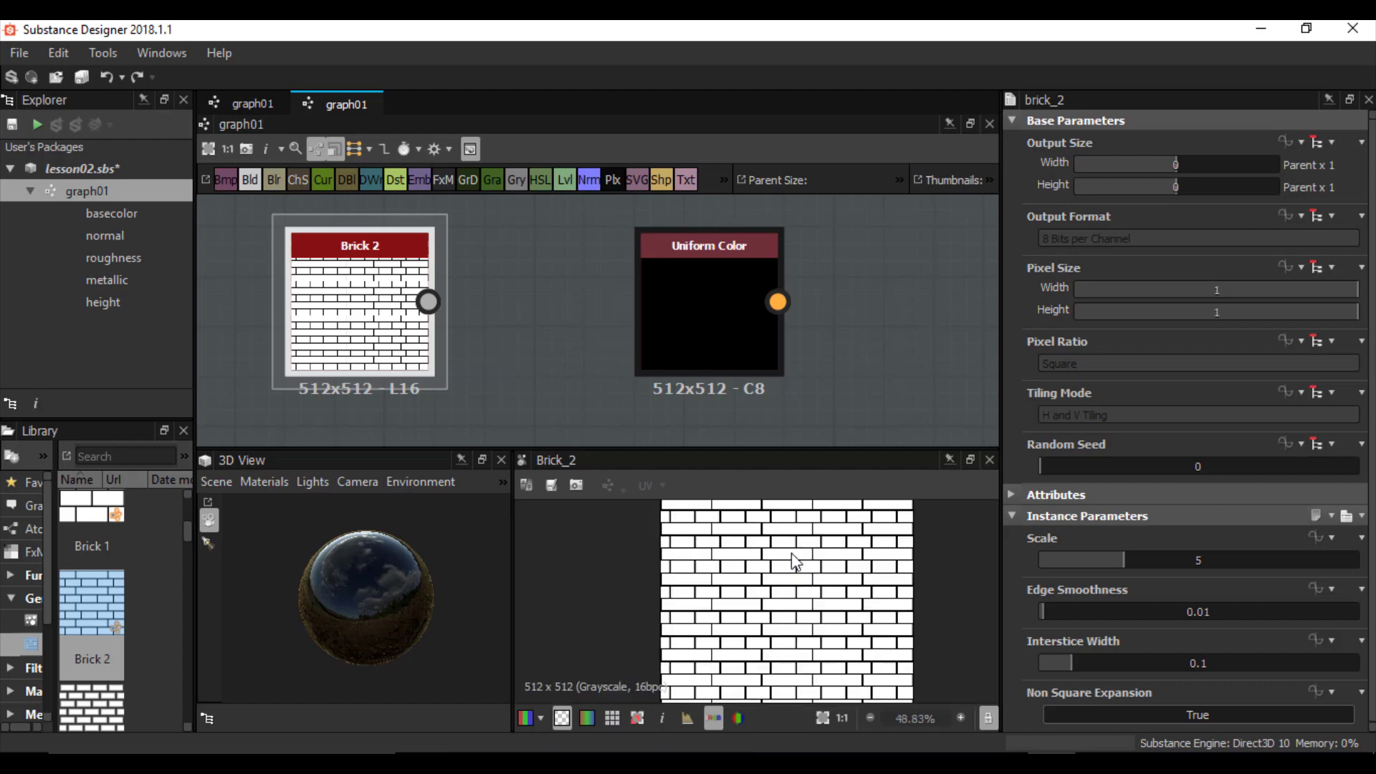
middle_drag(800, 603, 741, 592)
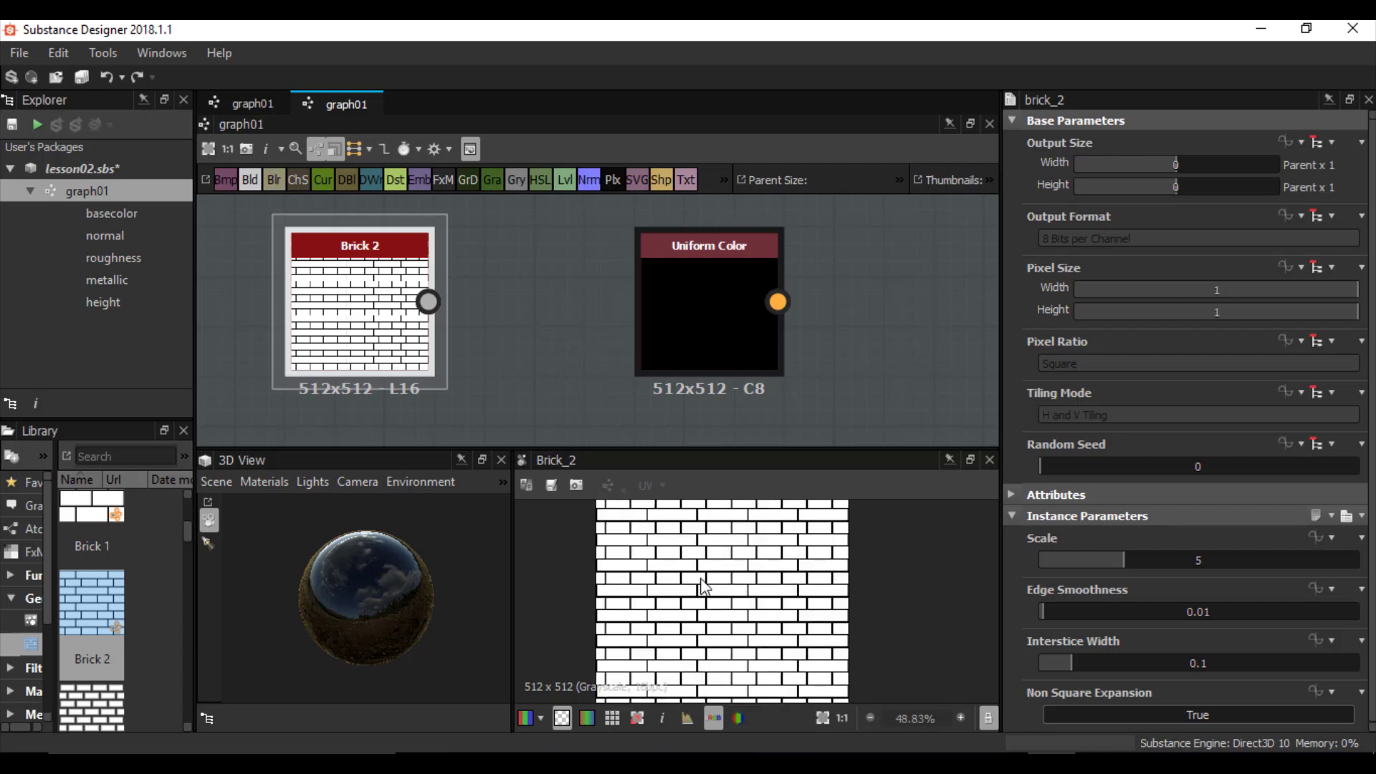
- Compare the parameters and 2D previews of the Uniform Color and Brick 2 nodes
click(678, 270)
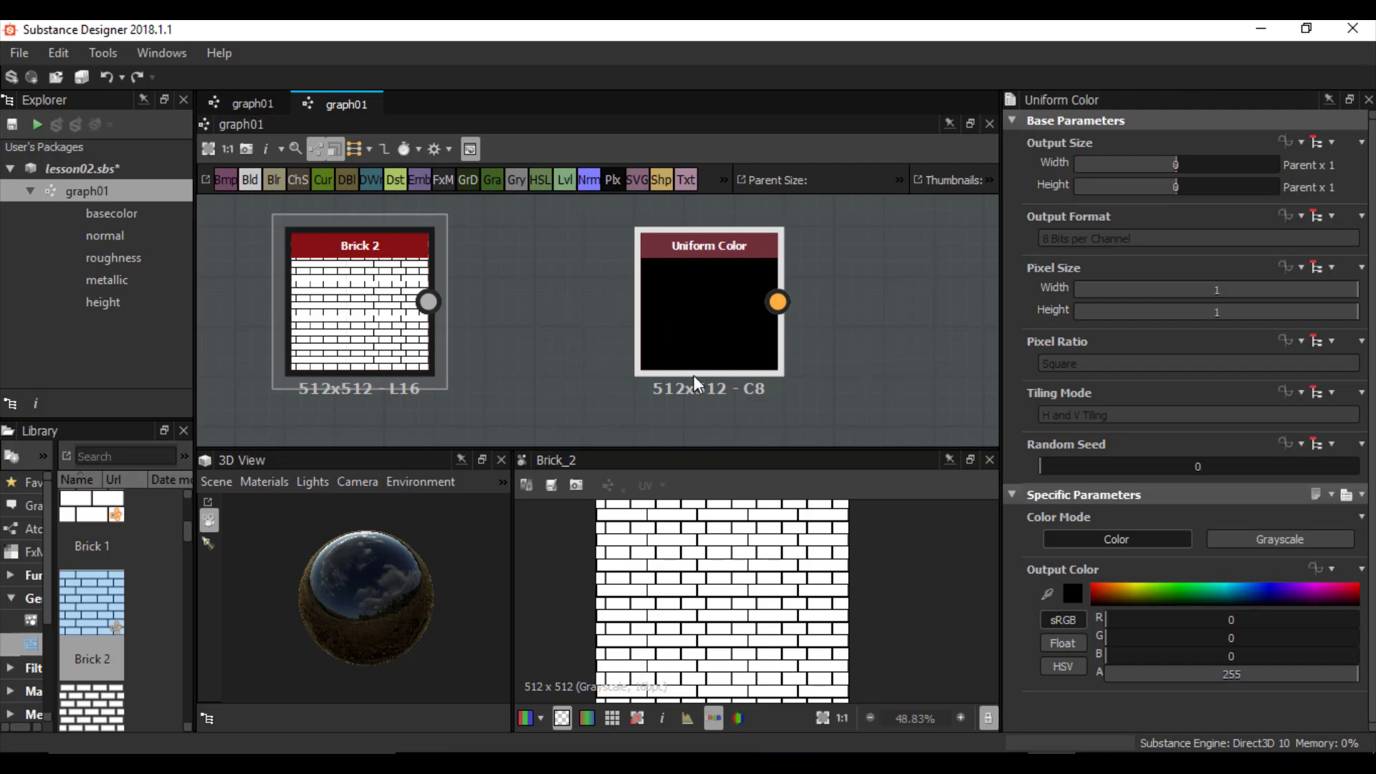
double_click(695, 324)
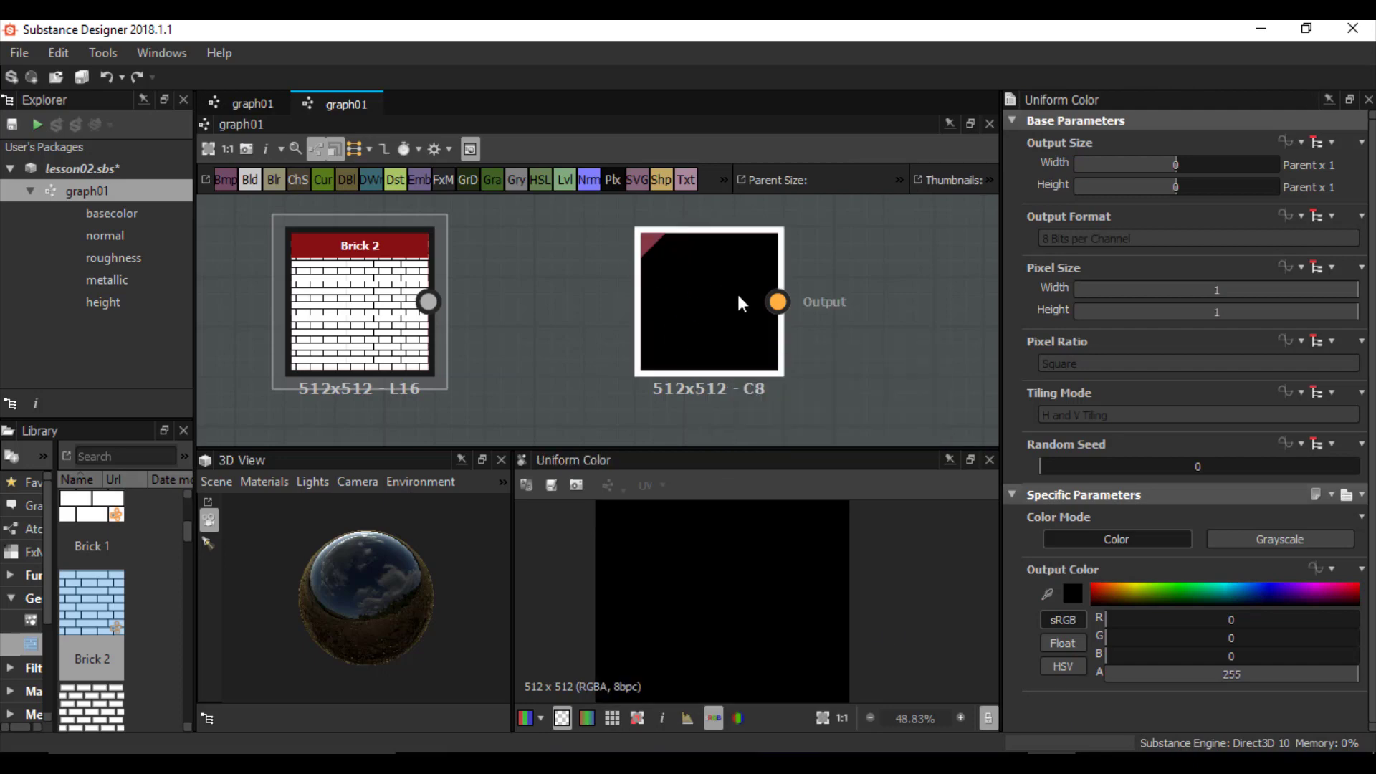
double_click(335, 308)
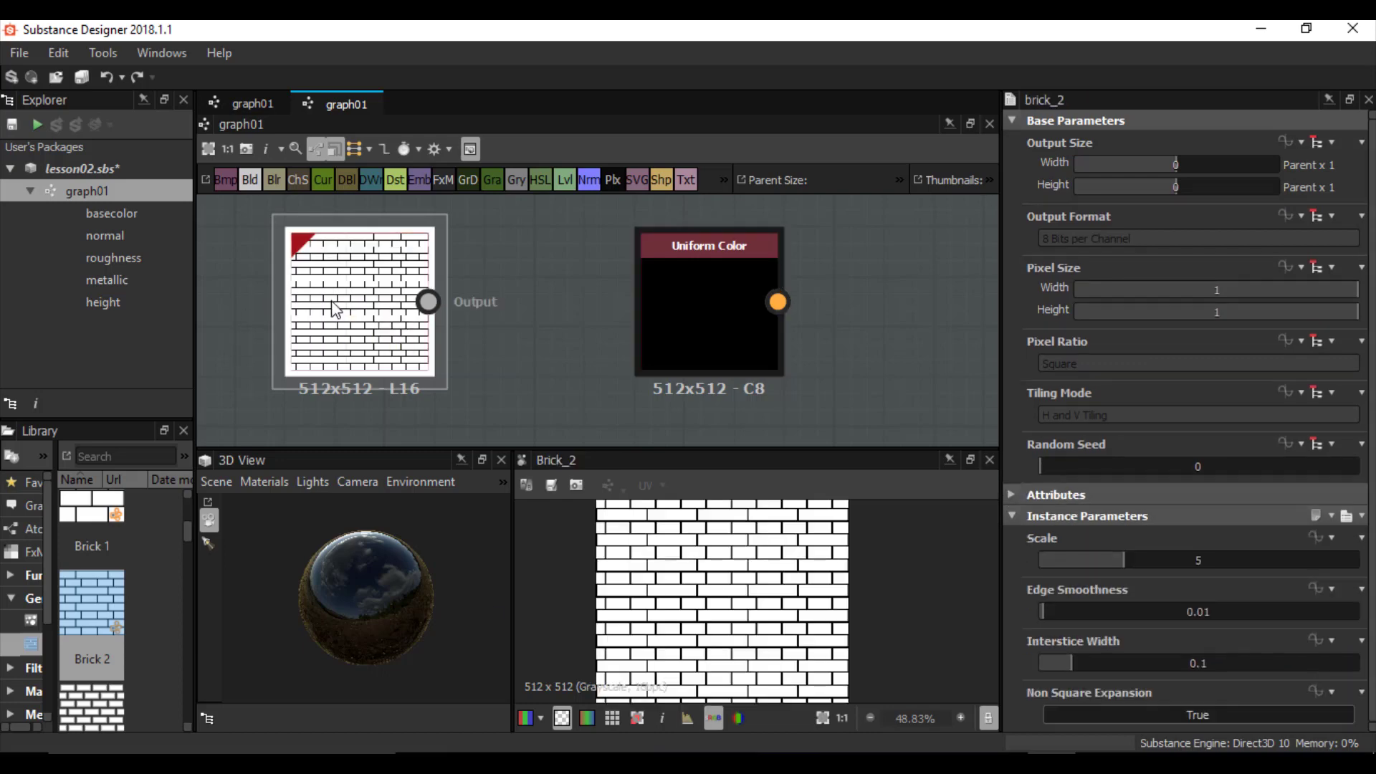
click(701, 307)
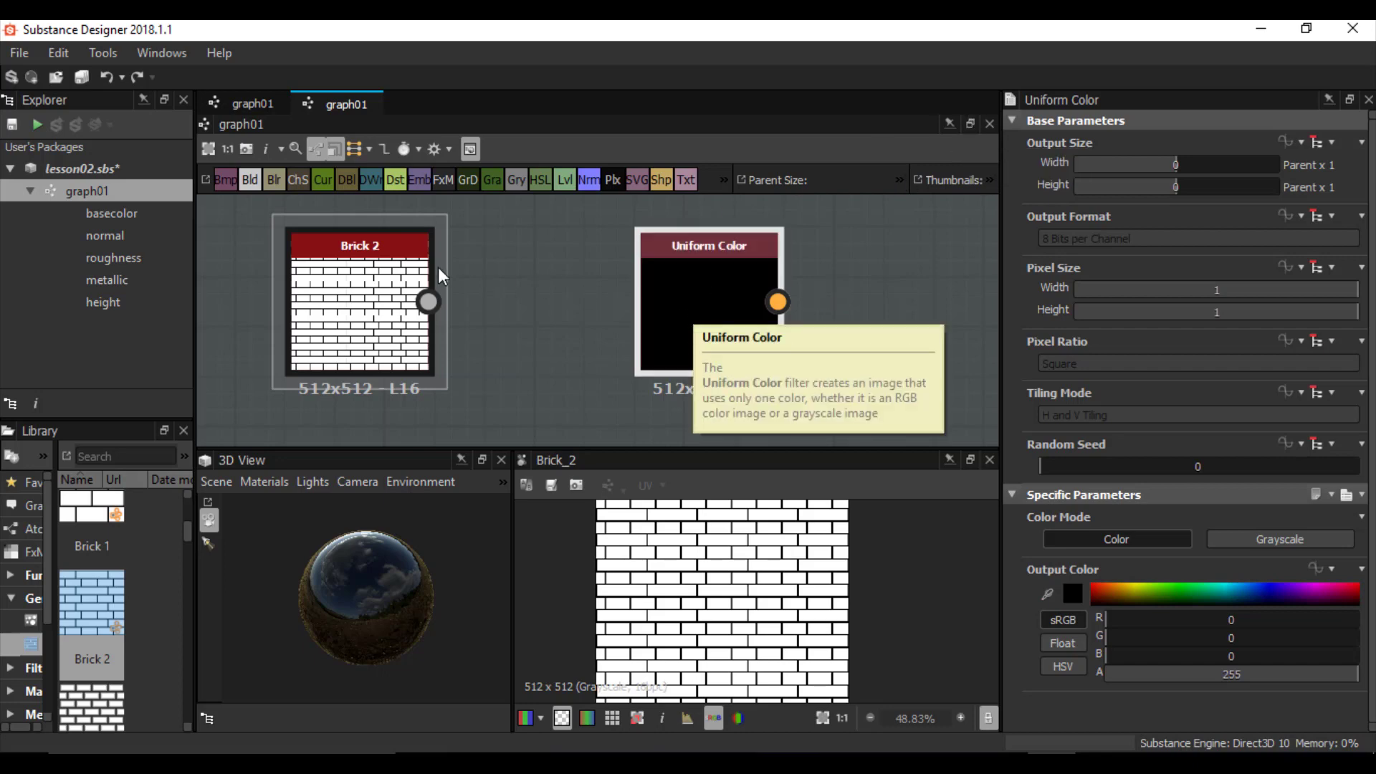
click(356, 297)
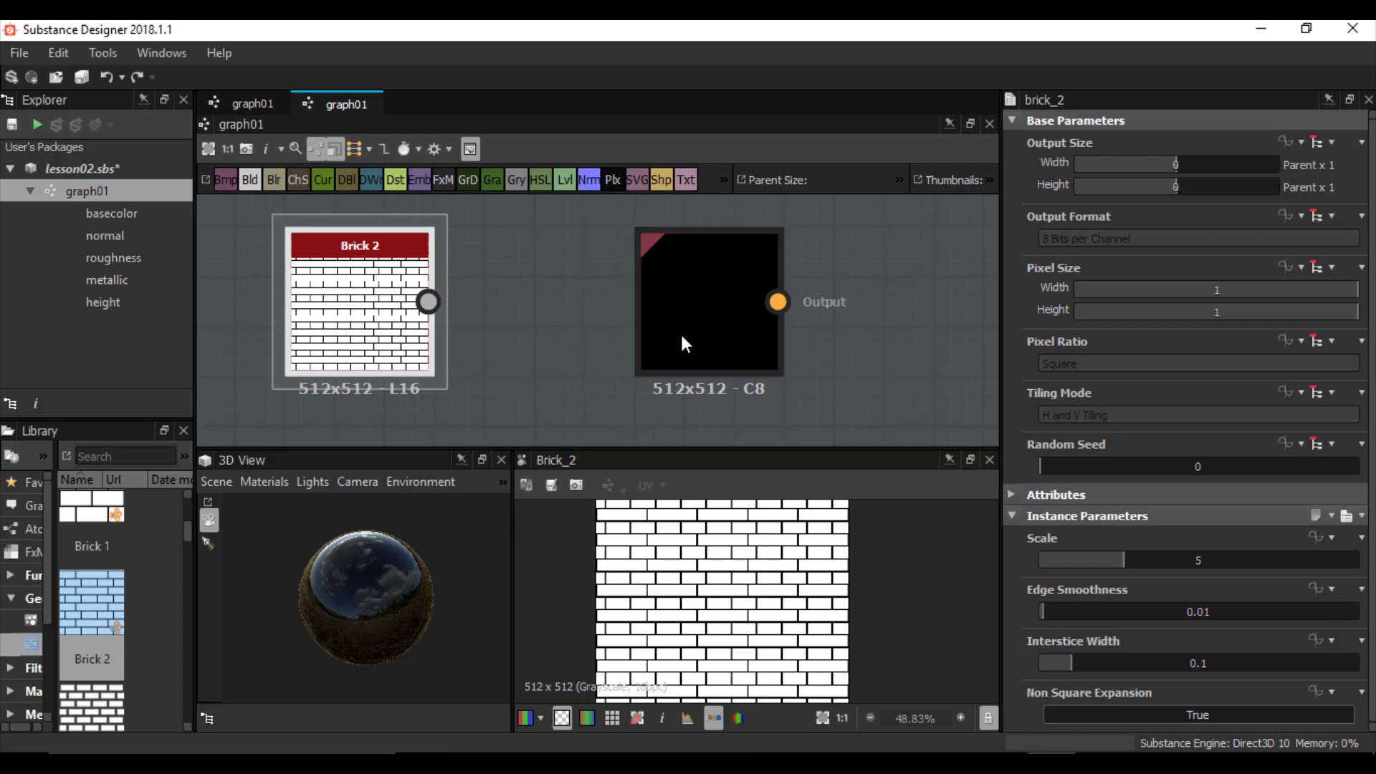
click(698, 287)
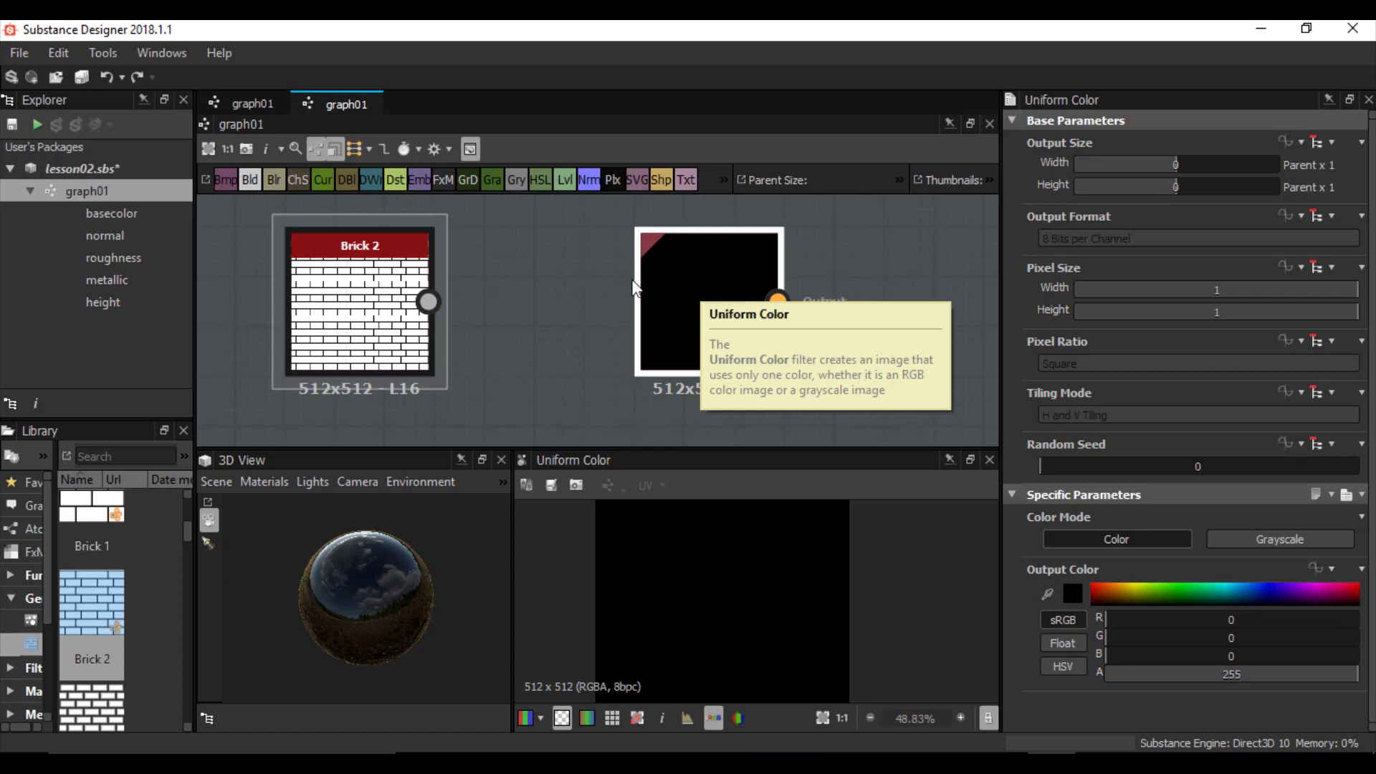
- Delete the Brick 2 and Uniform Color nodes from the graph, keeping only the output nodes
scroll(630, 285, down, 5)
scroll(630, 285, up, 1)
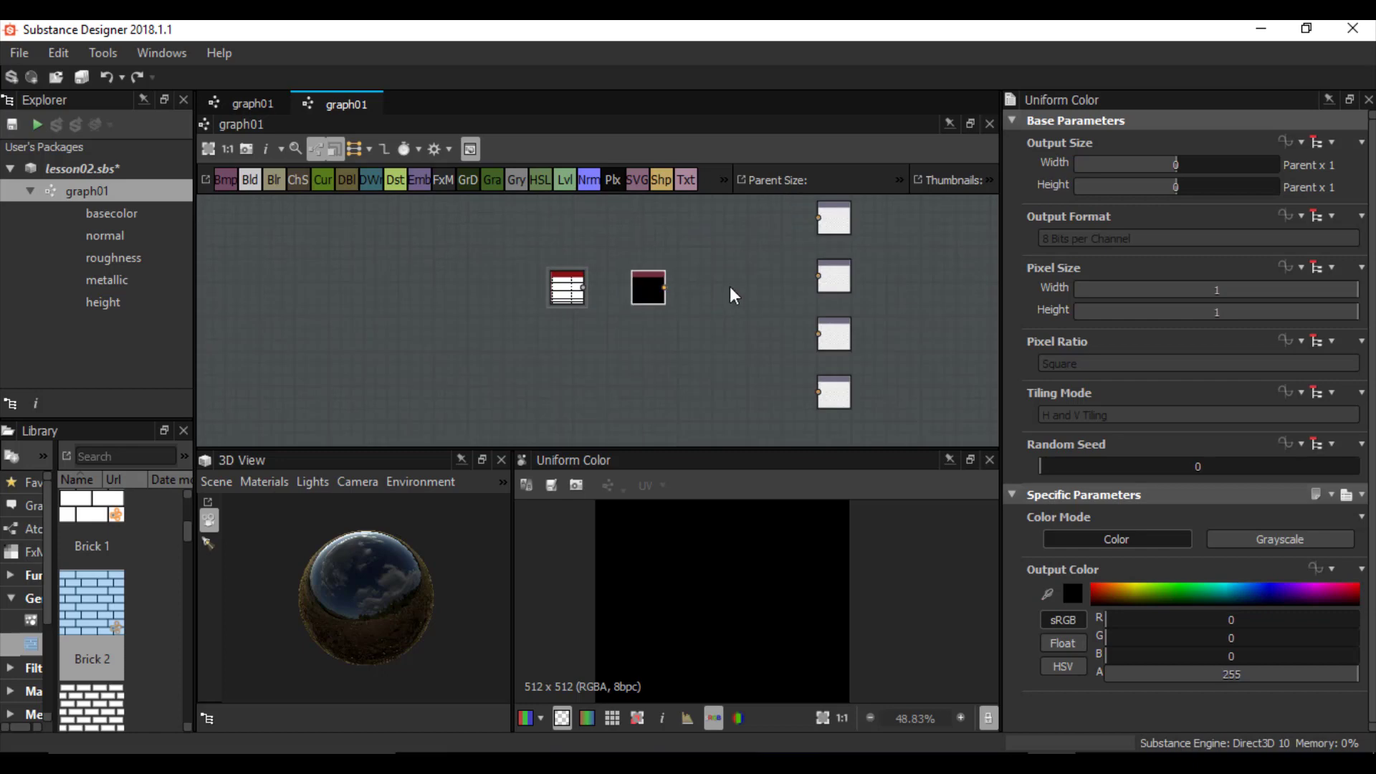
middle_drag(787, 305, 739, 355)
scroll(736, 344, down, 1)
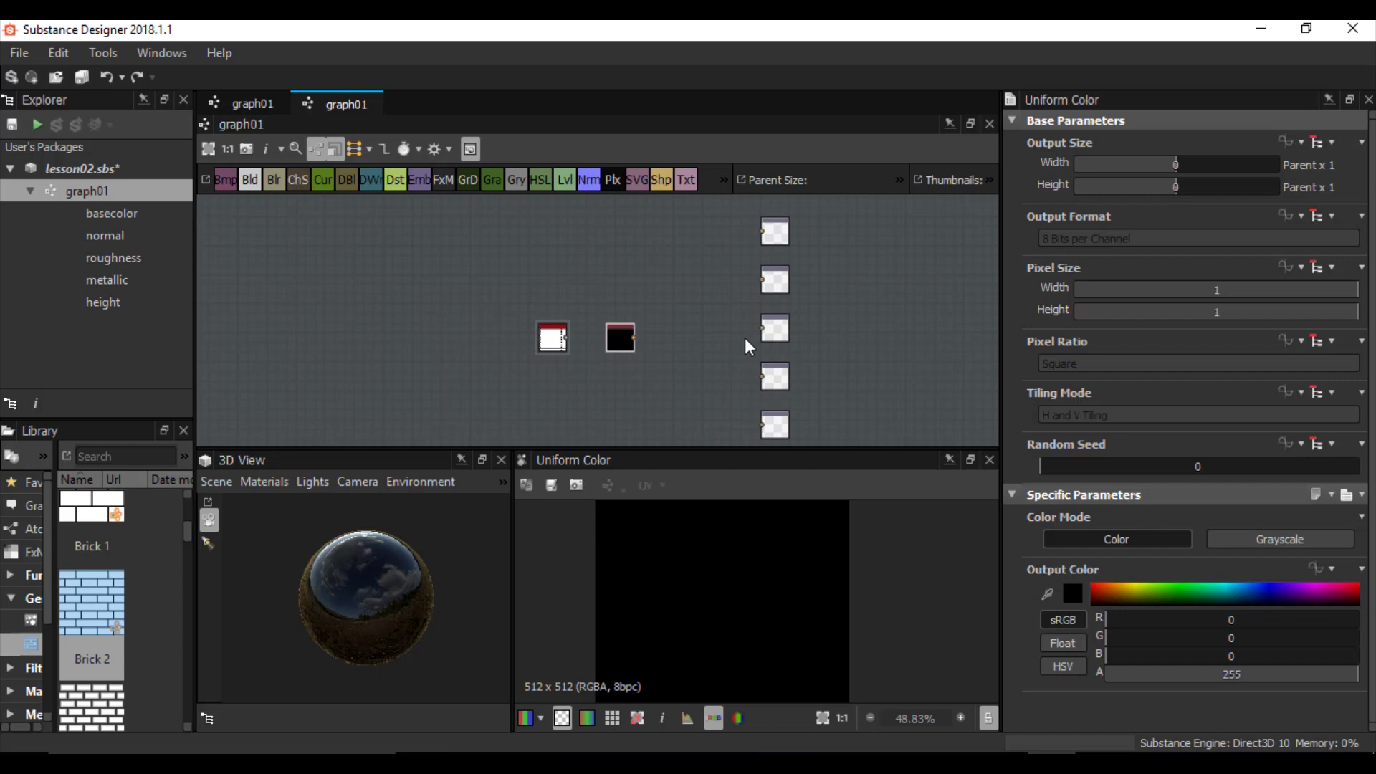
drag(511, 296, 652, 427)
key(Delete)
- Add a new Uniform Color node in the empty space to the left of the output nodes
scroll(763, 251, up, 3)
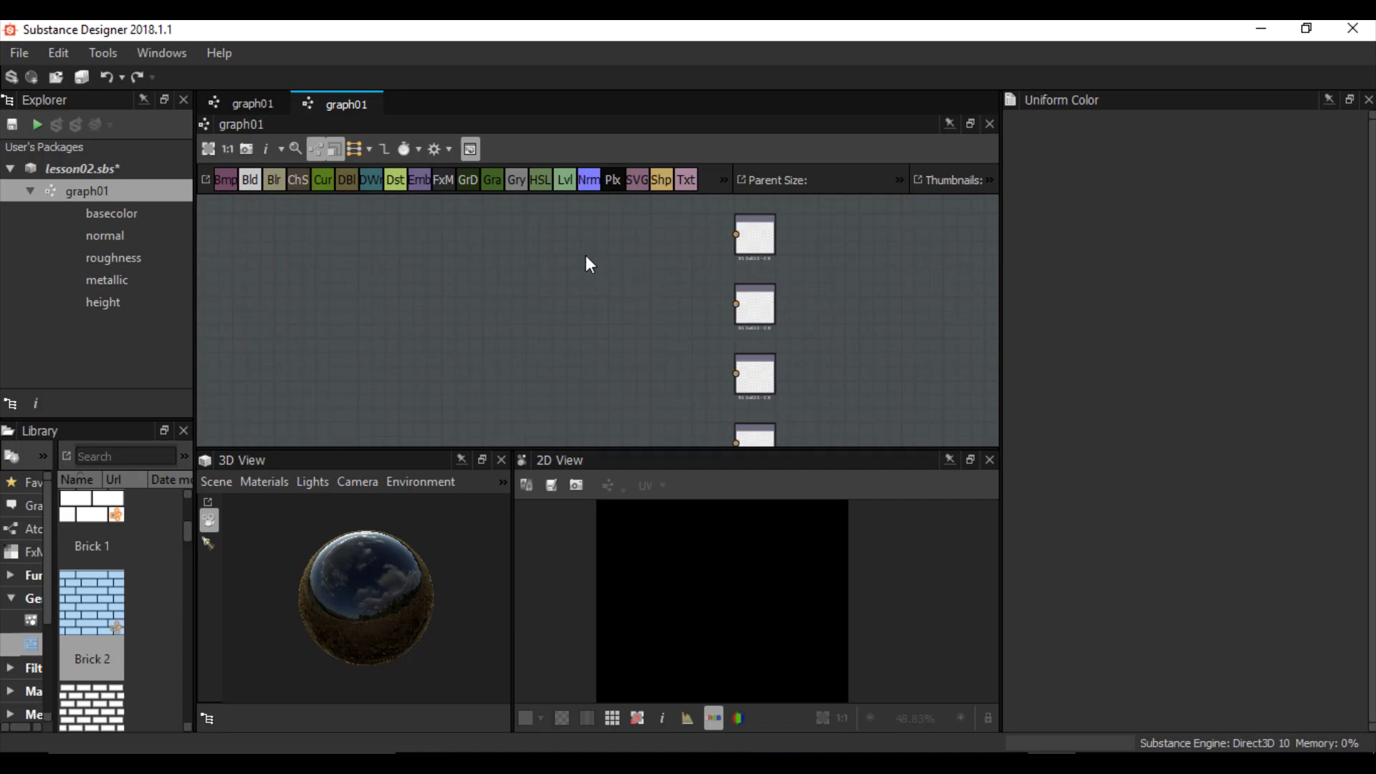
key(space)
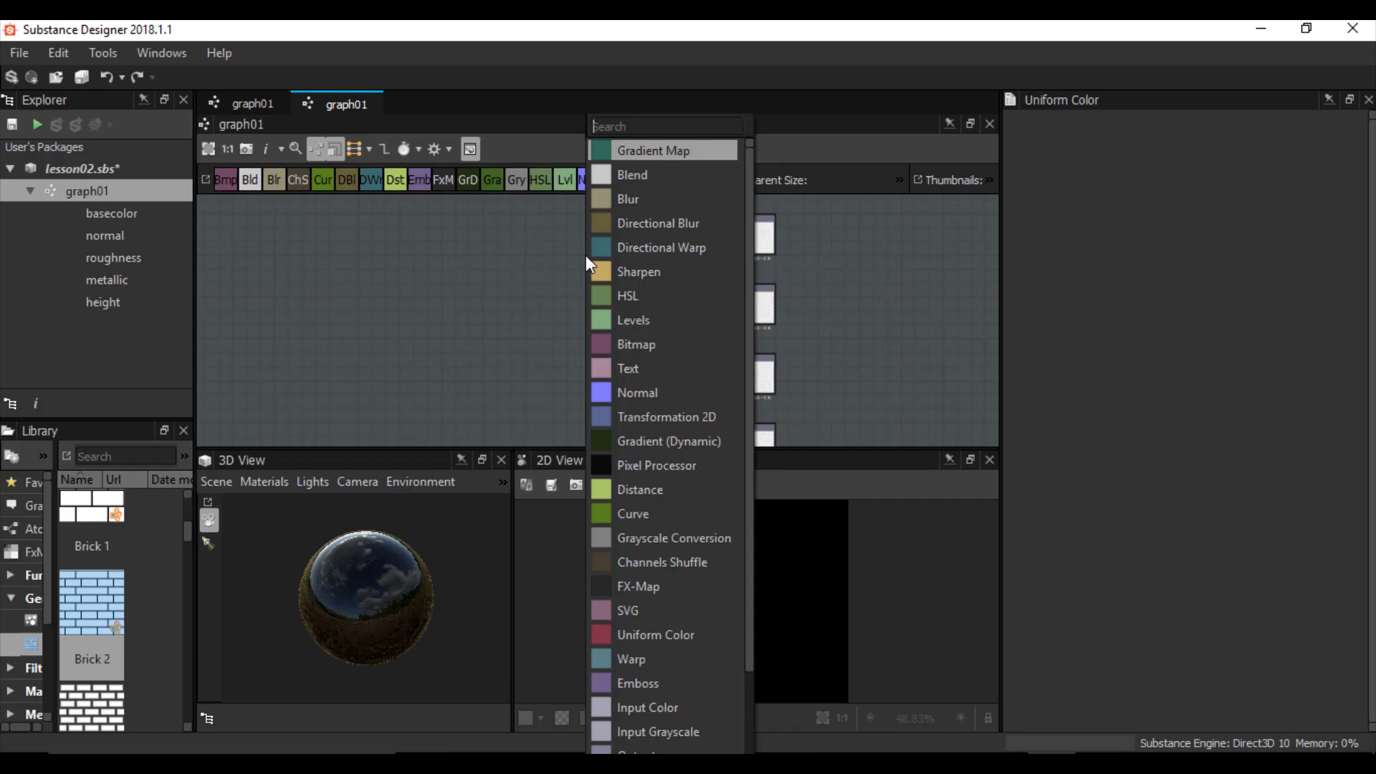
text(un)
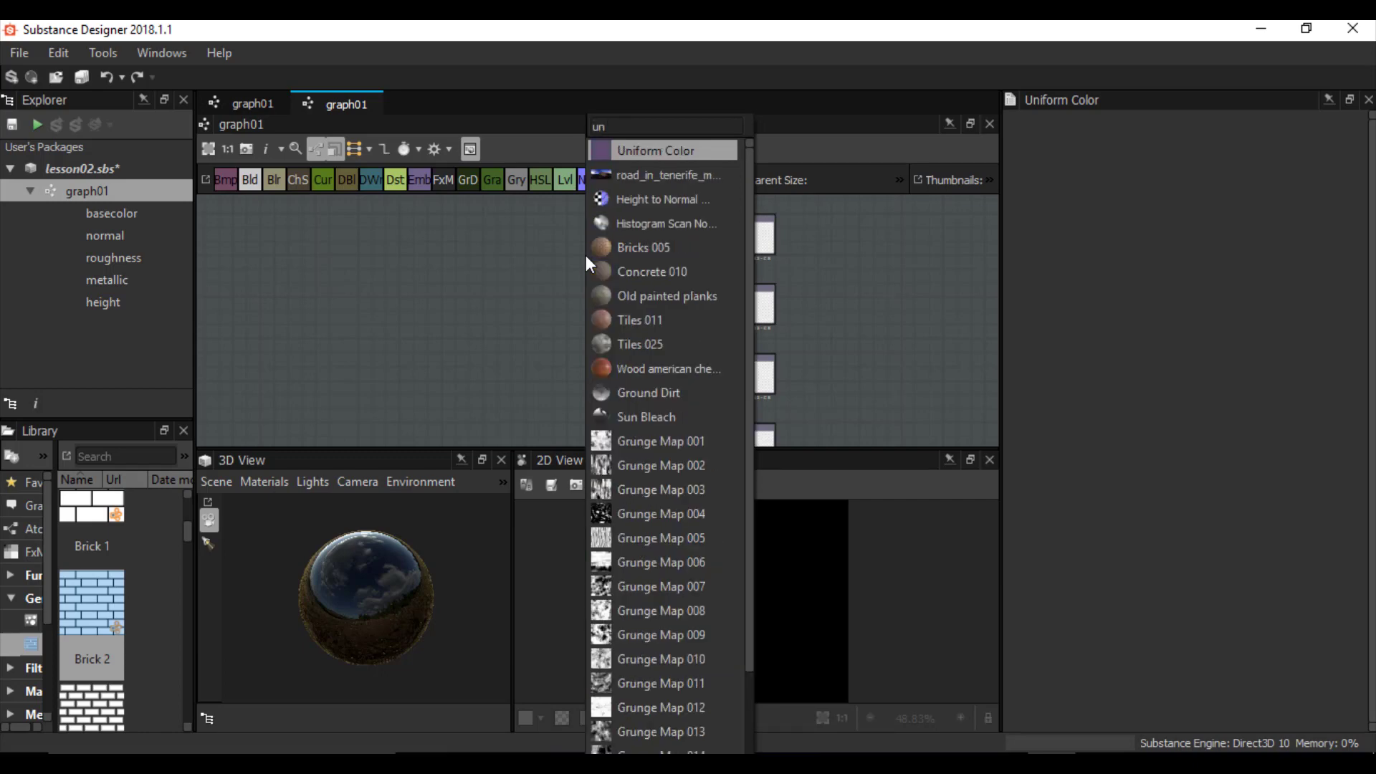
click(648, 150)
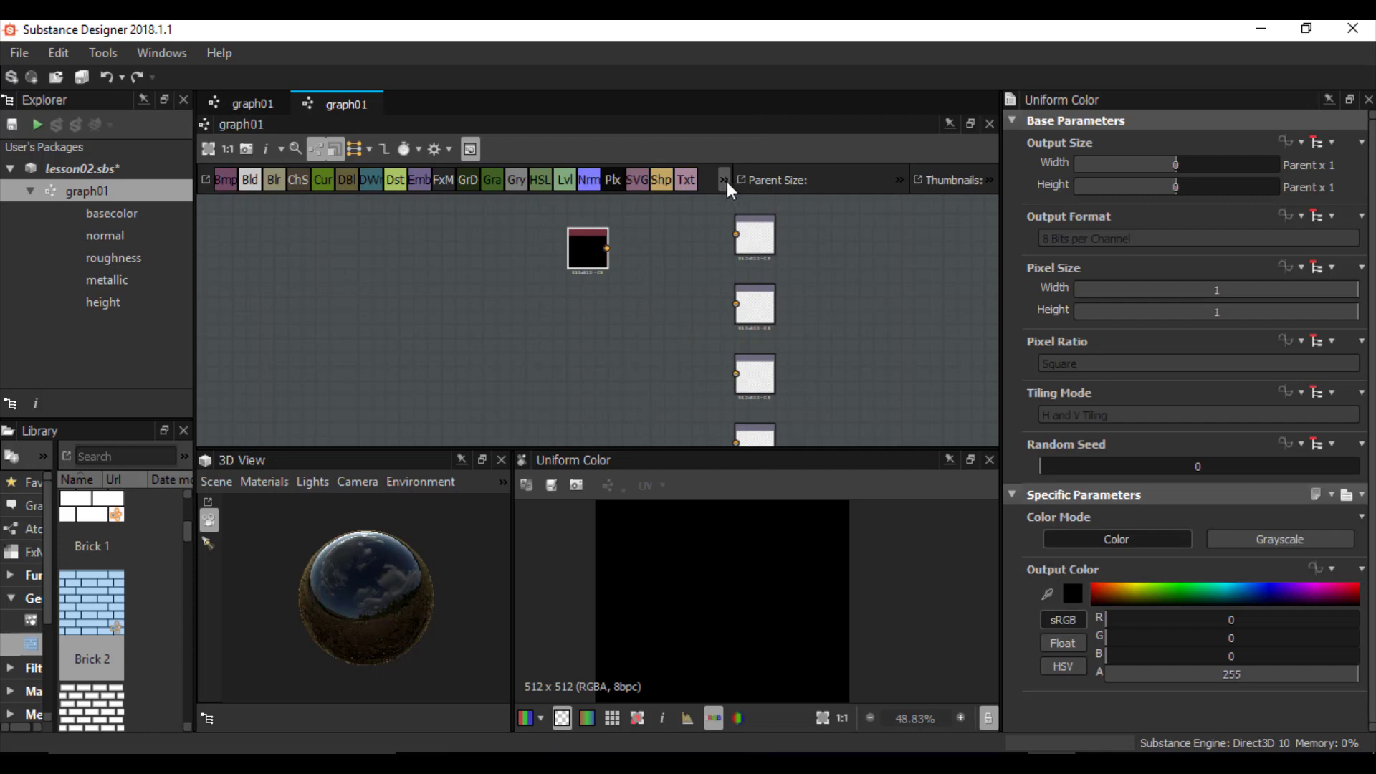
click(332, 149)
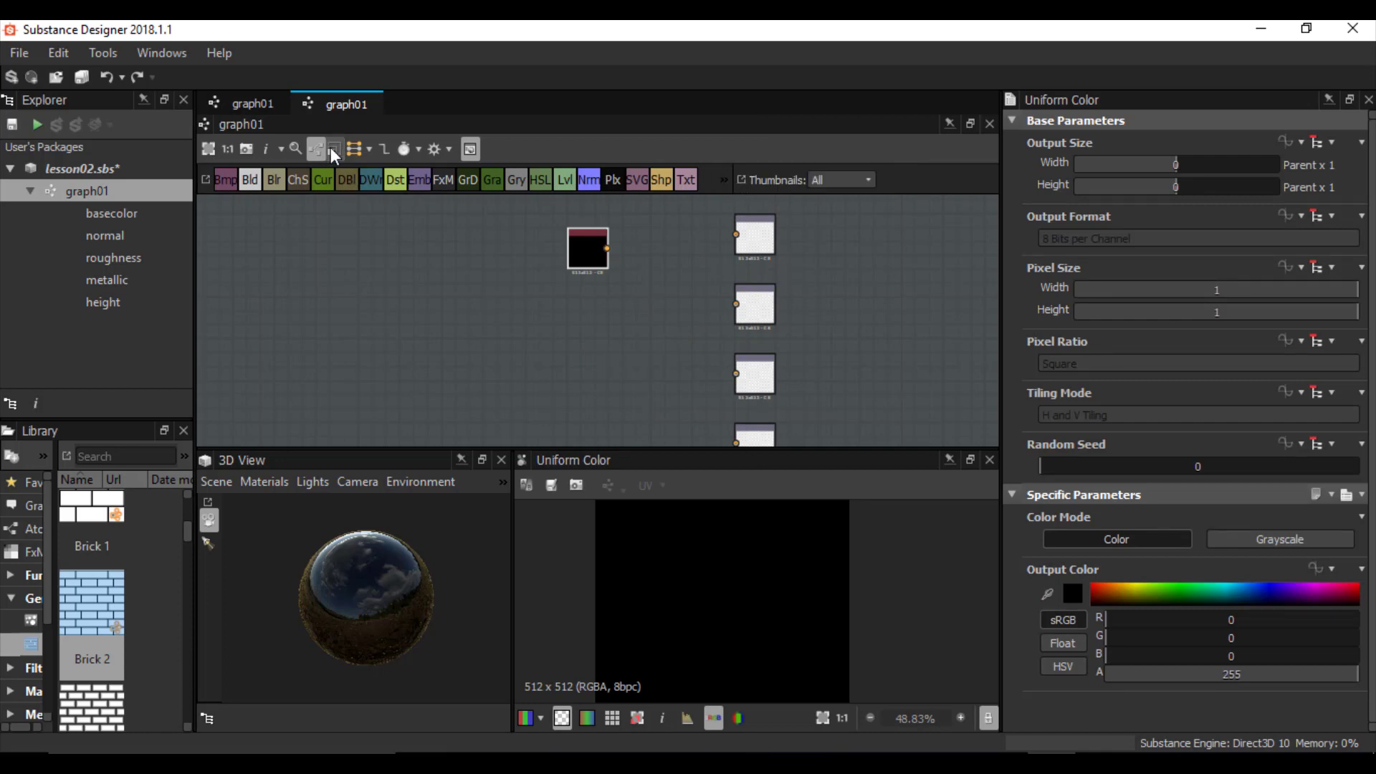
click(190, 279)
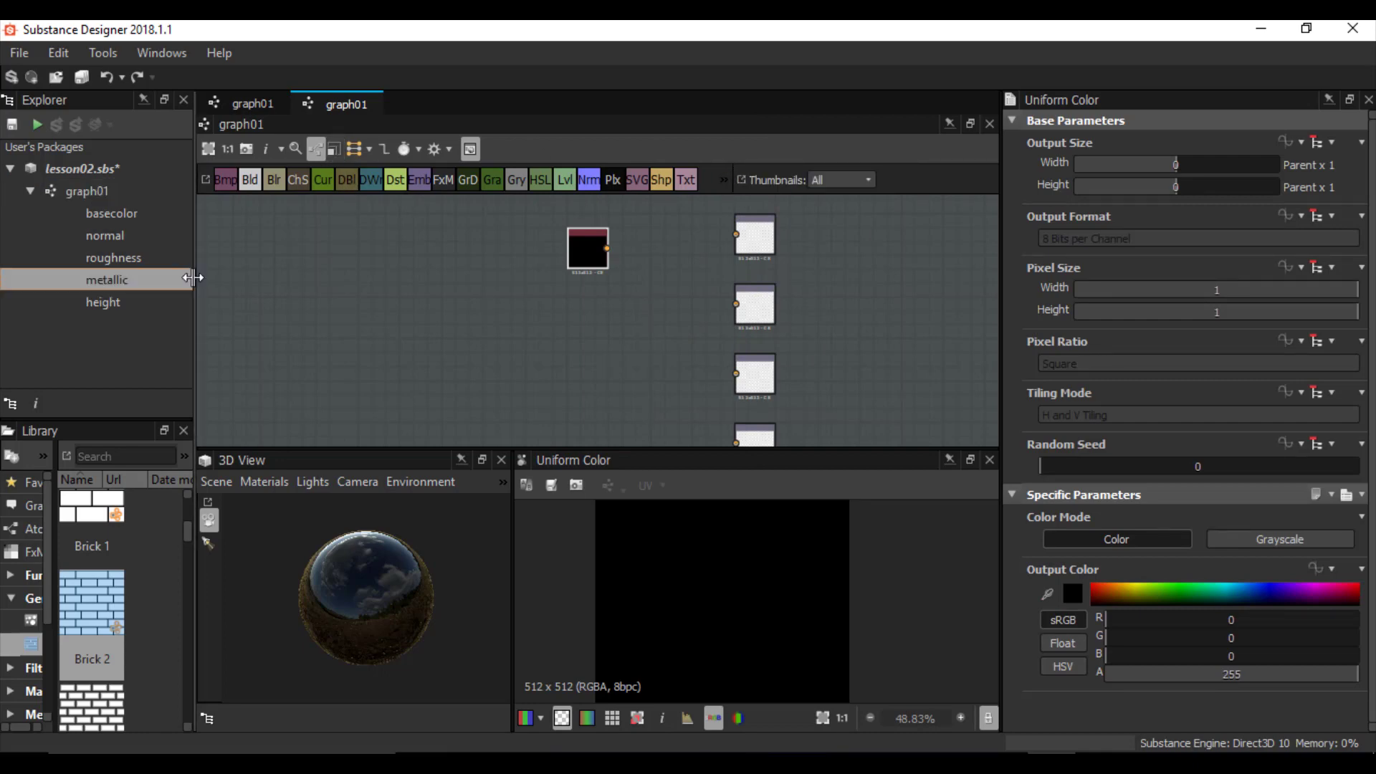
click(724, 180)
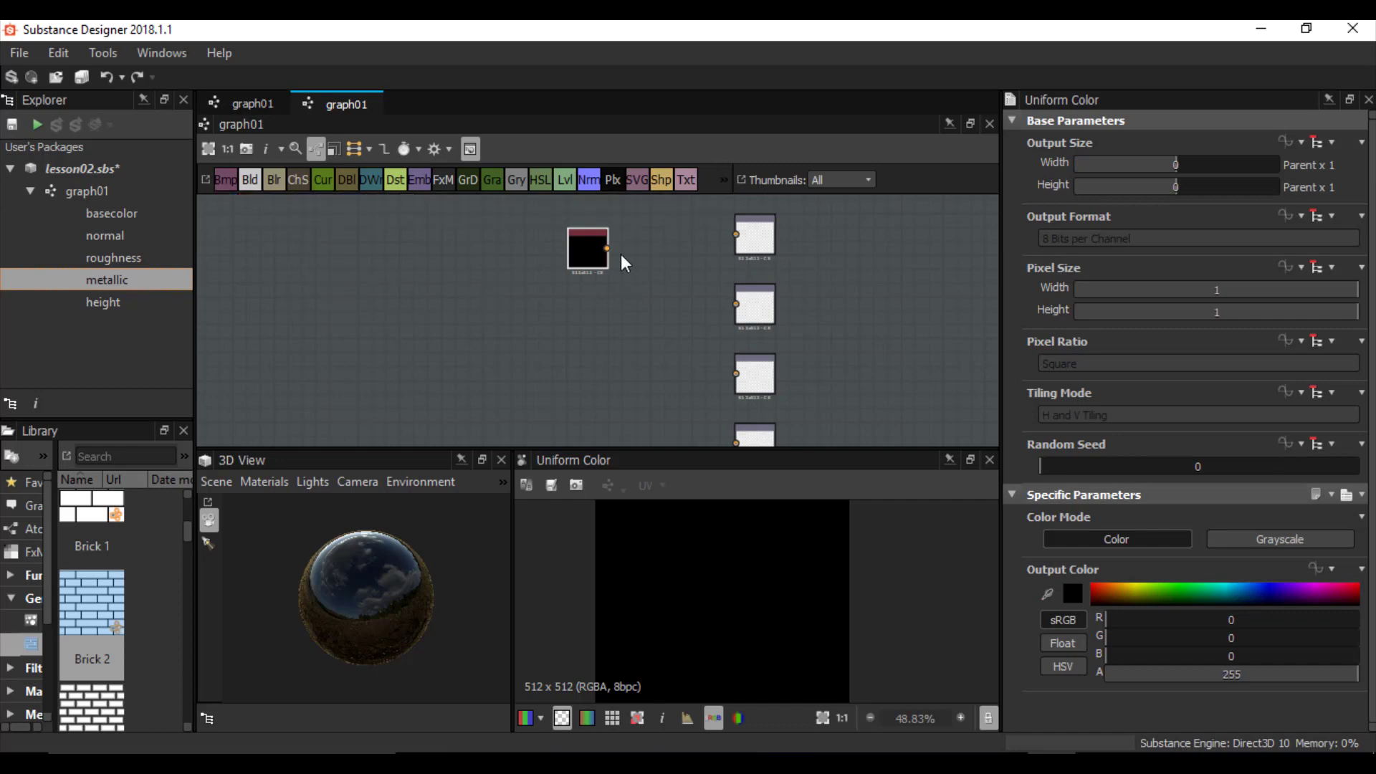
- Place the Uniform Color node level with the BaseColor output and set its output color to pure red, #ffff0000
scroll(645, 267, up, 5)
drag(472, 322, 569, 303)
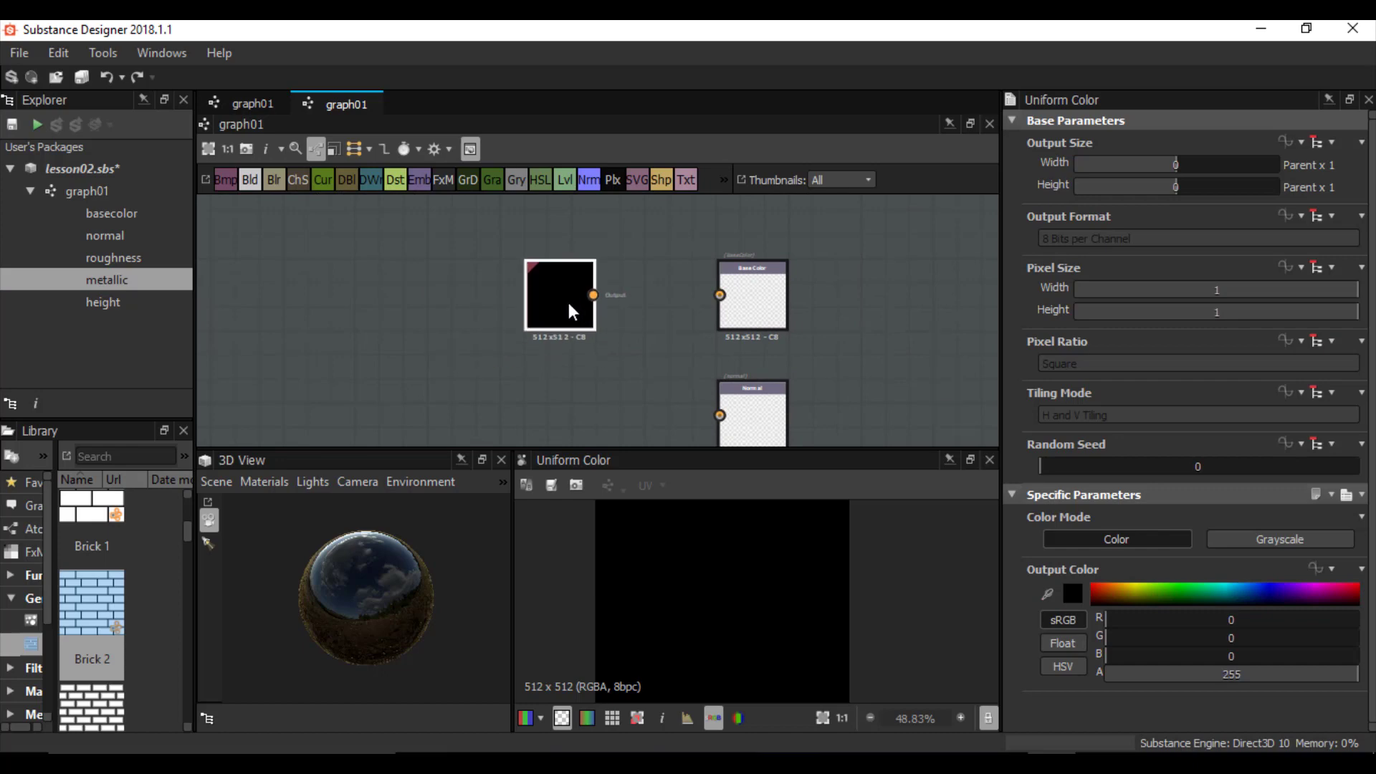
click(1072, 594)
click(1051, 434)
drag(1068, 415, 1181, 377)
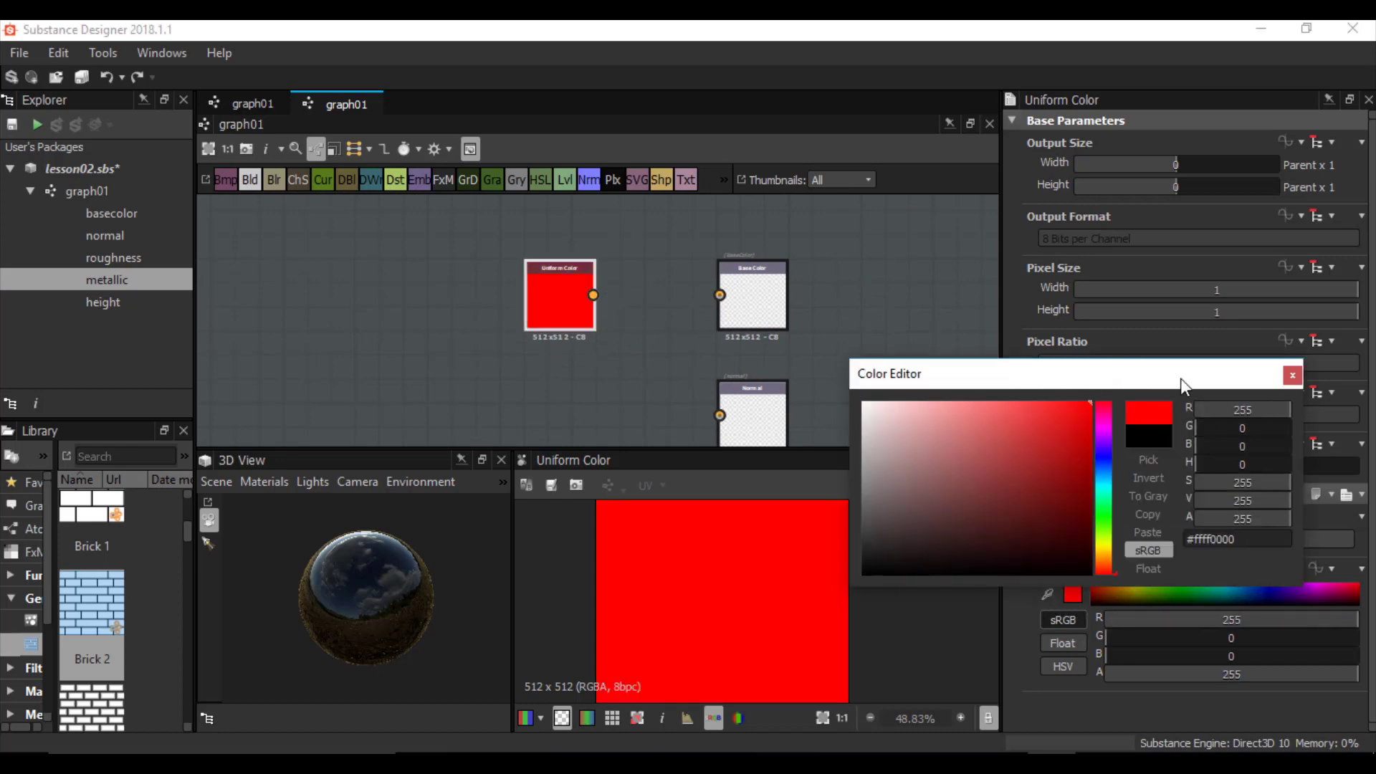
click(1292, 375)
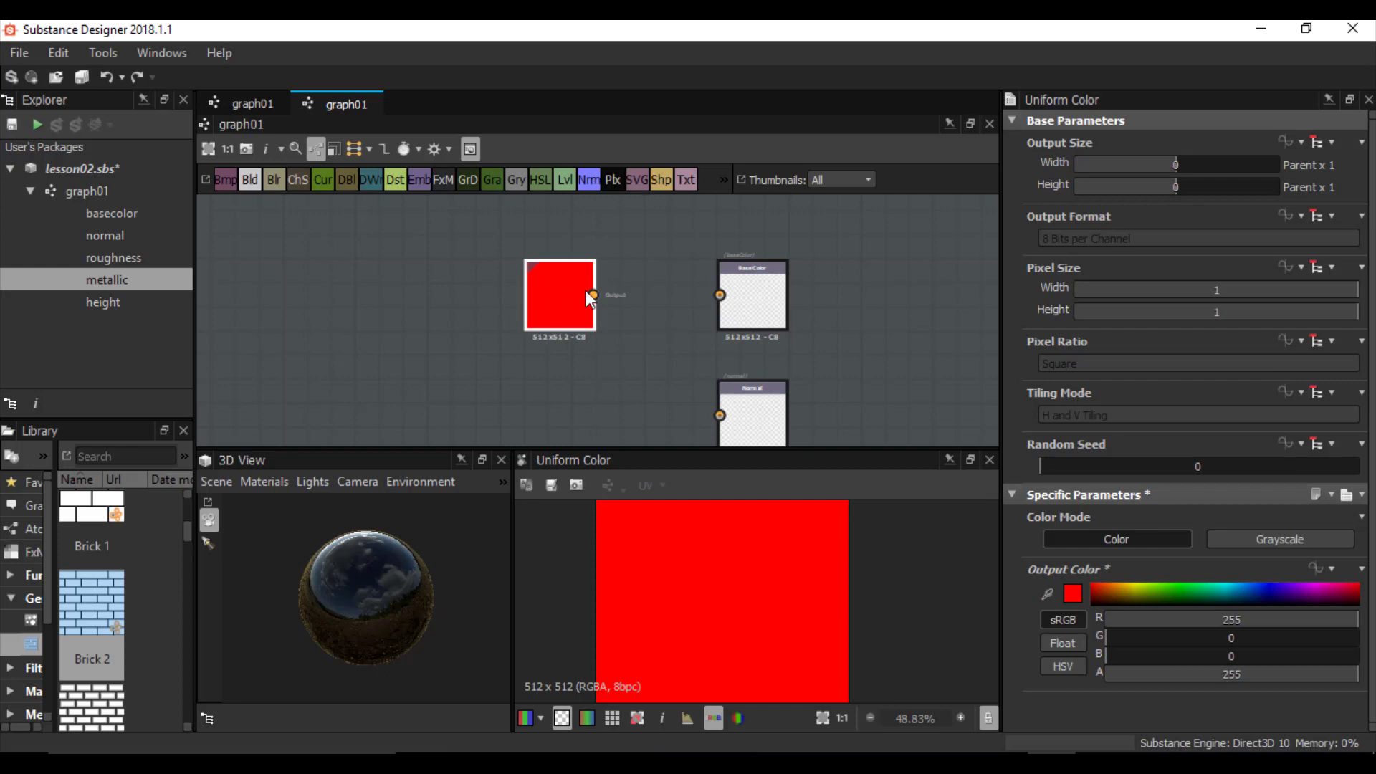
- Connect the red Uniform Color node to the BaseColor output and examine the sphere in the 3D view
drag(592, 296, 719, 295)
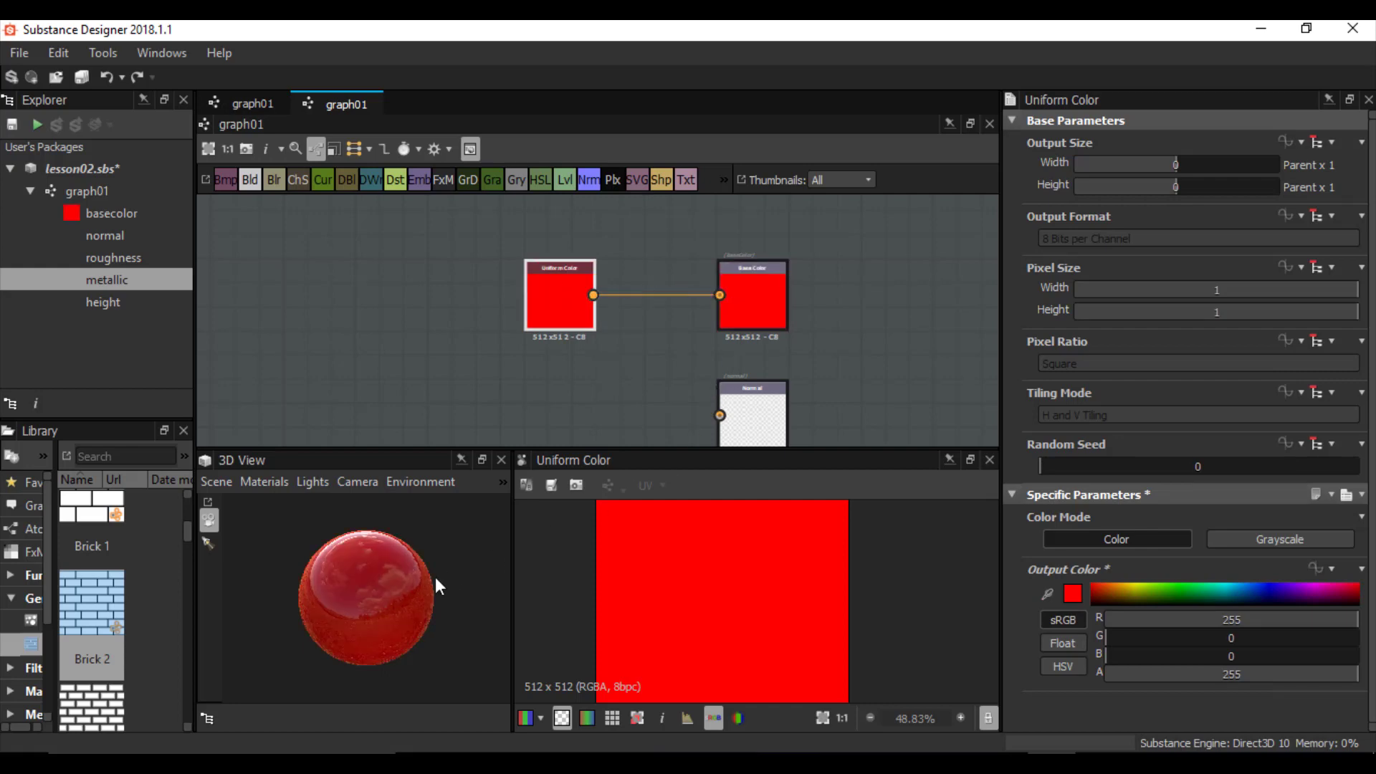
scroll(334, 619, up, 3)
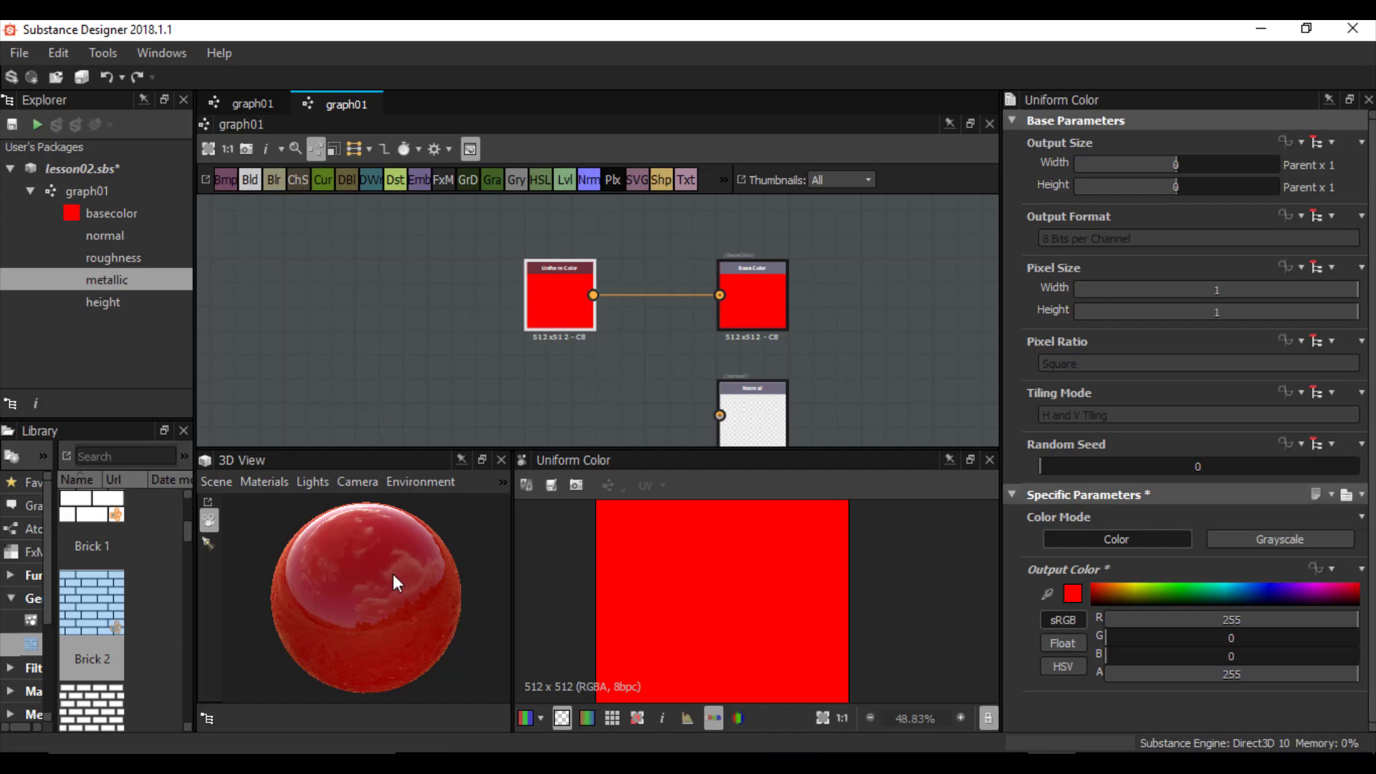
scroll(380, 584, up, 2)
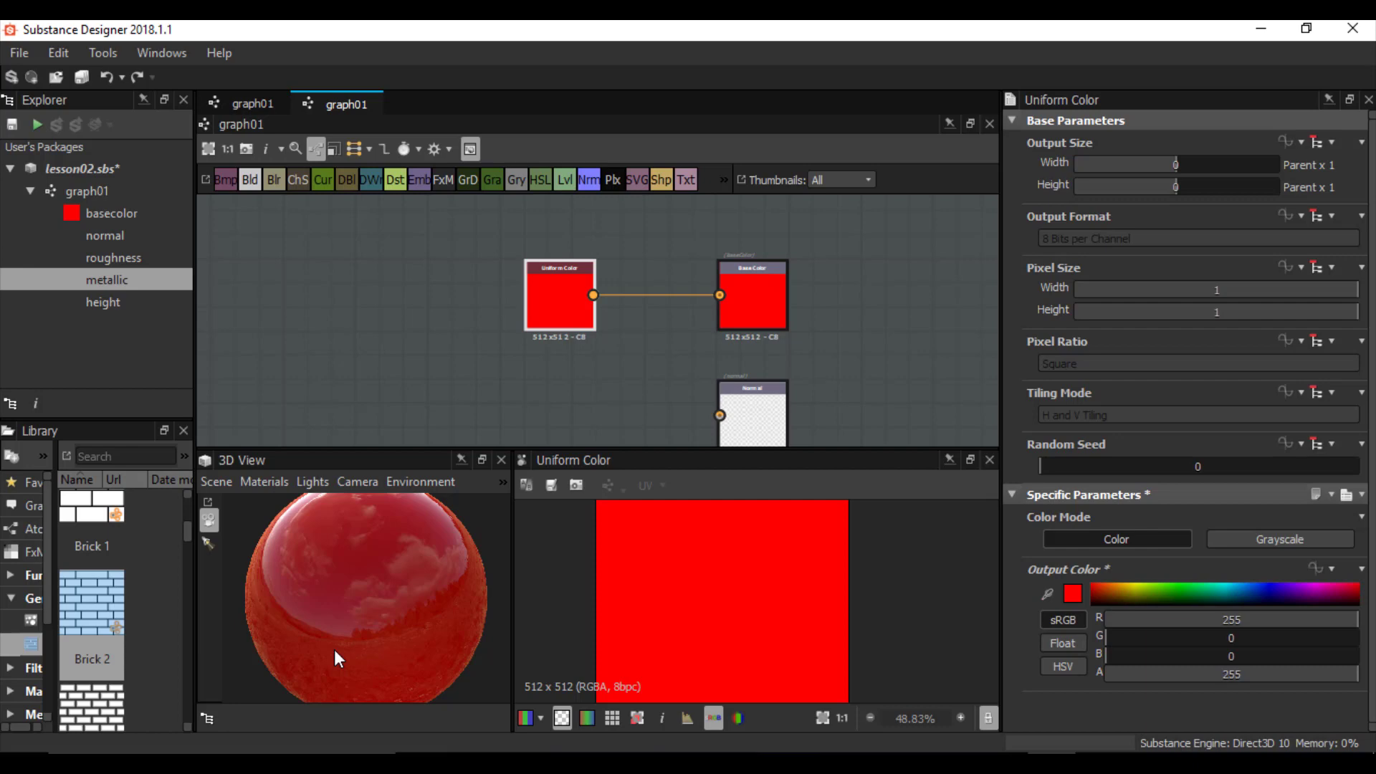
- Add a second Uniform Color node beside the Roughness output and connect it to that output
middle_drag(633, 344, 695, 190)
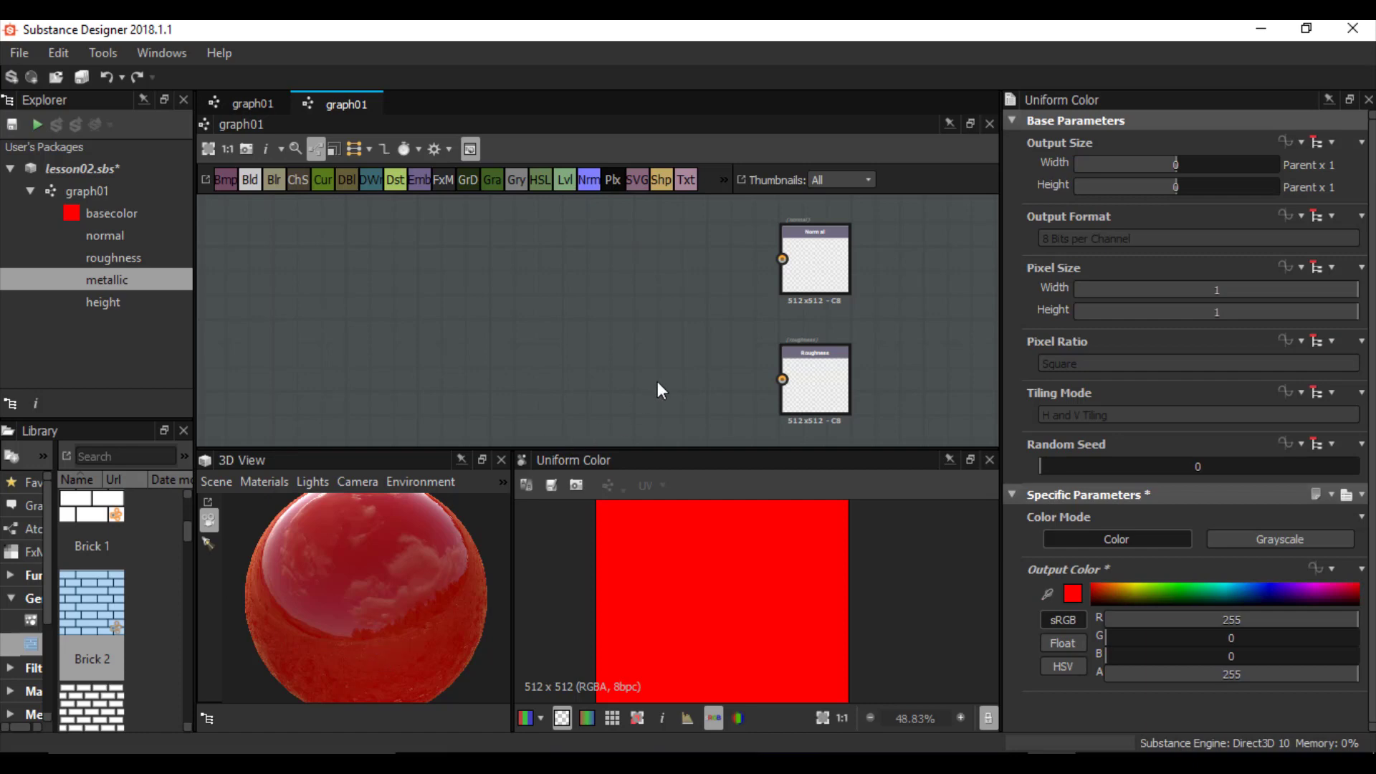
key(space)
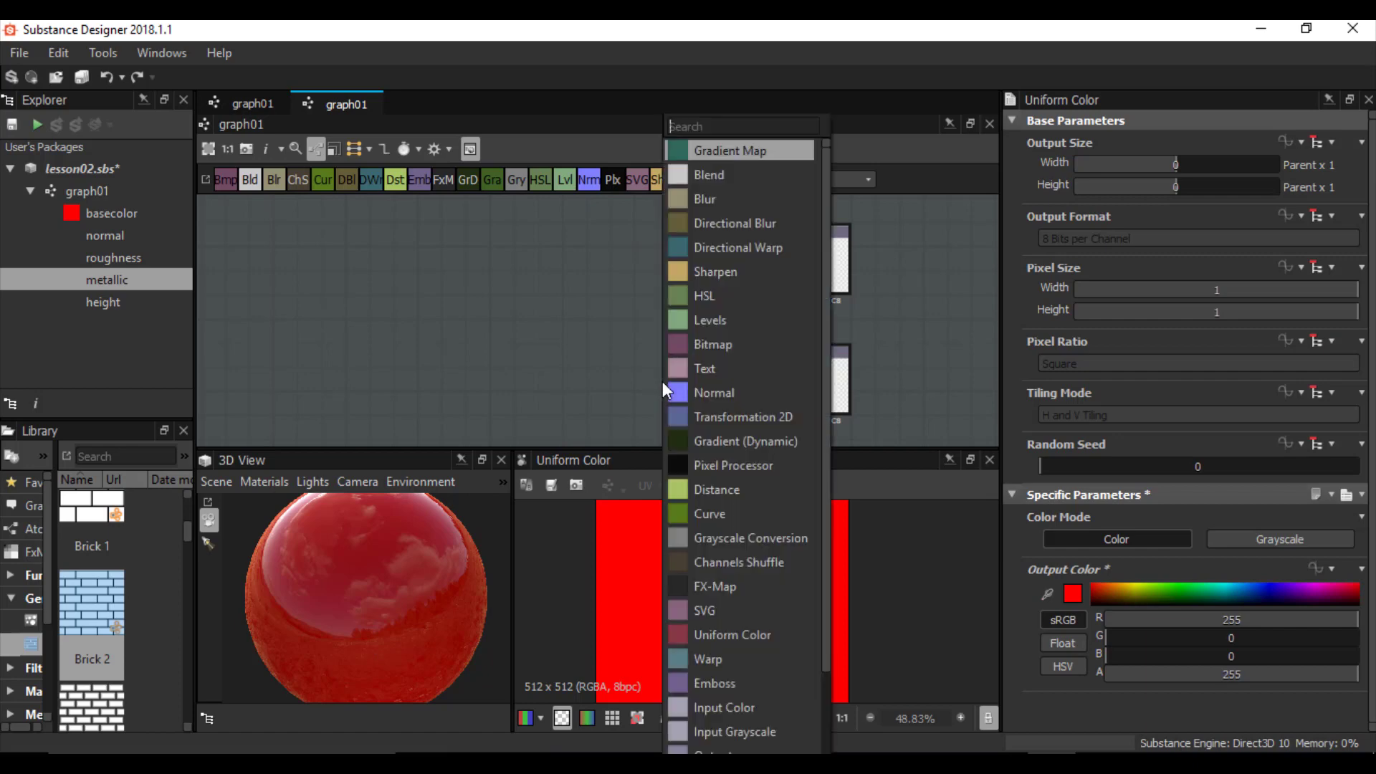
text(un)
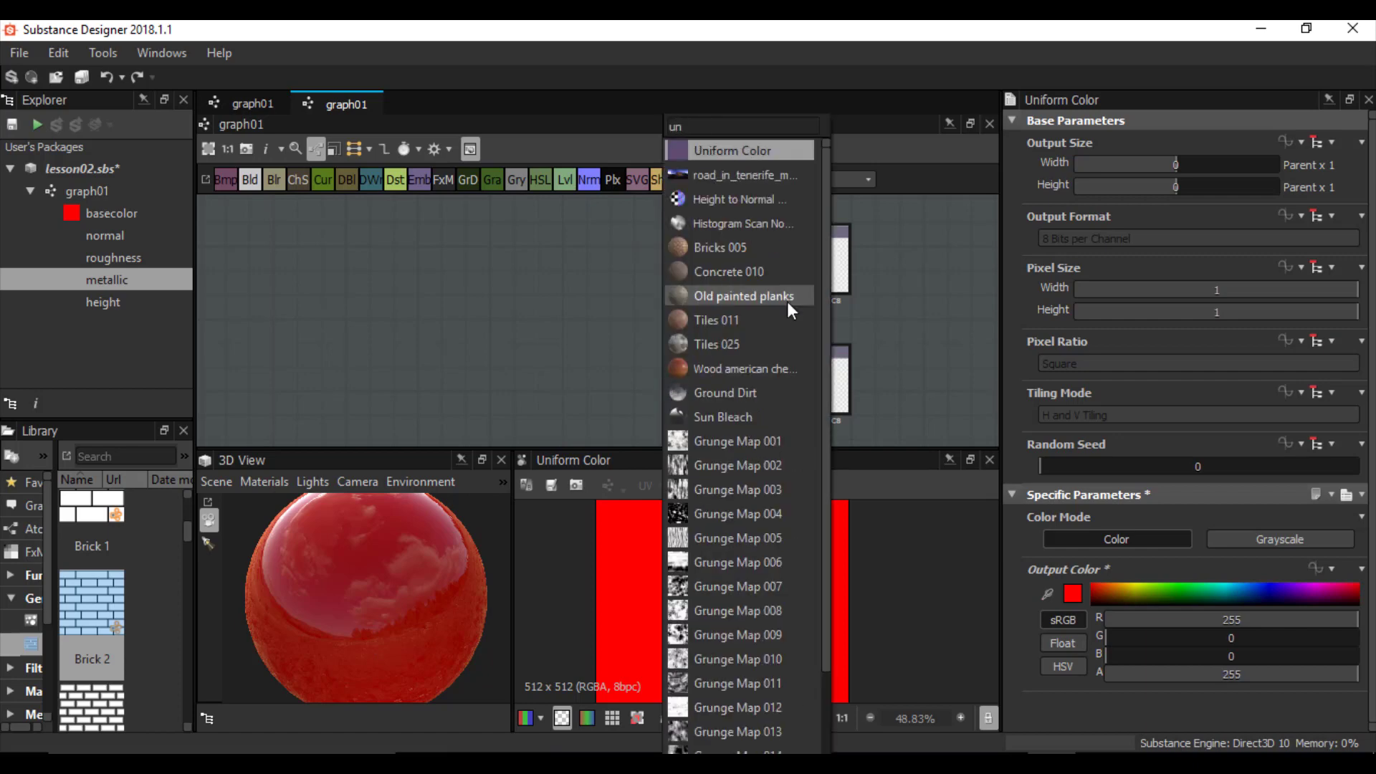
click(729, 149)
middle_drag(734, 311, 616, 308)
drag(601, 304, 679, 305)
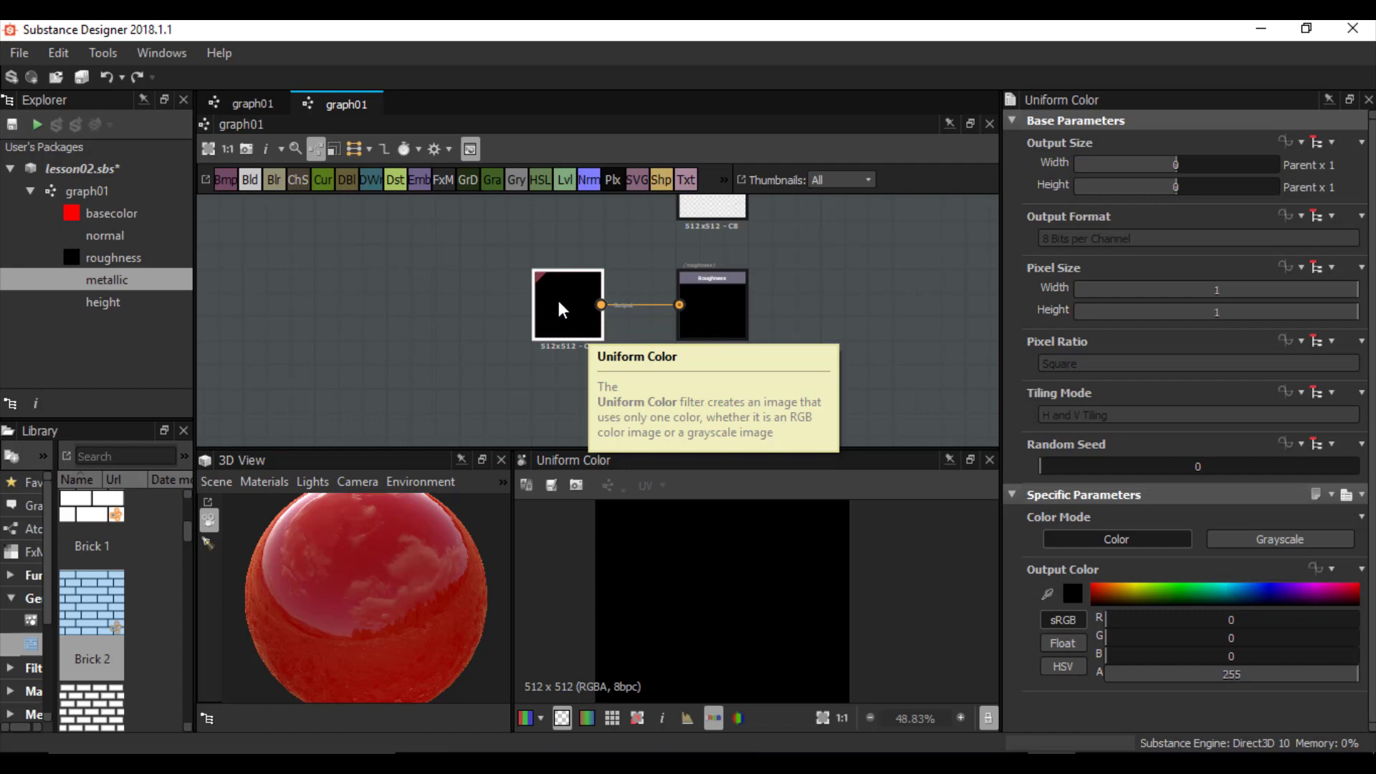
- Set the Roughness Uniform Color node's output color to dark grey with R, G and B at 41
click(1073, 593)
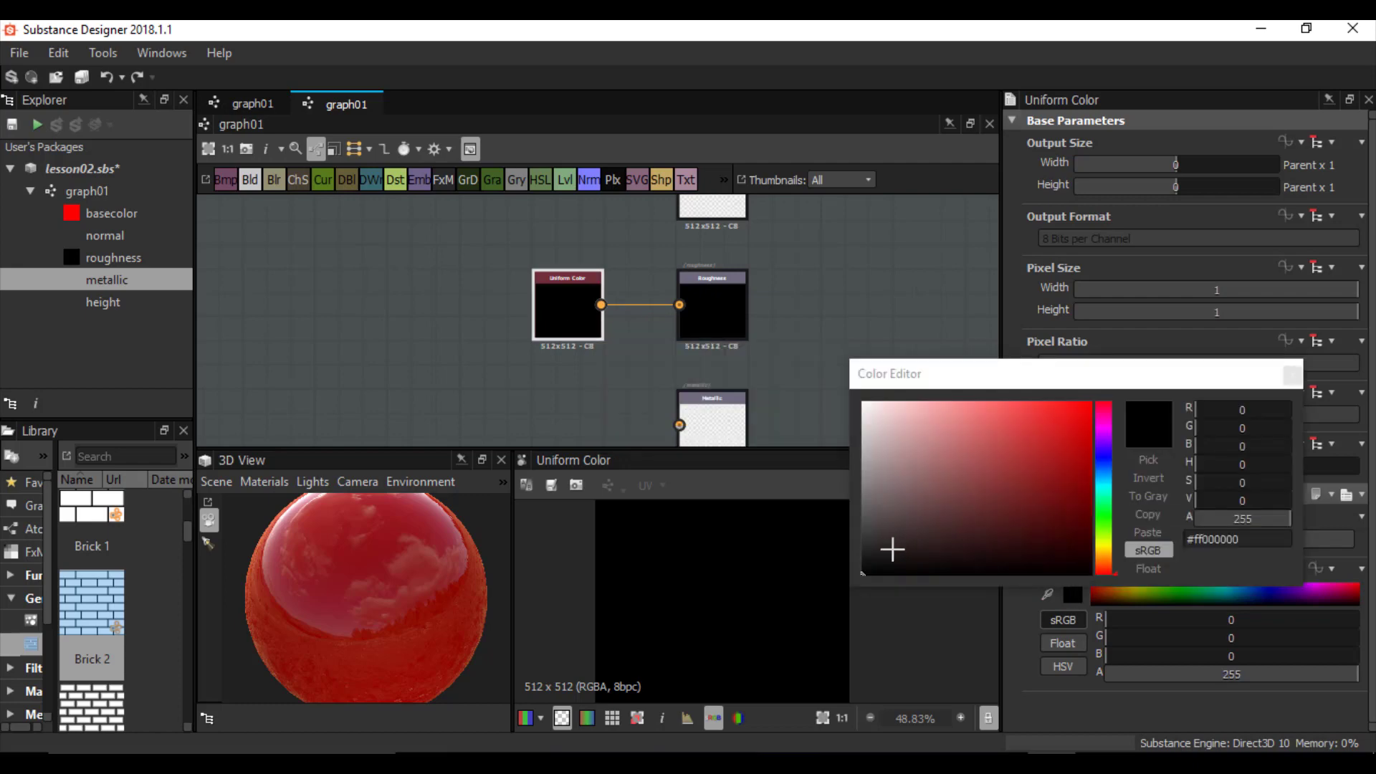
click(857, 549)
drag(858, 549, 851, 547)
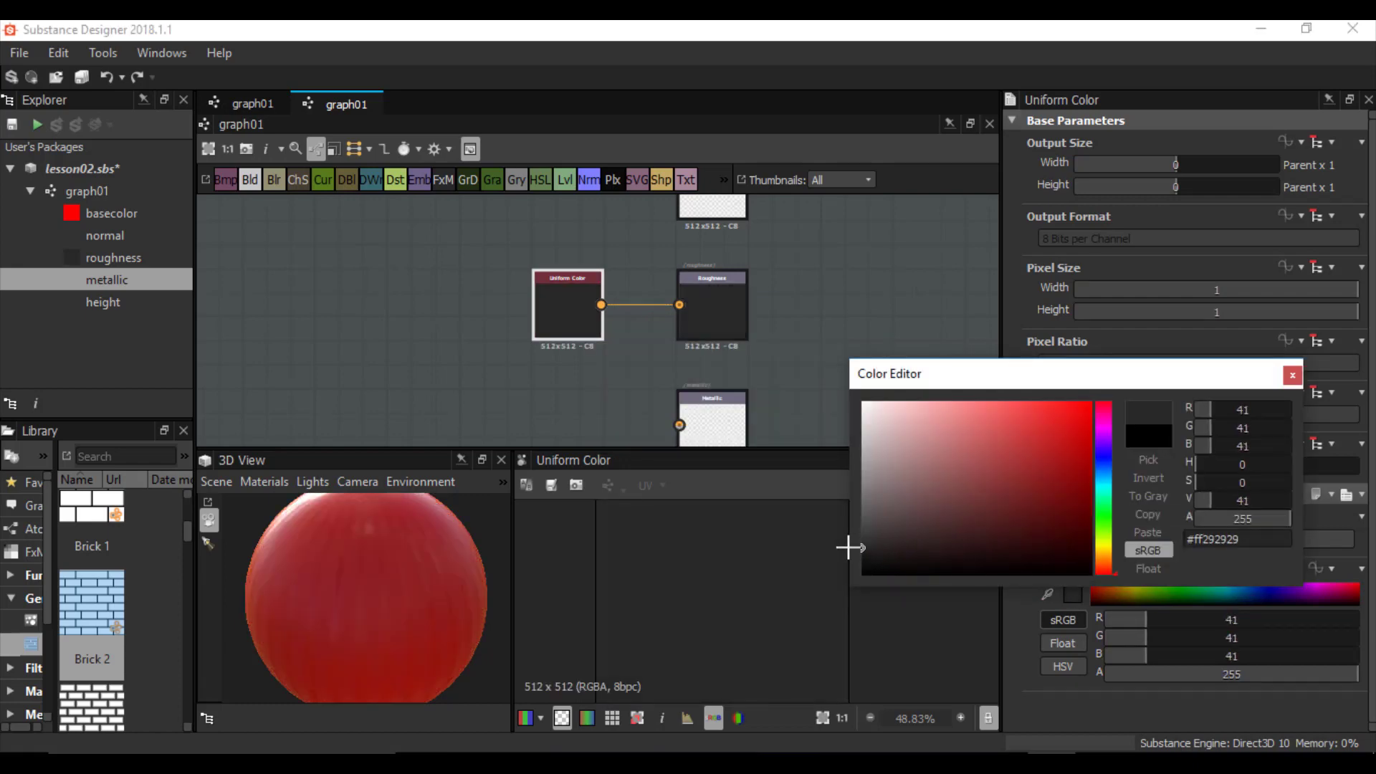
click(1292, 375)
- Add a third Uniform Color node beside the Metallic output and connect it to that output
middle_drag(687, 399, 688, 337)
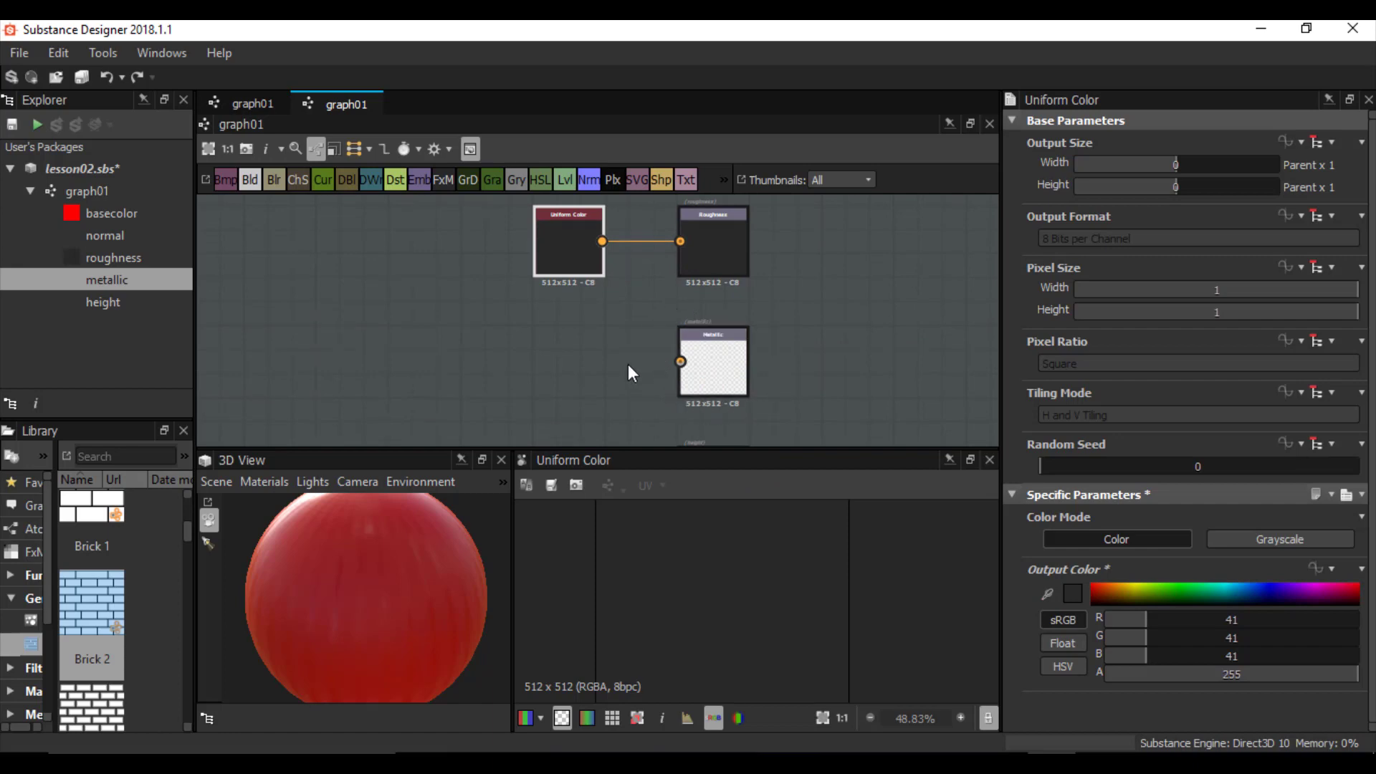
key(space)
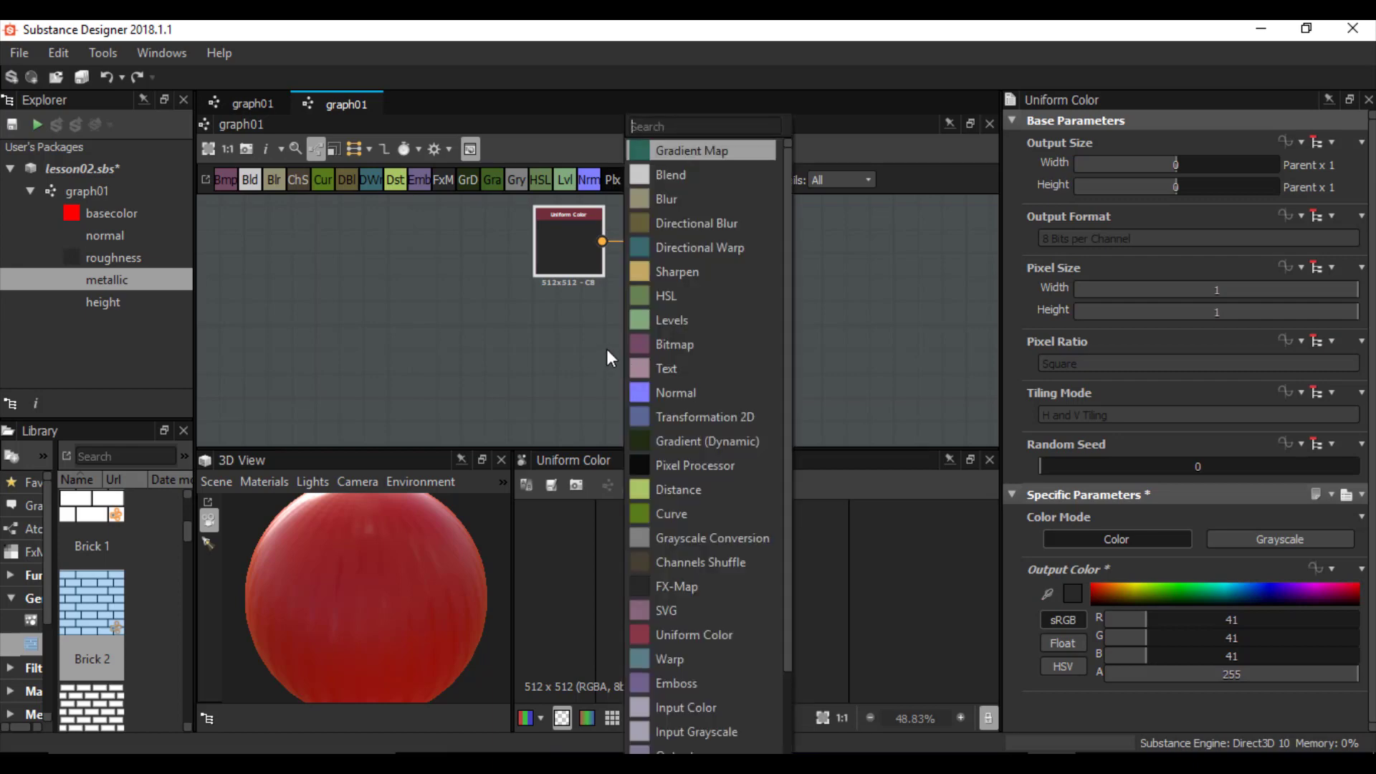
text(un)
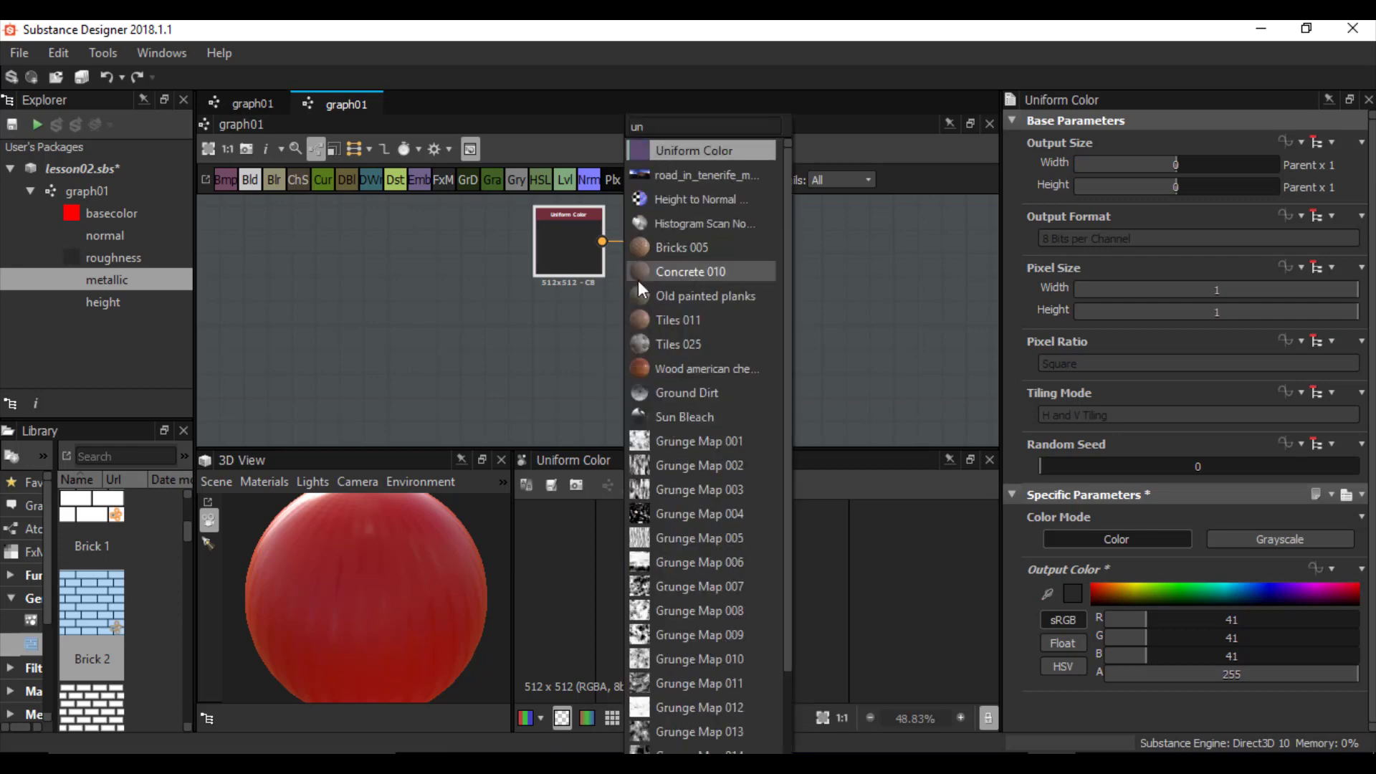
click(687, 152)
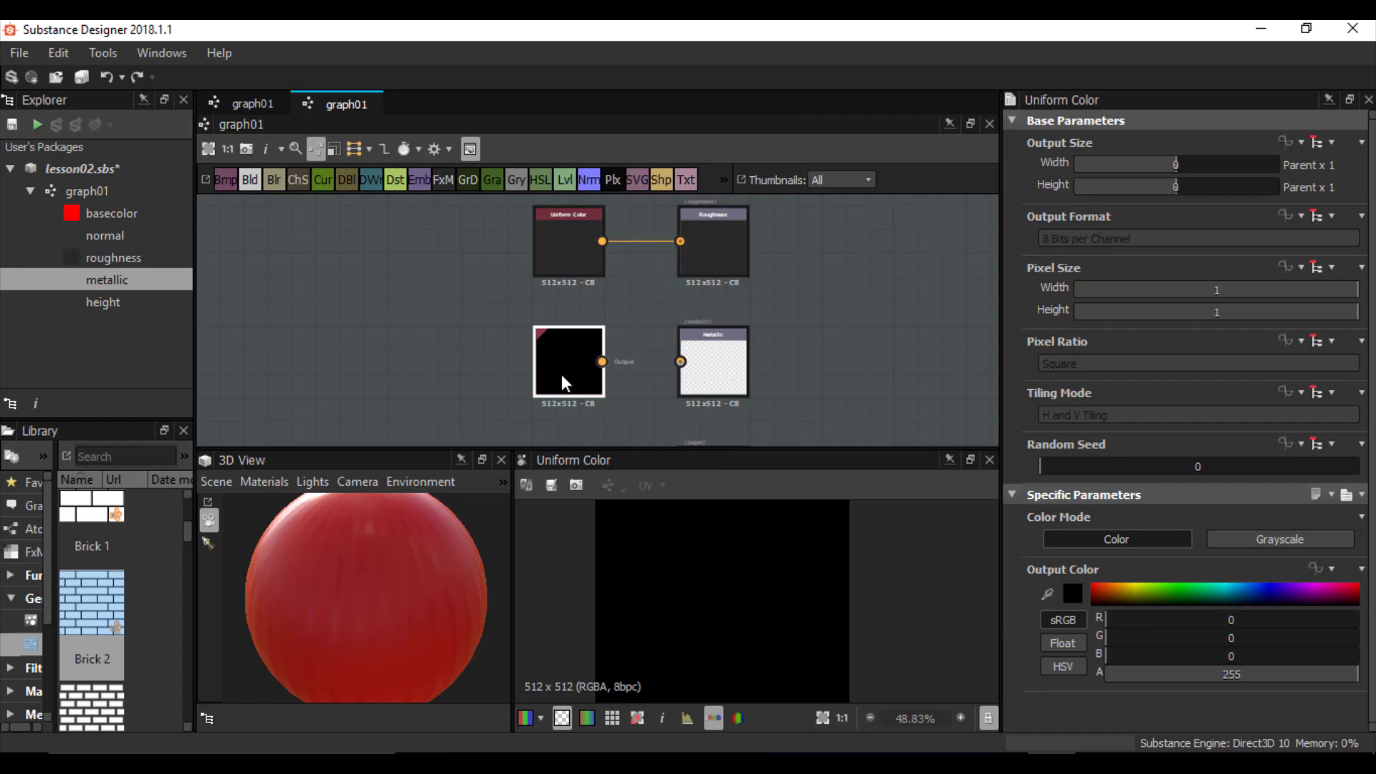
drag(654, 351, 683, 362)
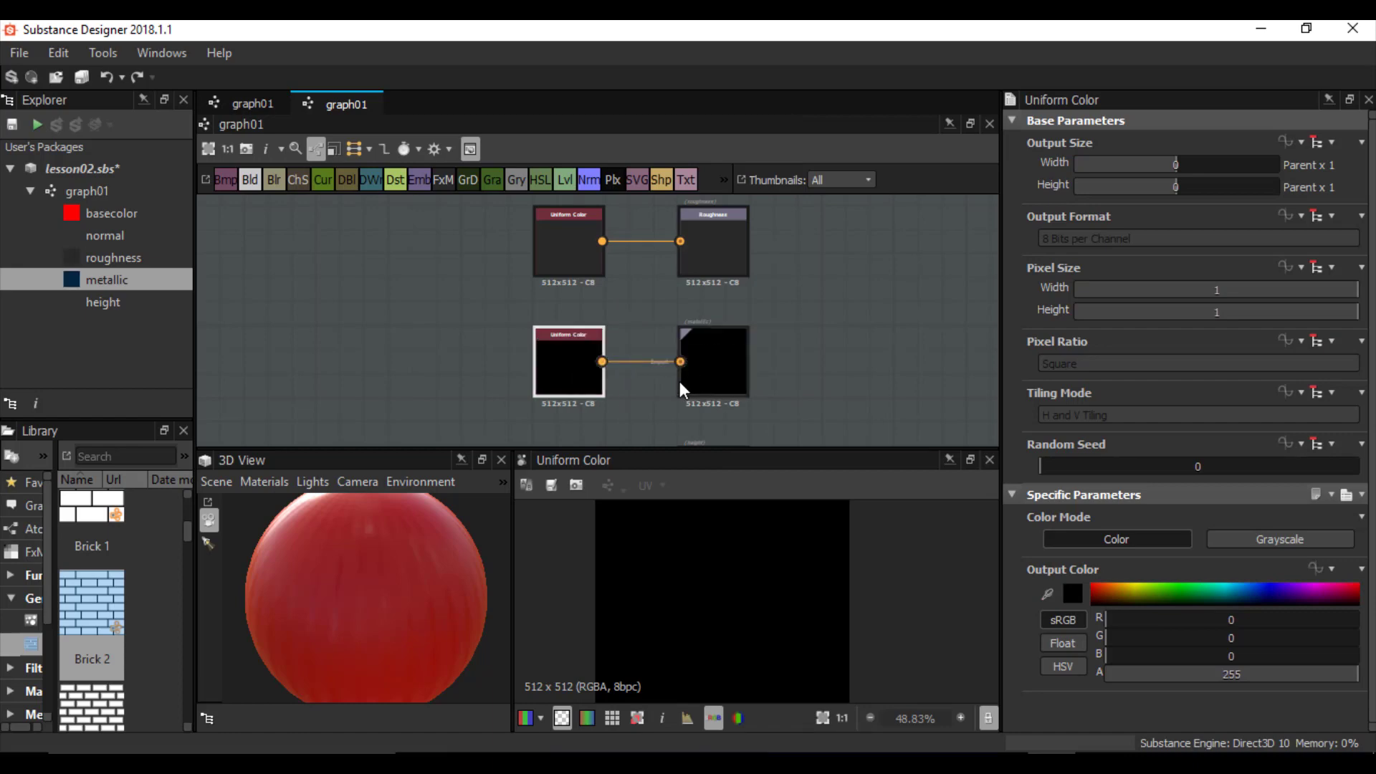
- Set the Metallic Uniform Color node's output color to pure white, #ffffffff
scroll(579, 367, up, 3)
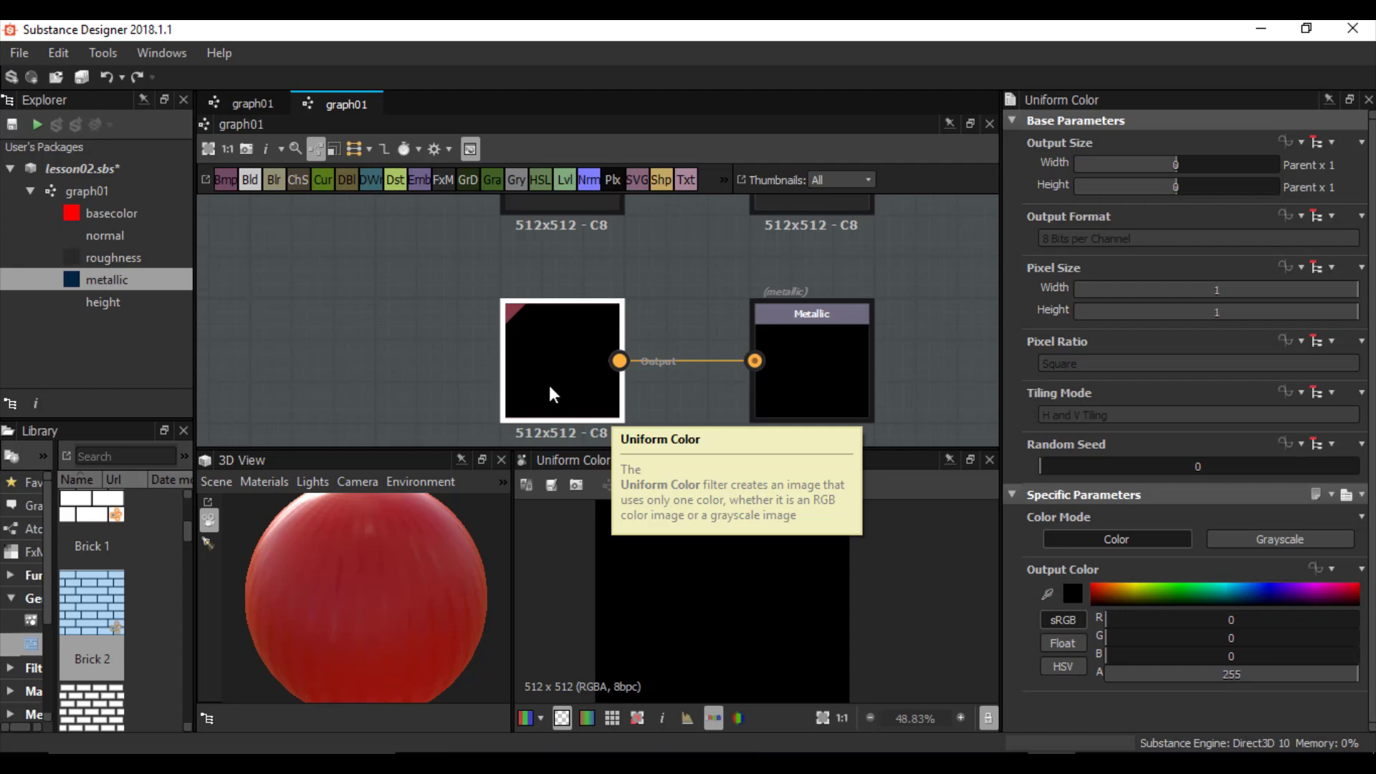
click(1074, 596)
drag(1013, 518, 783, 378)
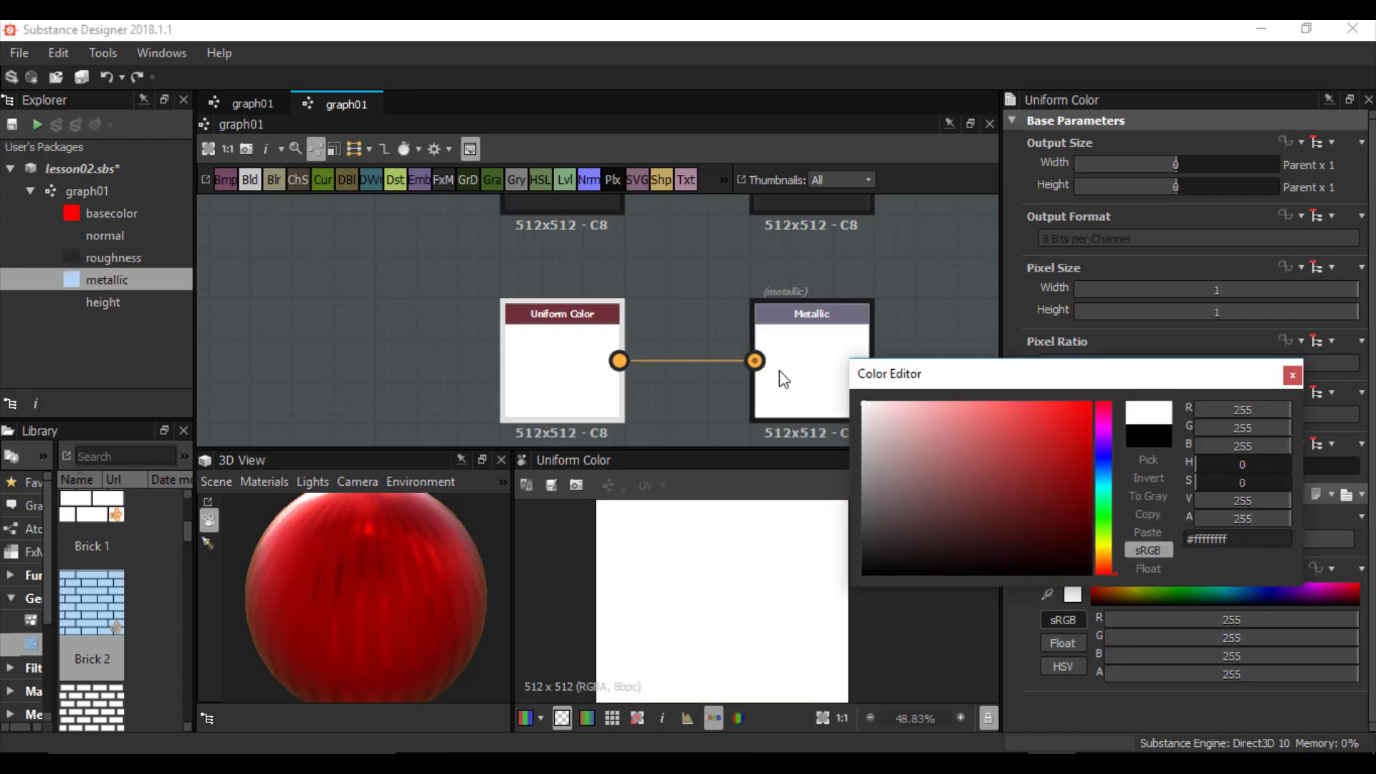
click(1291, 375)
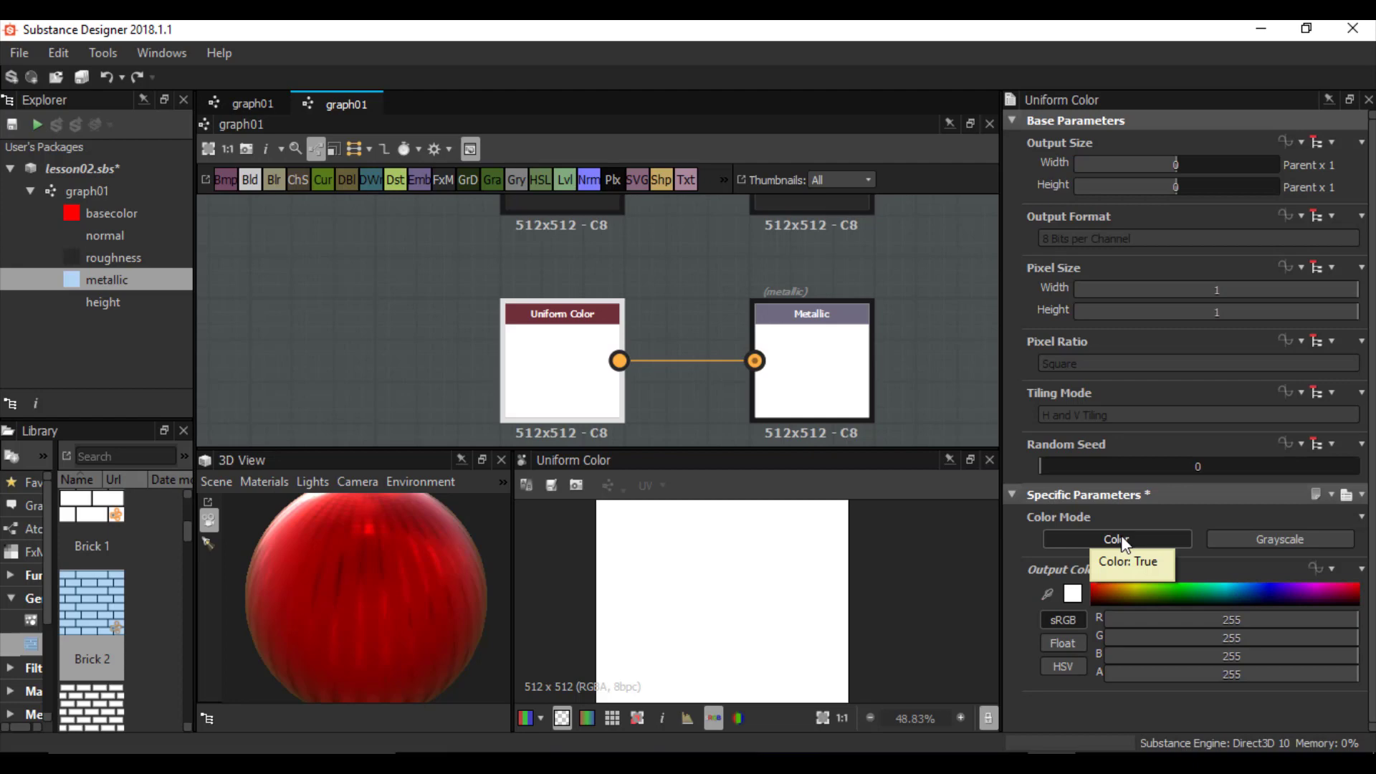
- Switch the color mode of the Uniform Color nodes feeding Metallic and Roughness to Grayscale
click(1280, 541)
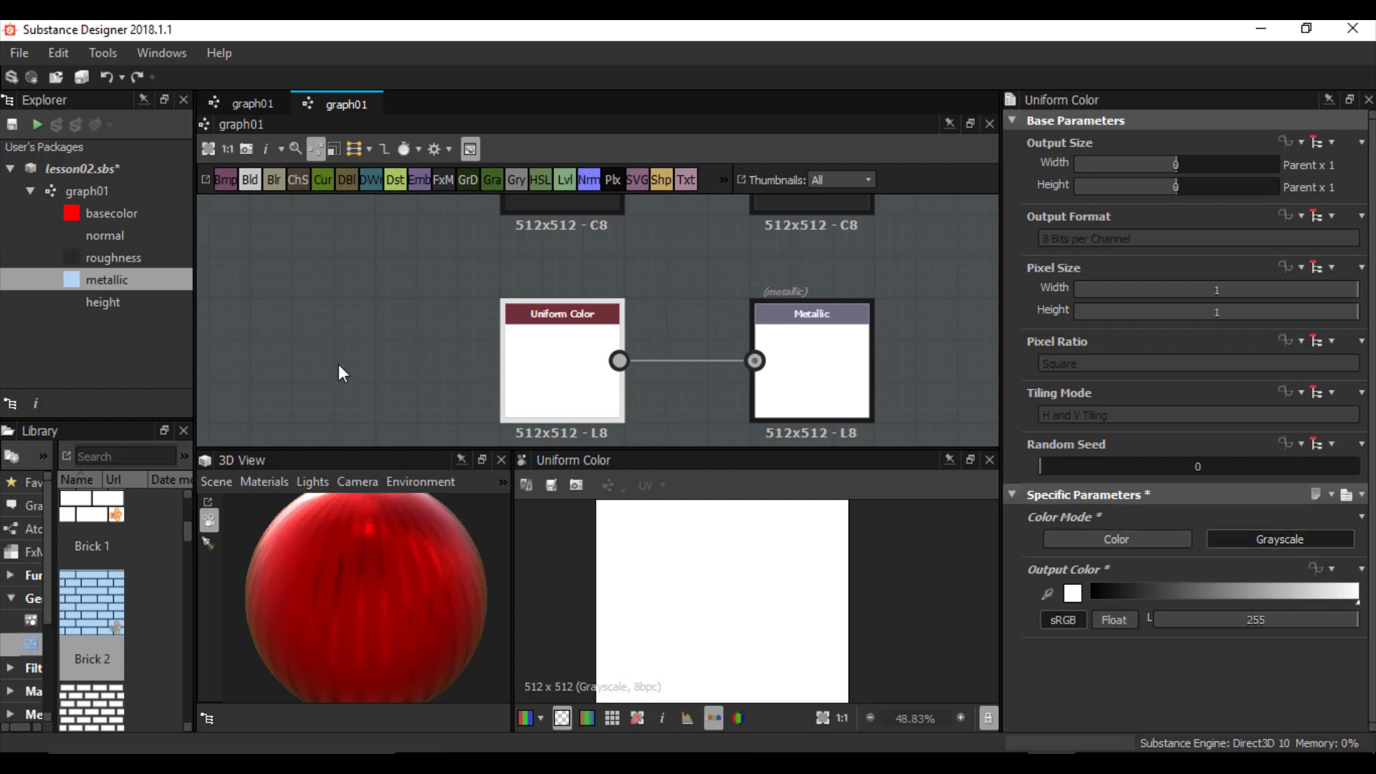
middle_drag(583, 286, 540, 437)
click(514, 334)
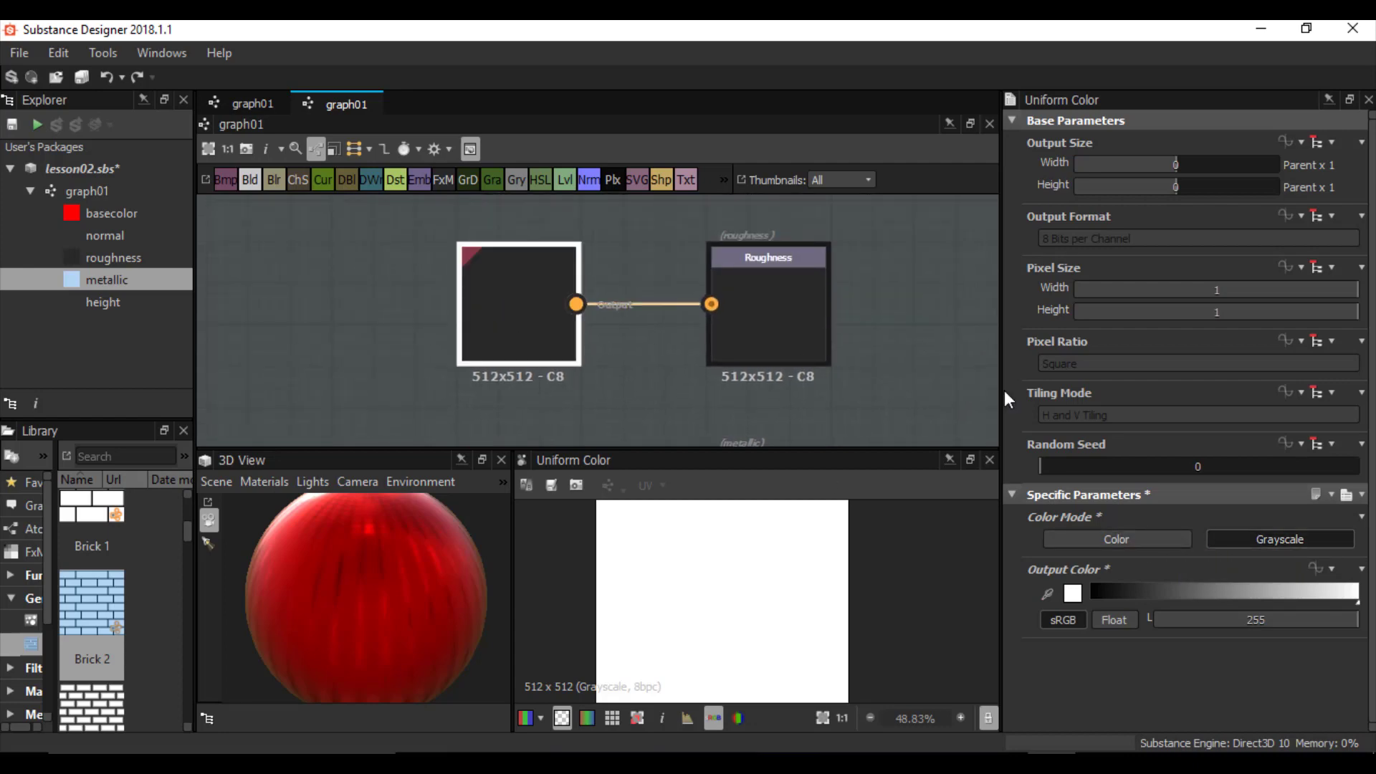
click(1271, 540)
scroll(554, 314, down, 3)
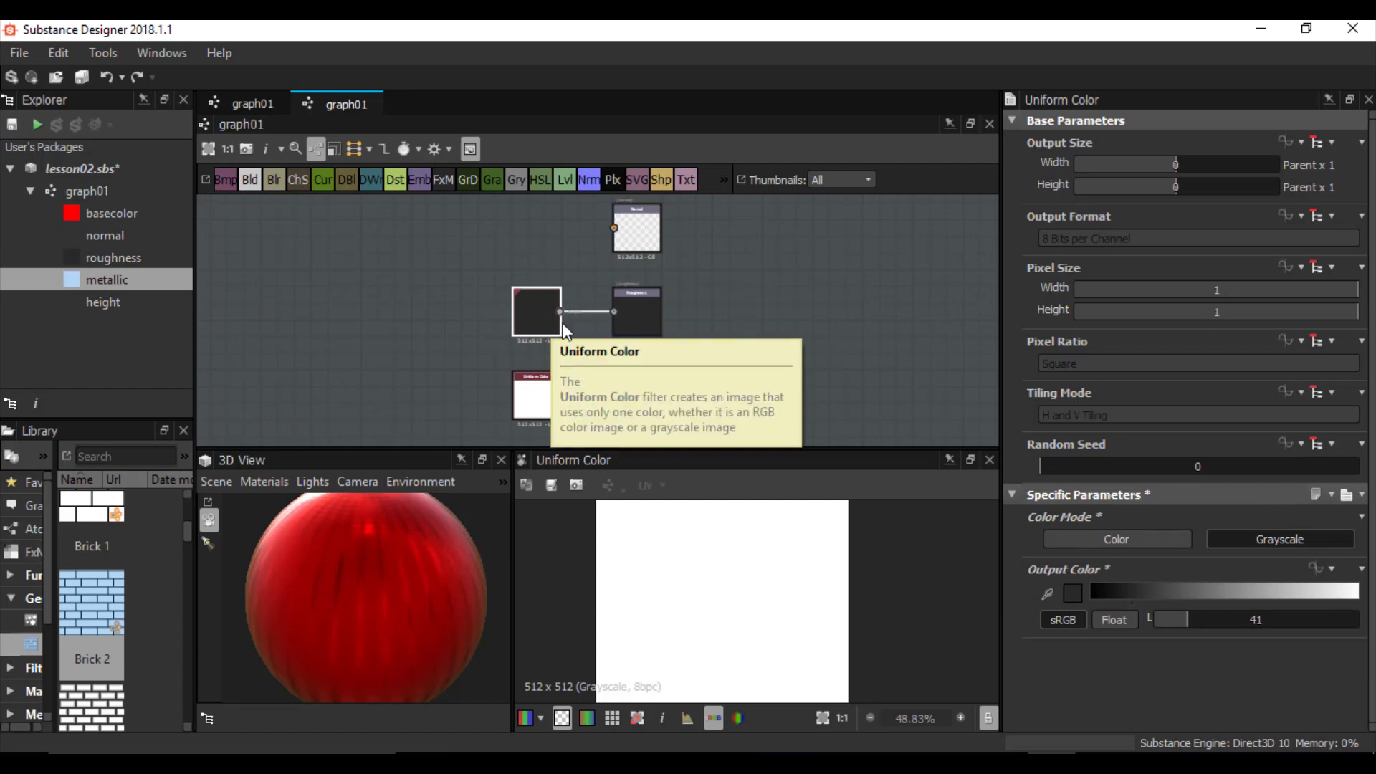
scroll(530, 332, down, 2)
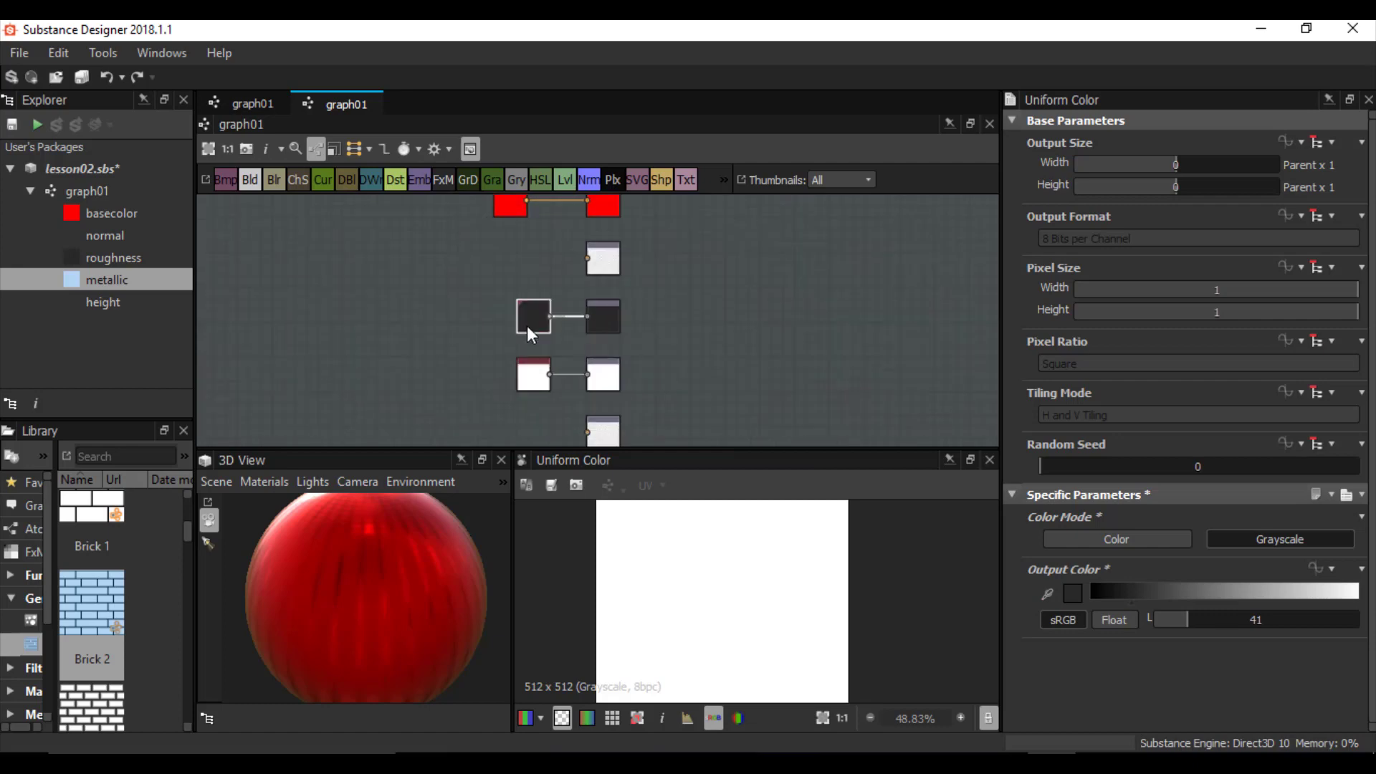
scroll(548, 336, up, 2)
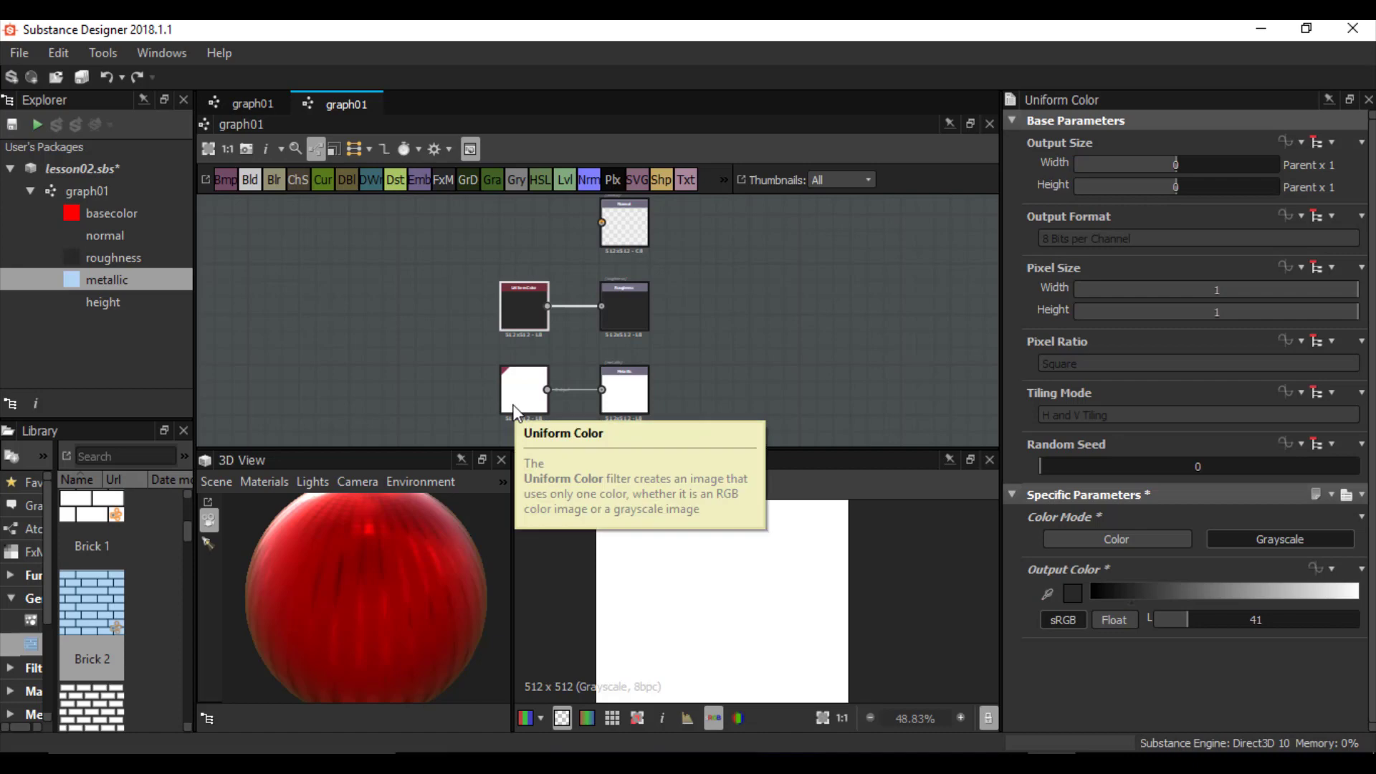
scroll(513, 404, up, 2)
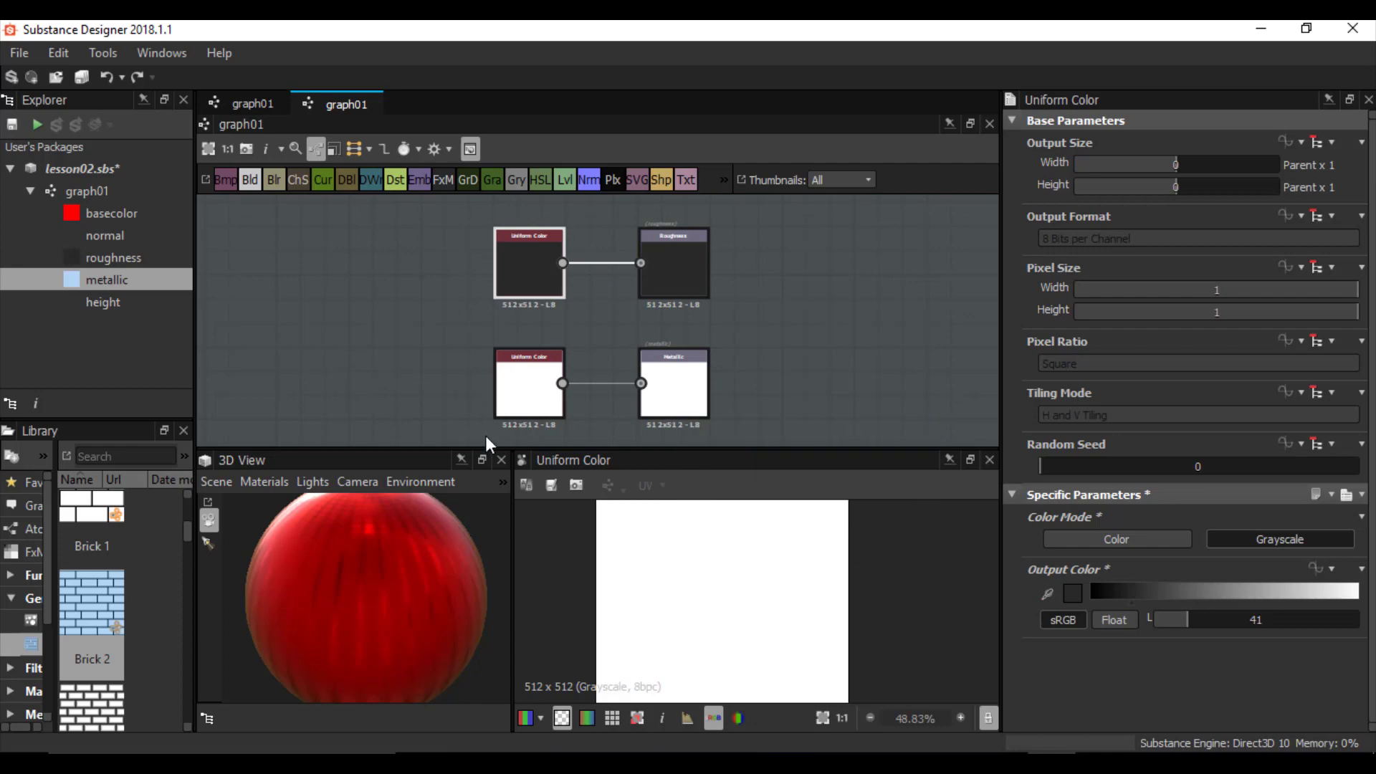
- Change the 3D view's preview mesh to Rounded Cube and examine the material along its edges
scroll(329, 642, up, 4)
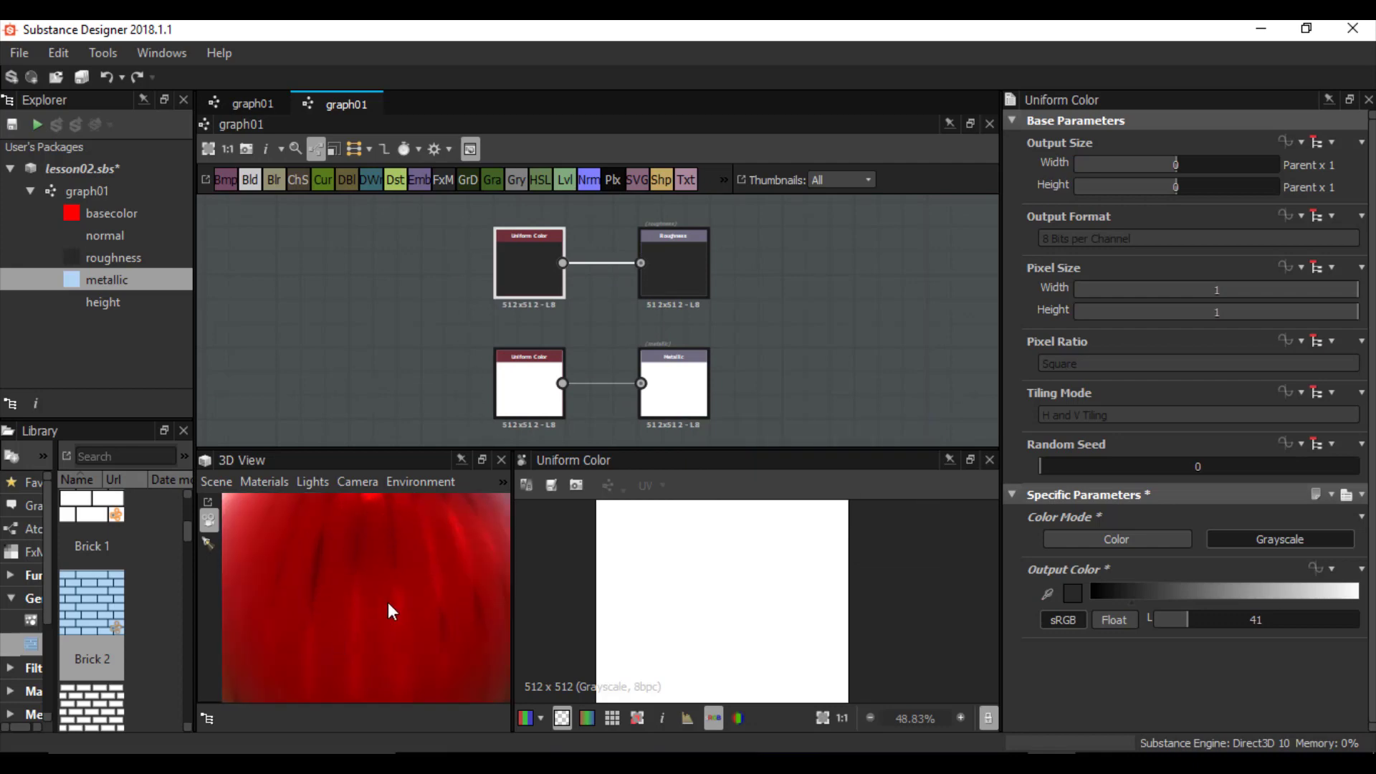
scroll(393, 608, down, 3)
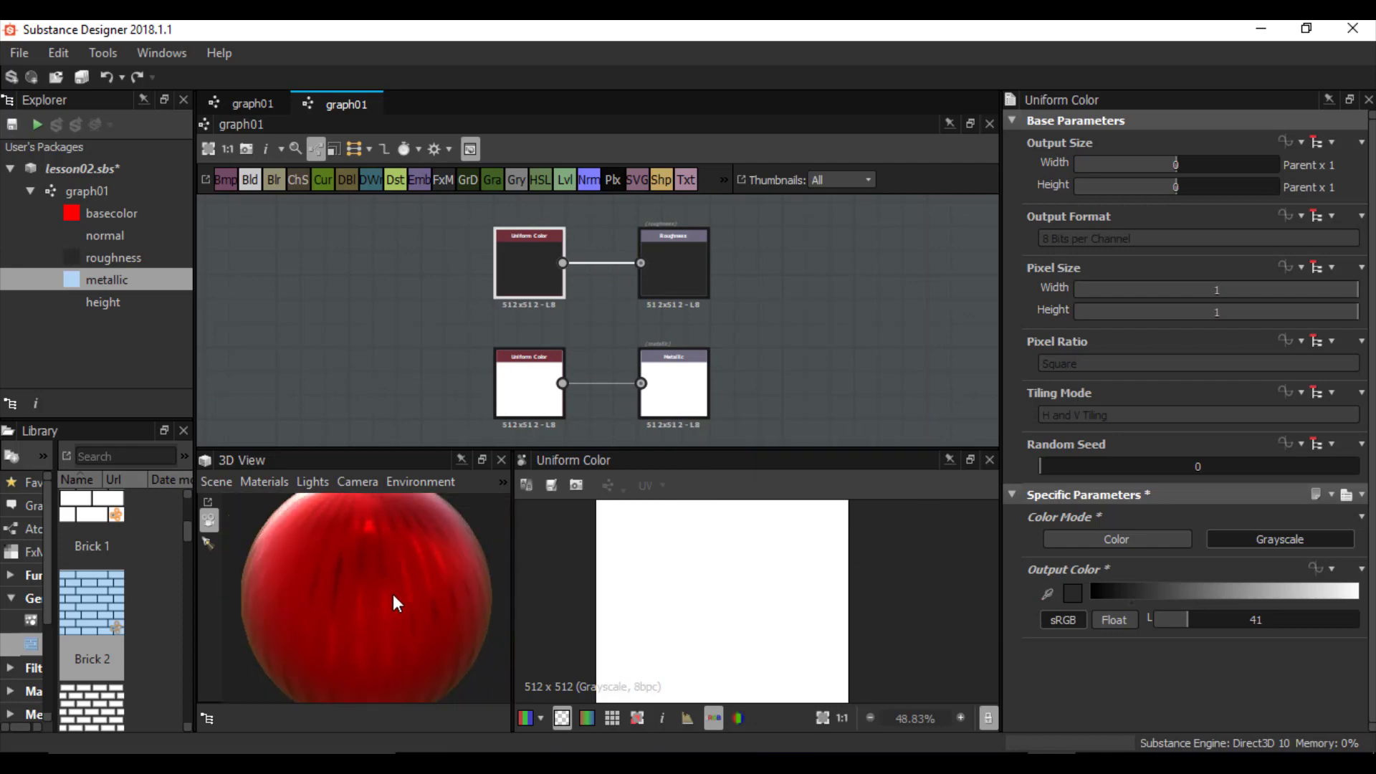
click(208, 487)
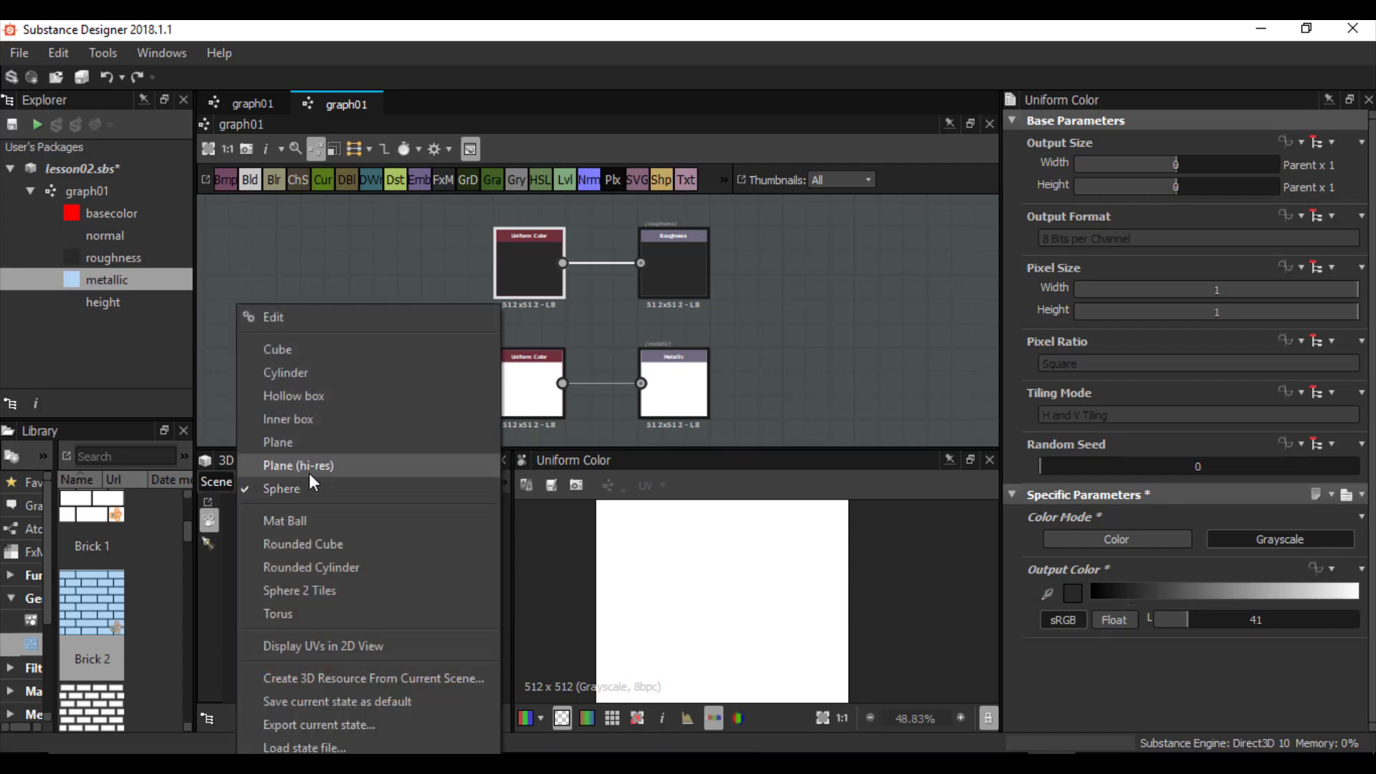
click(330, 547)
scroll(295, 590, up, 3)
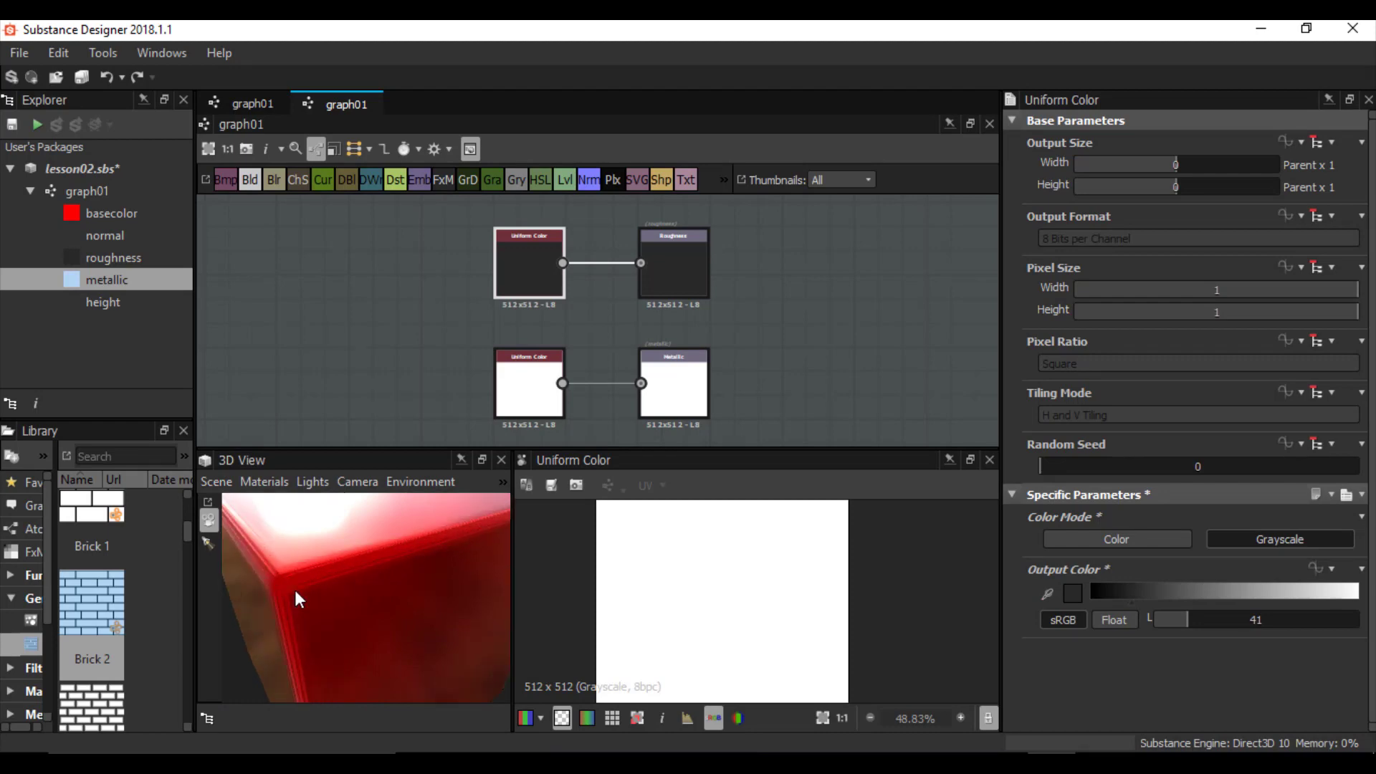
drag(294, 590, 312, 591)
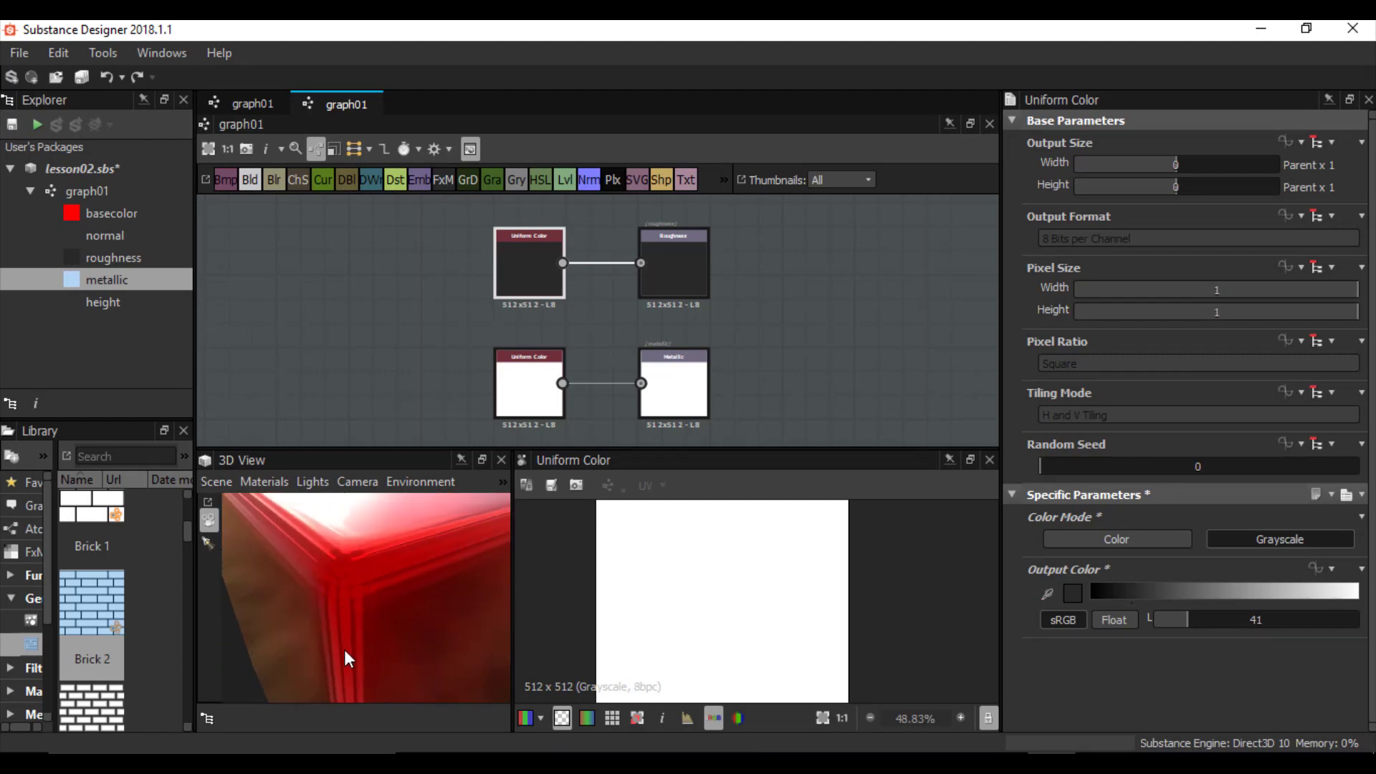
- Add a Normal Color node beside the Normal output and connect it to that output
scroll(426, 355, down, 2)
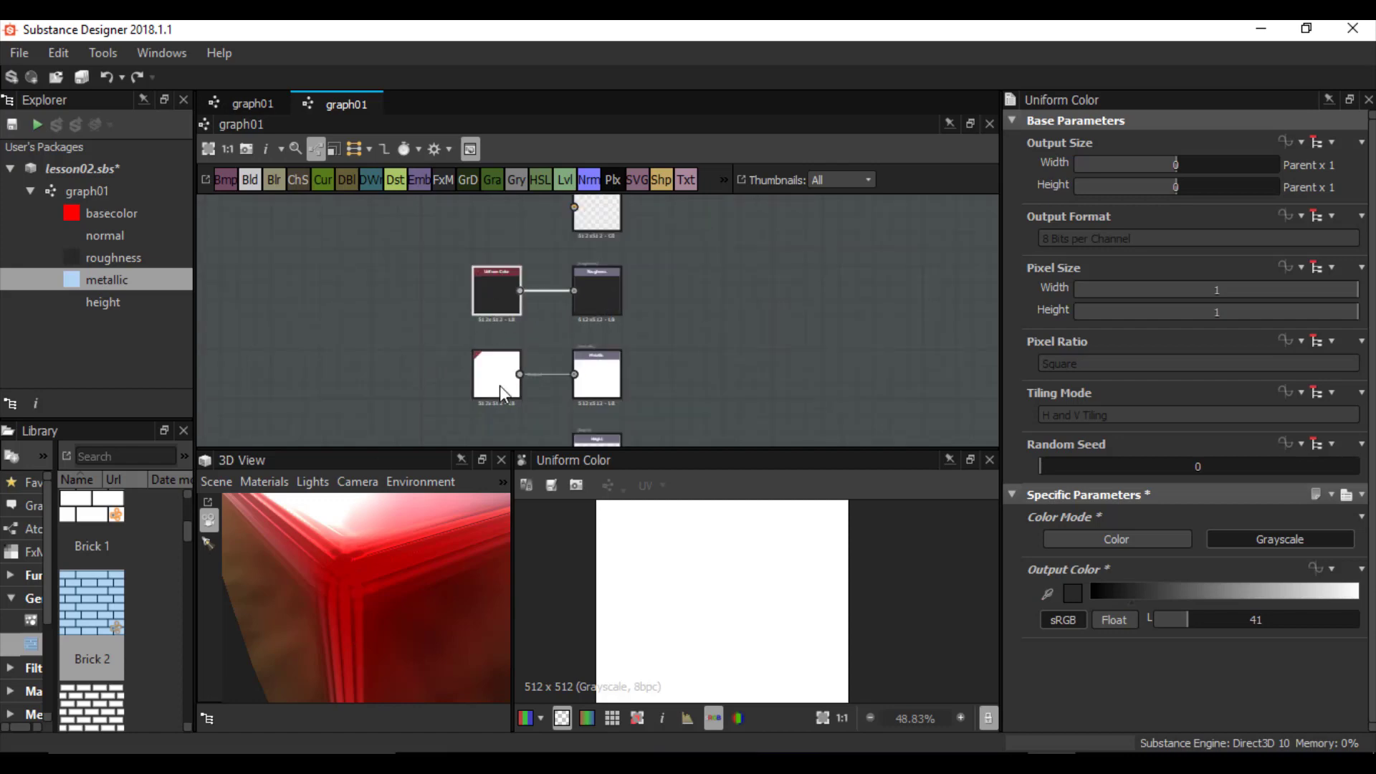
middle_drag(546, 296, 509, 433)
scroll(584, 346, up, 2)
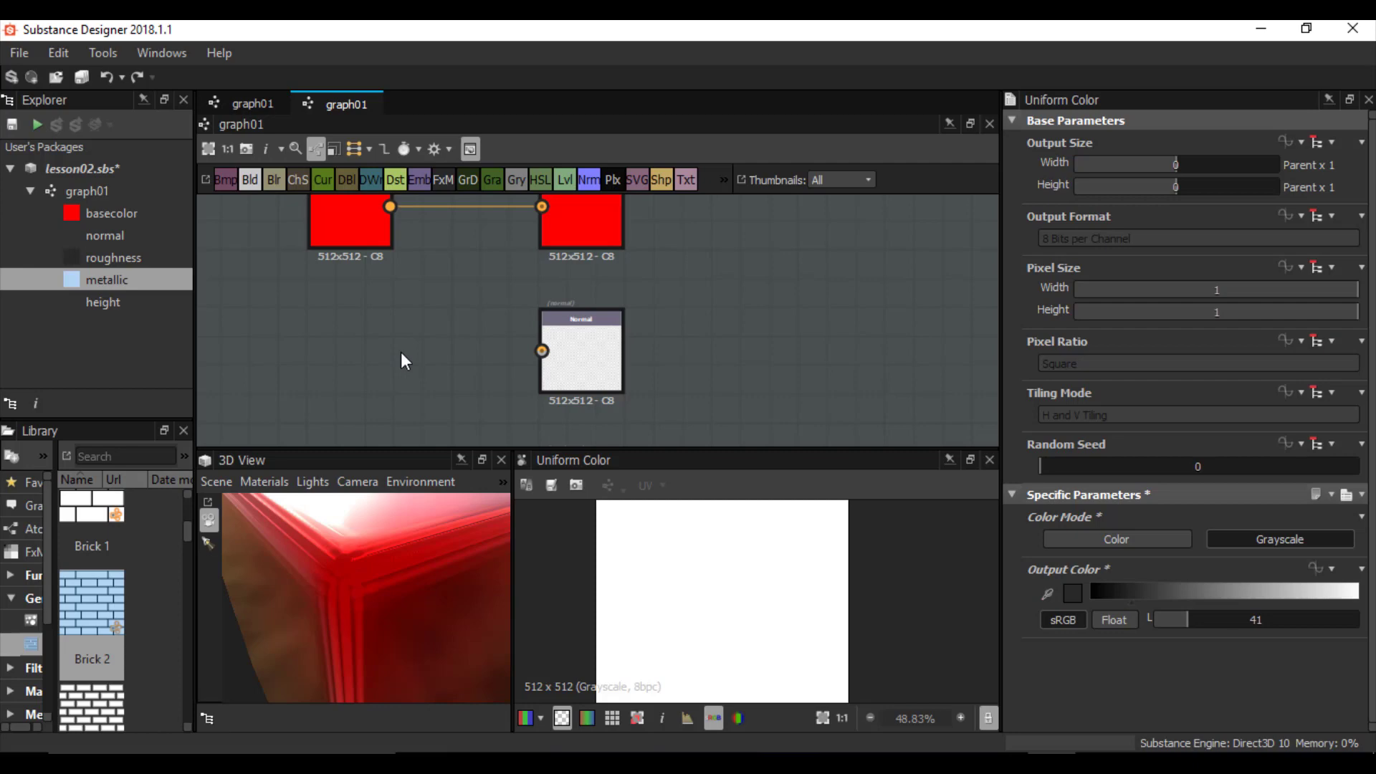
key(space)
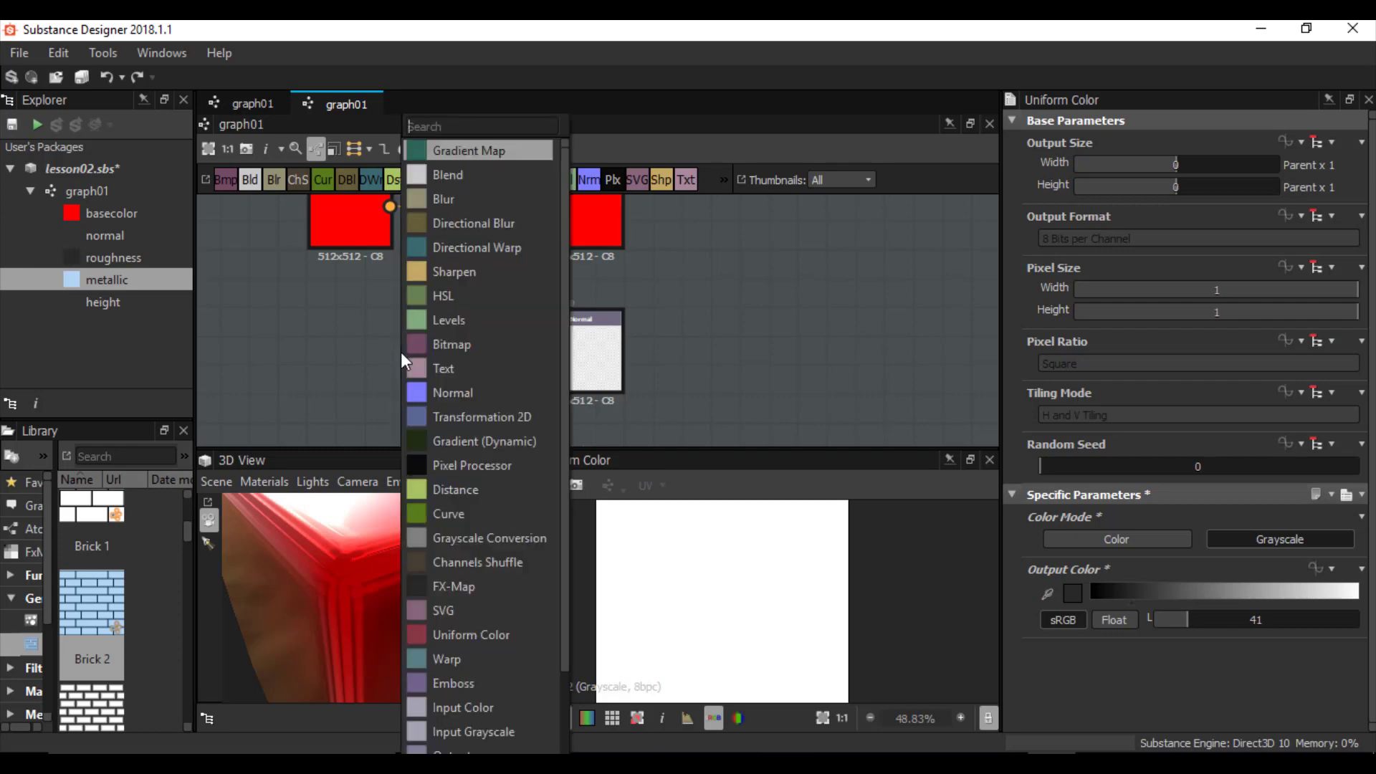
text(nor)
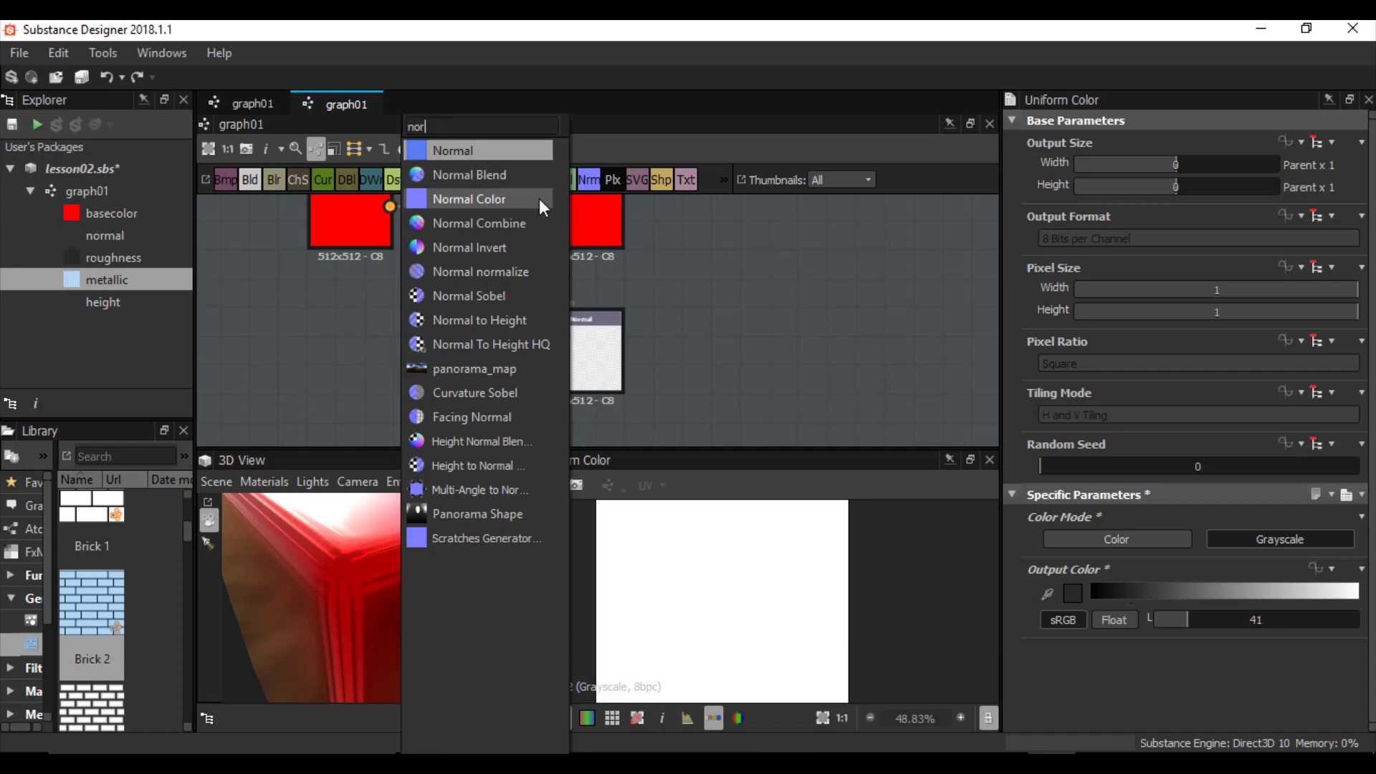
click(475, 199)
click(475, 199)
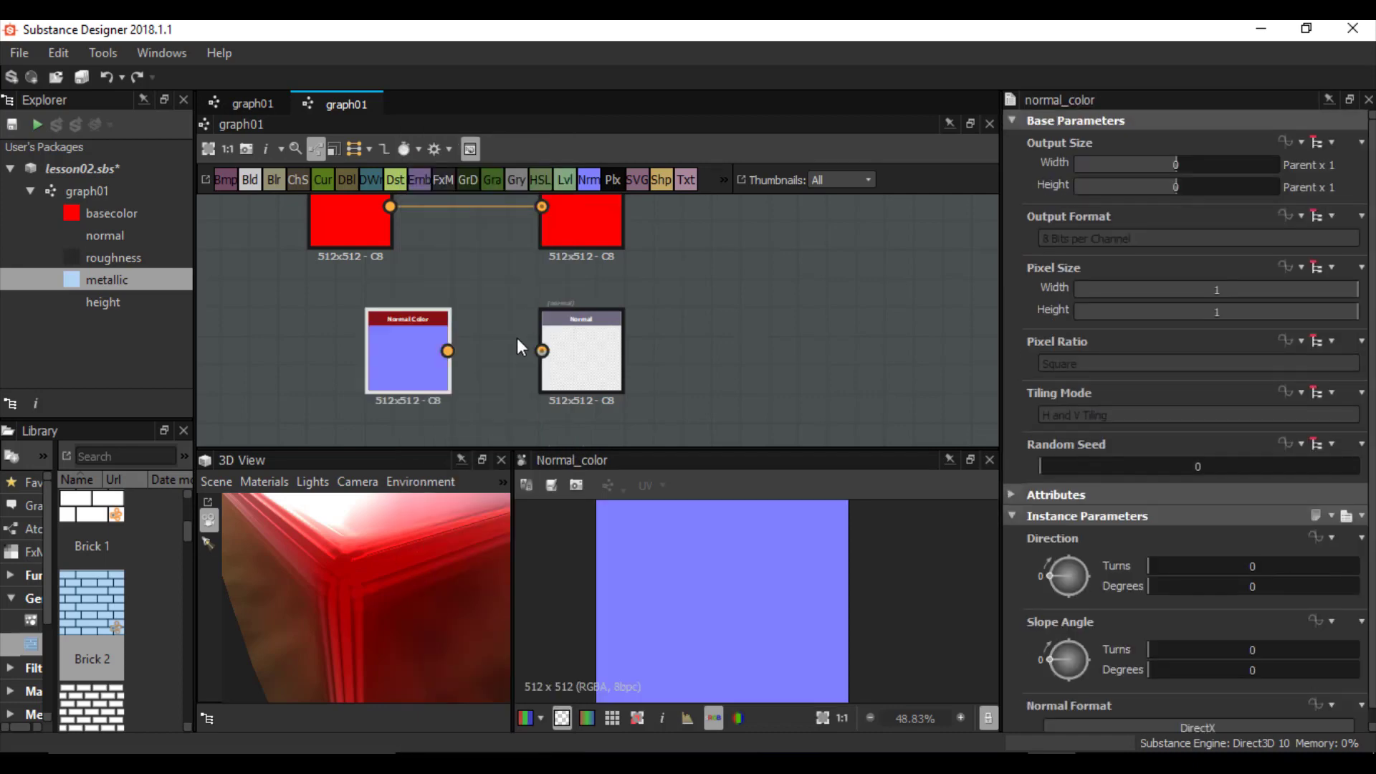
drag(518, 333, 542, 350)
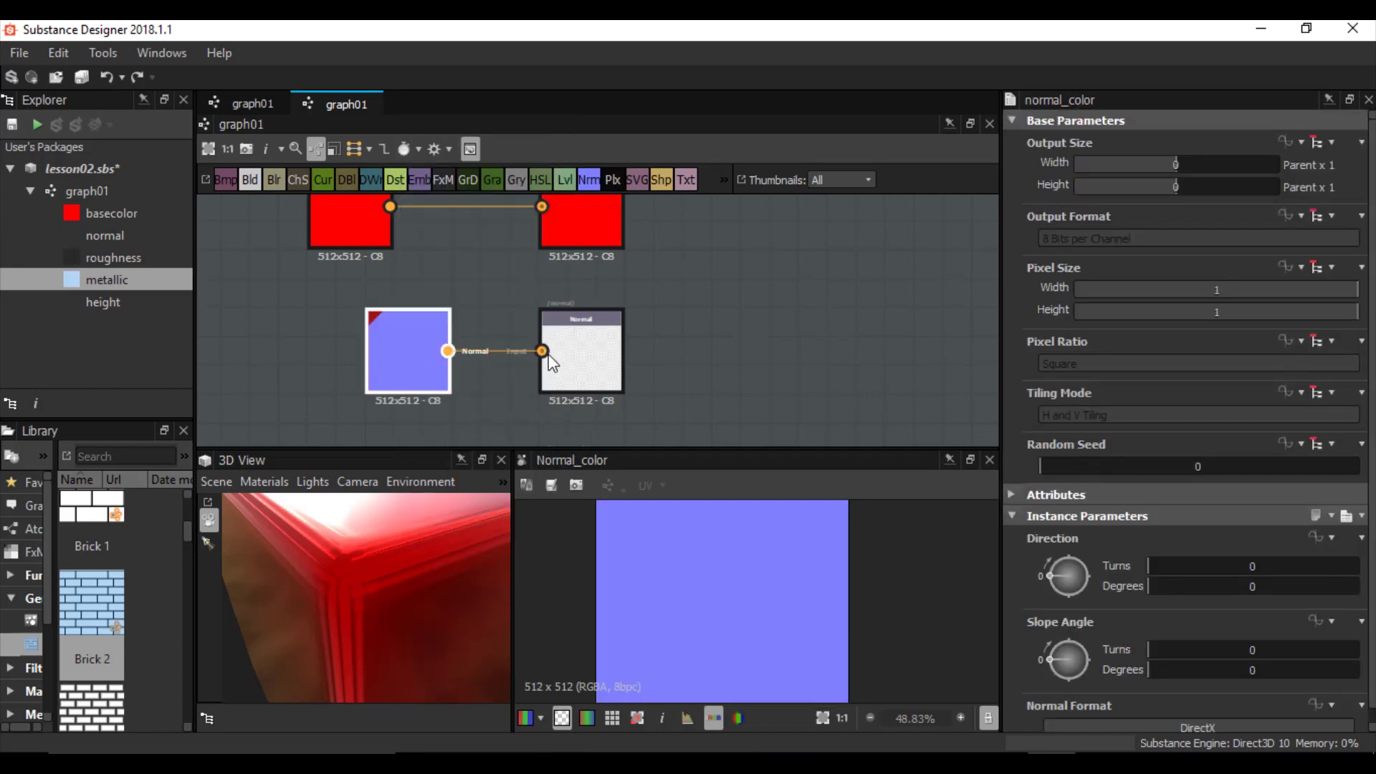
drag(501, 573, 335, 561)
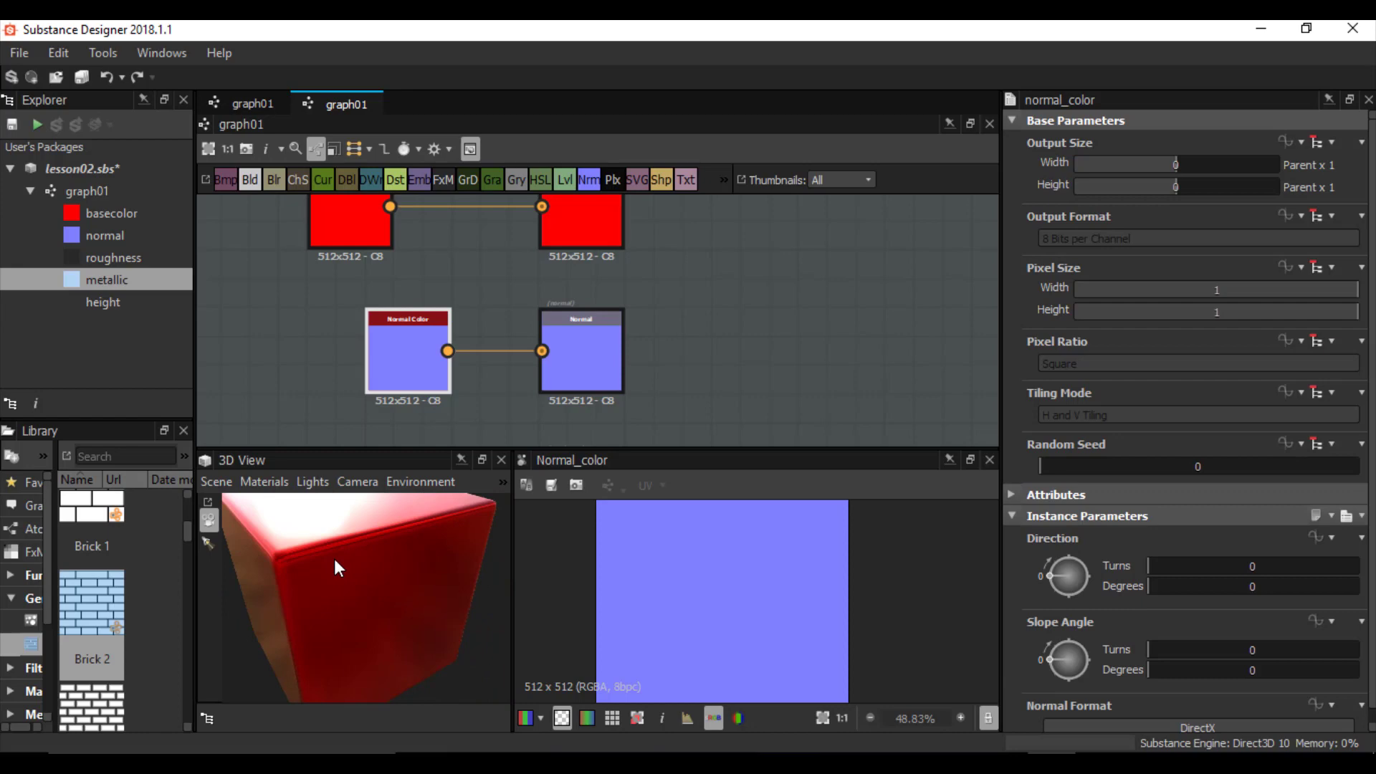
- Delete the unused Height output node from graph01 and frame the remaining nodes
scroll(444, 384, down, 2)
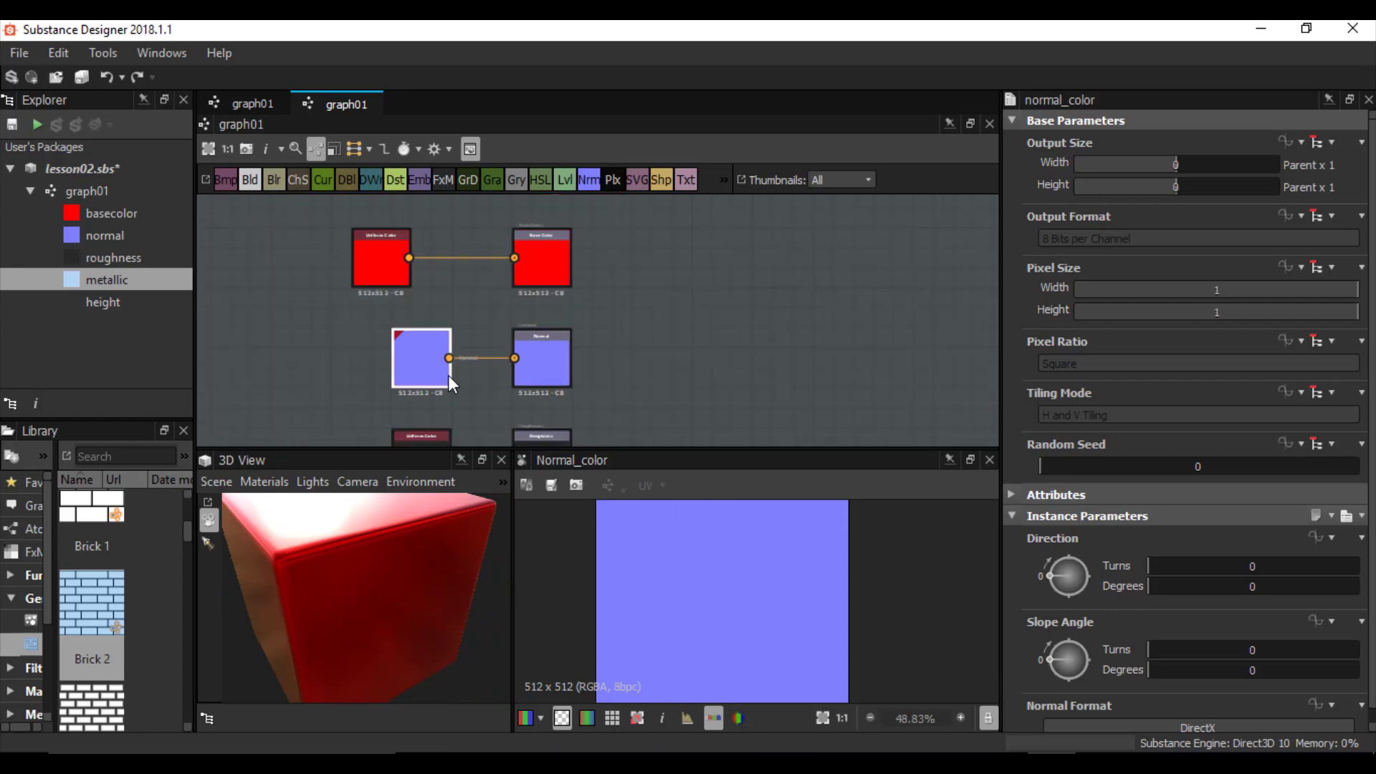
middle_drag(430, 384, 451, 48)
scroll(584, 311, up, 5)
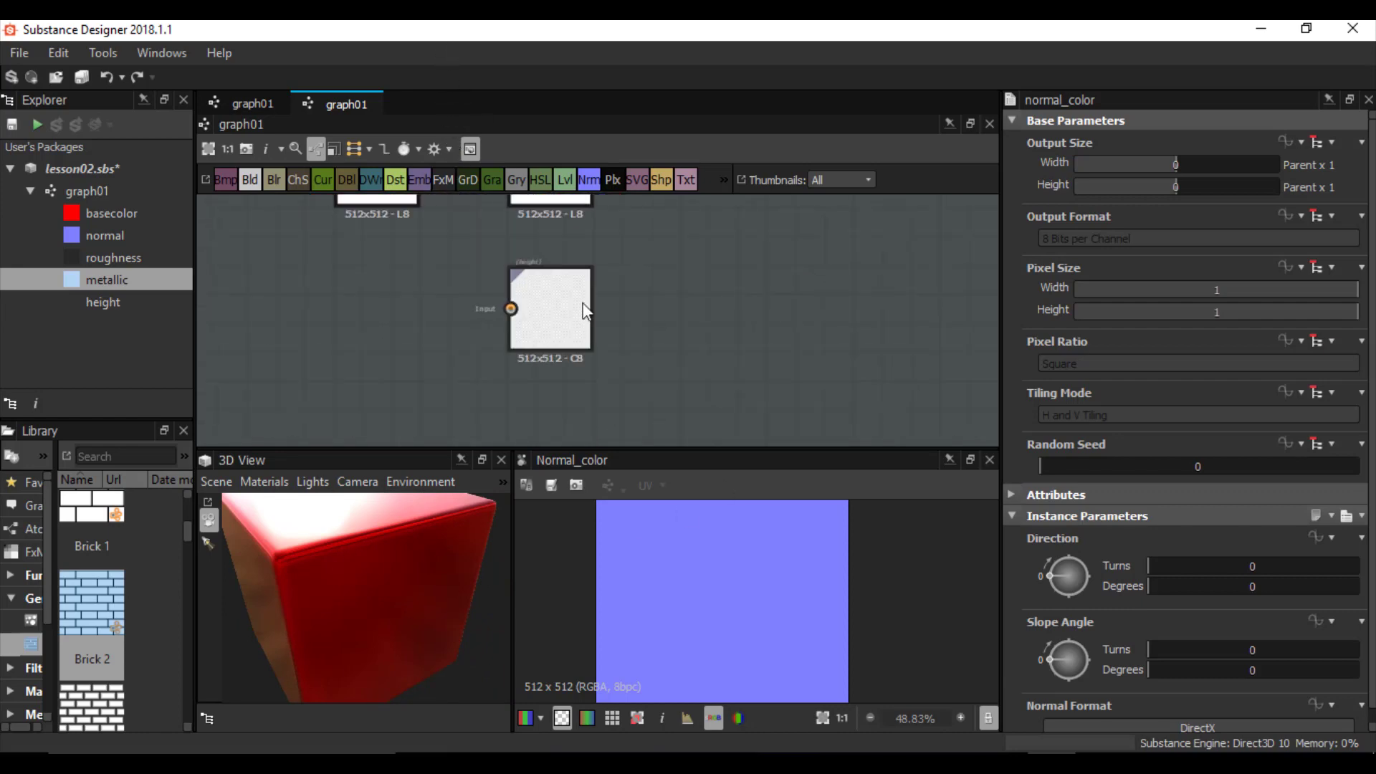
drag(761, 208, 505, 417)
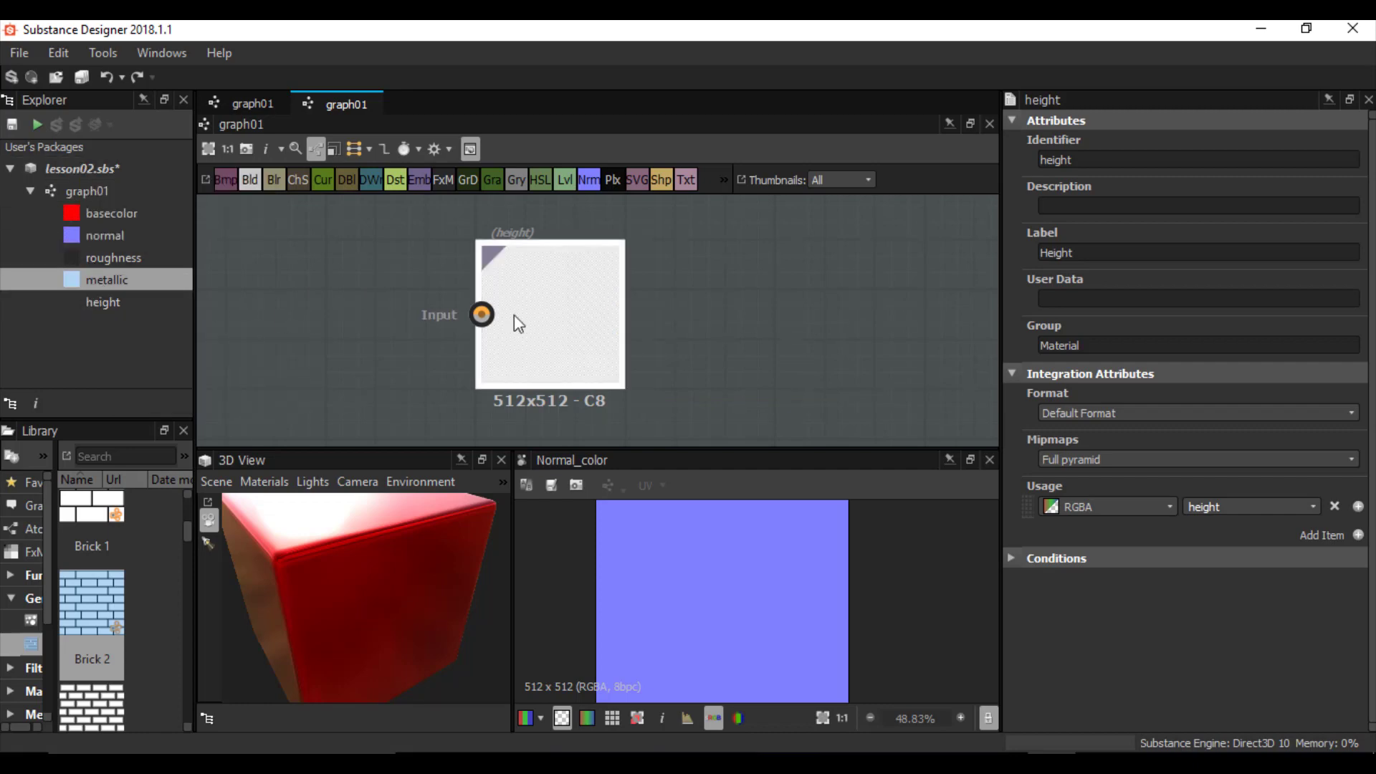
key(Delete)
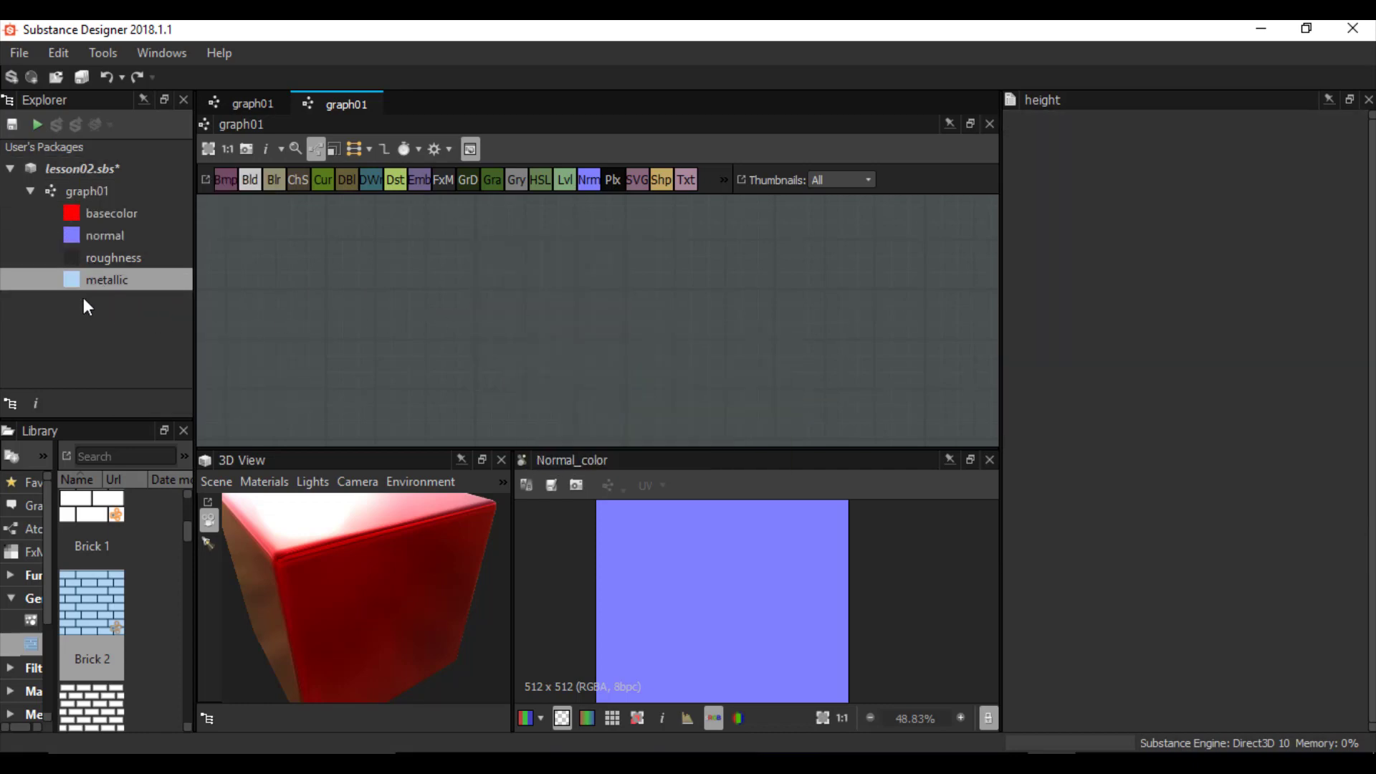
key(f)
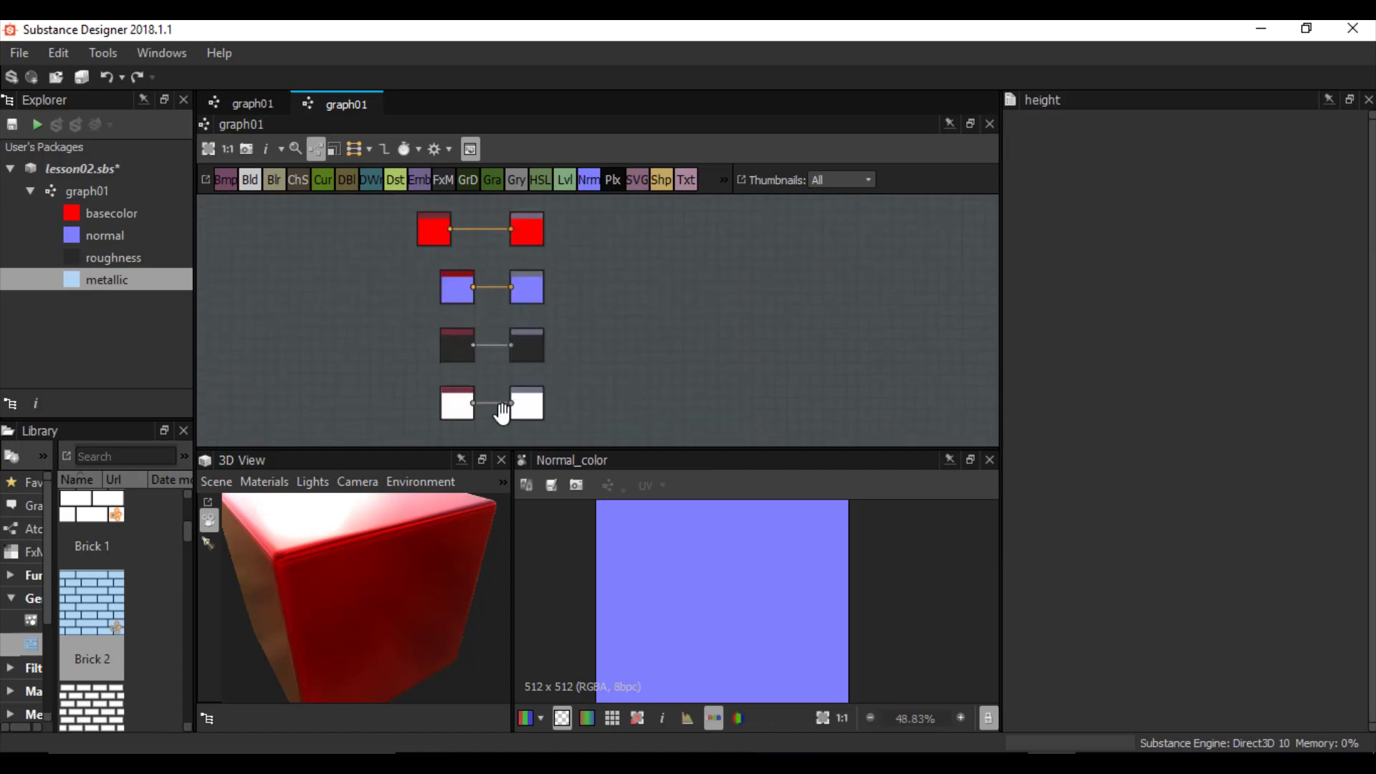